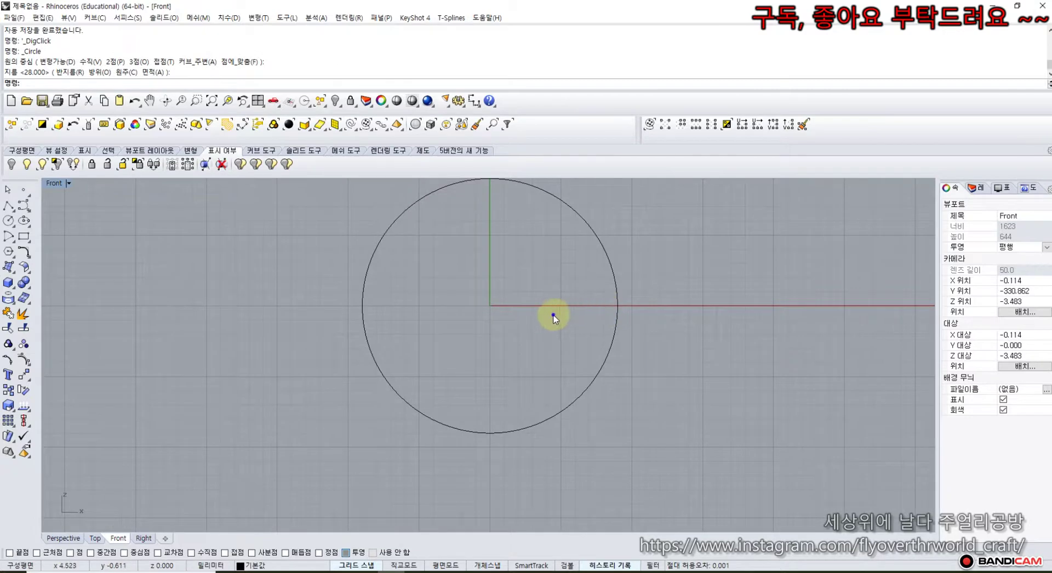
Draw a 26 mm diameter circle centred on the origin around the 18 mm circle, and move it up about 2 mm.
{"action": "right_click_drag", "start_coordinate": [557, 313], "coordinate": [478, 331]}
{"action": "right_click", "coordinate": [464, 328]}
{"action": "left_click", "coordinate": [457, 335]}
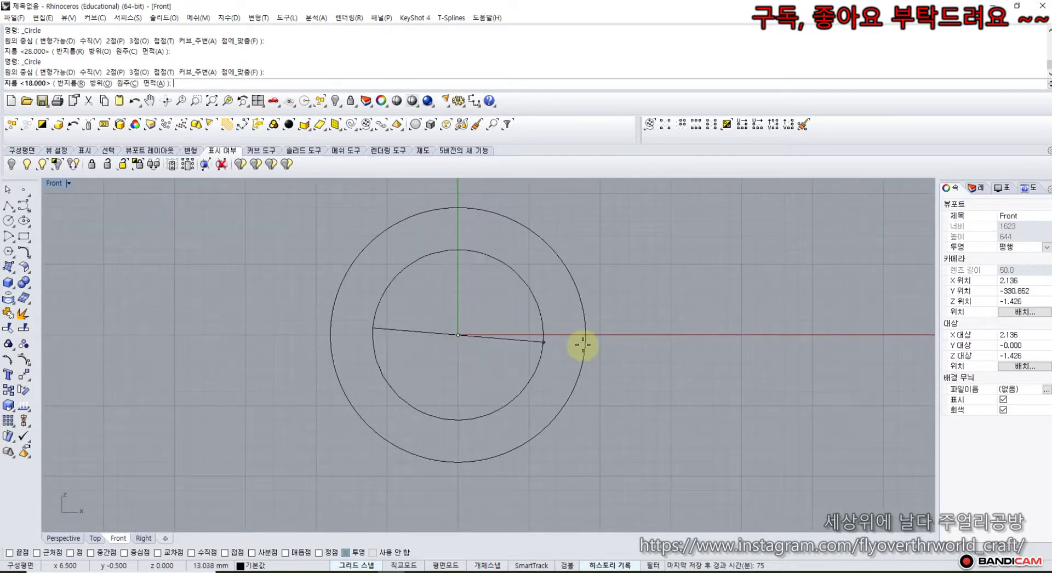
{"action": "left_click", "coordinate": [641, 334]}
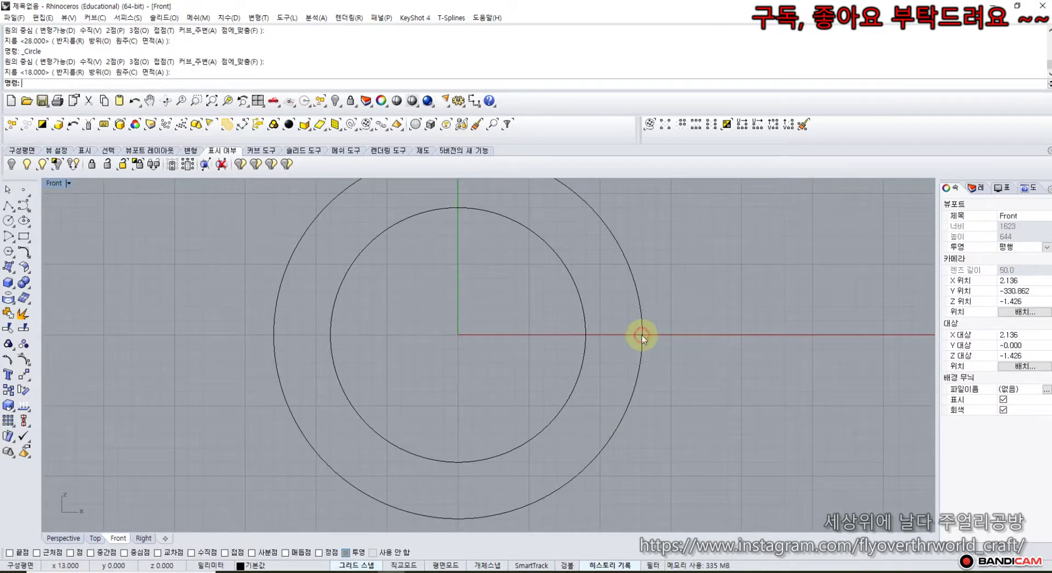
{"action": "left_click", "coordinate": [594, 460]}
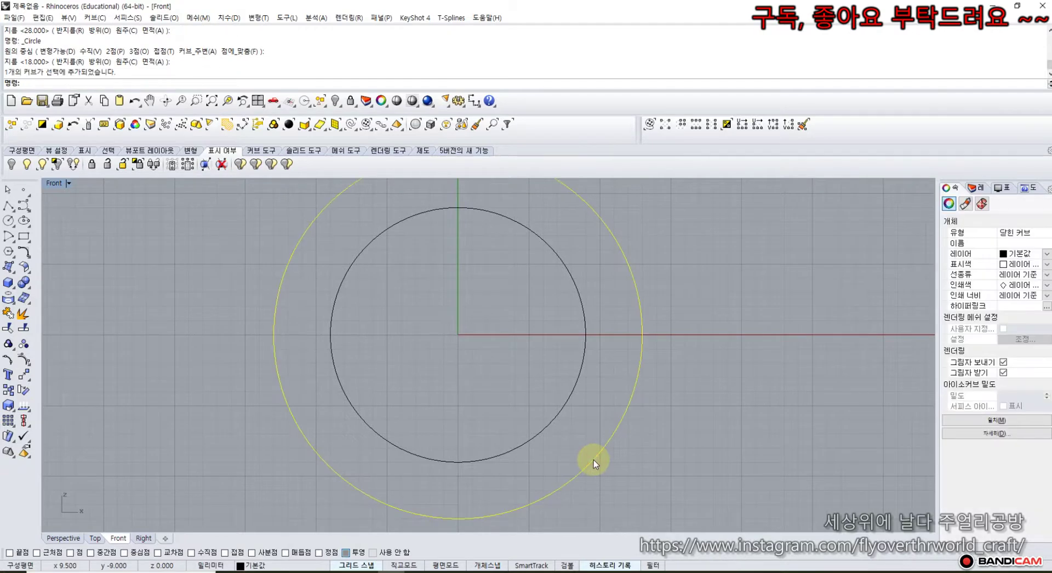
{"action": "left_click_drag", "start_coordinate": [594, 461], "coordinate": [593, 437]}
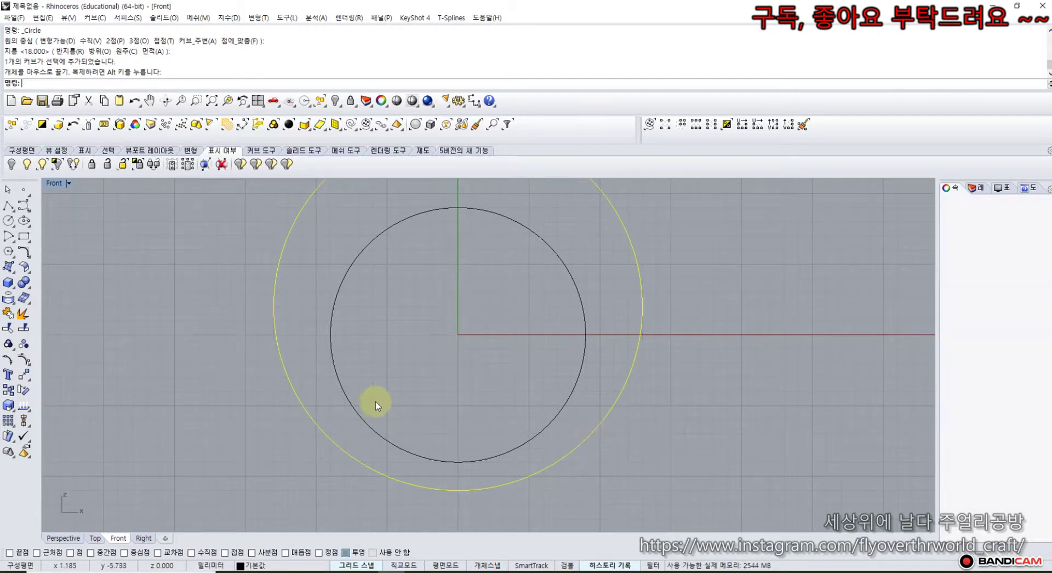
Narrow the outer circle horizontally about the origin with Scale 1D, from a 15 mm reference distance to 14.5 mm.
{"action": "left_click", "coordinate": [14, 410]}
{"action": "left_click", "coordinate": [57, 411]}
{"action": "left_click", "coordinate": [458, 334]}
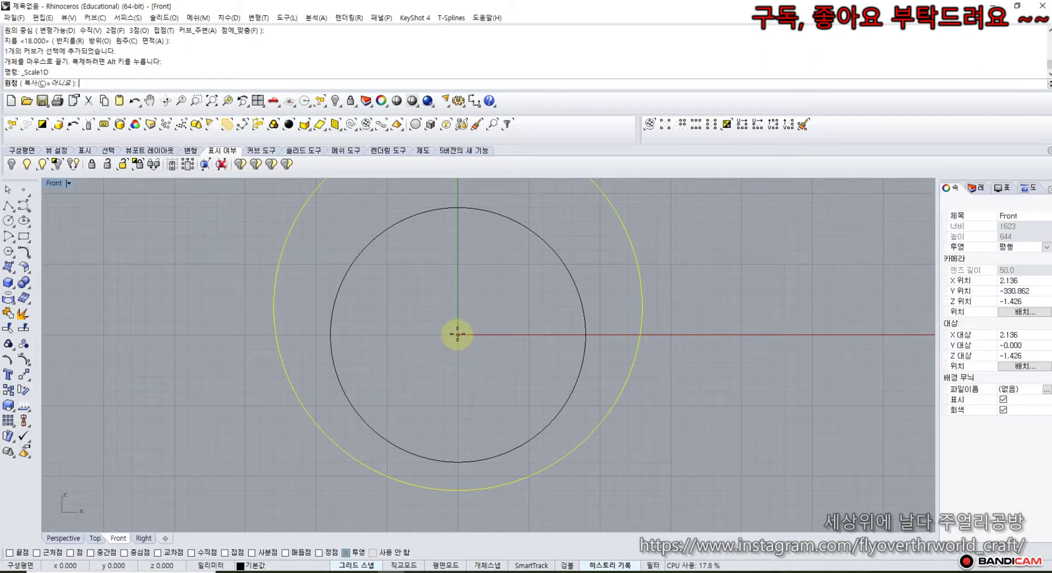
{"action": "left_click", "coordinate": [247, 334]}
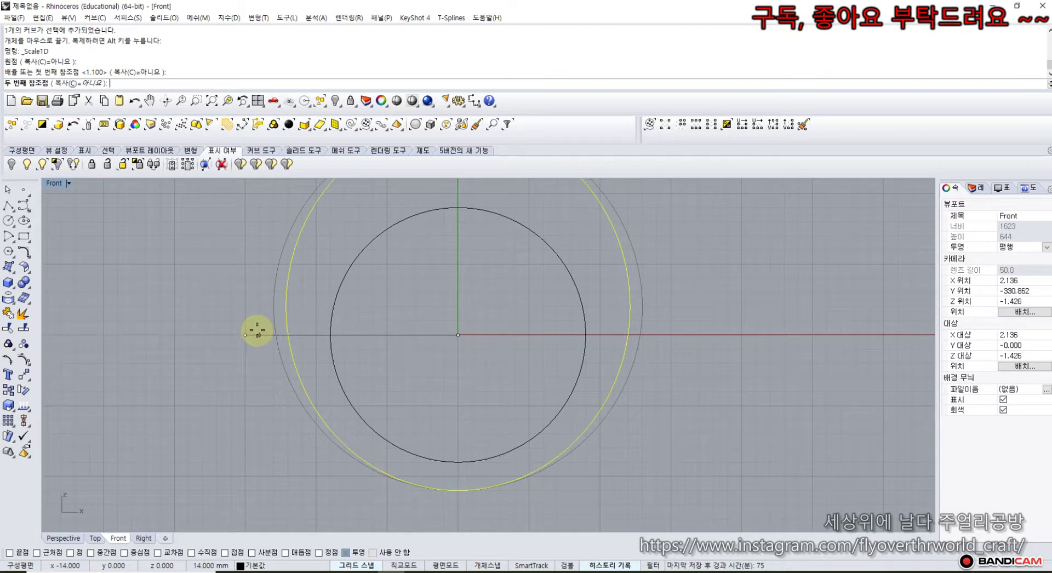
{"action": "left_click", "coordinate": [253, 331]}
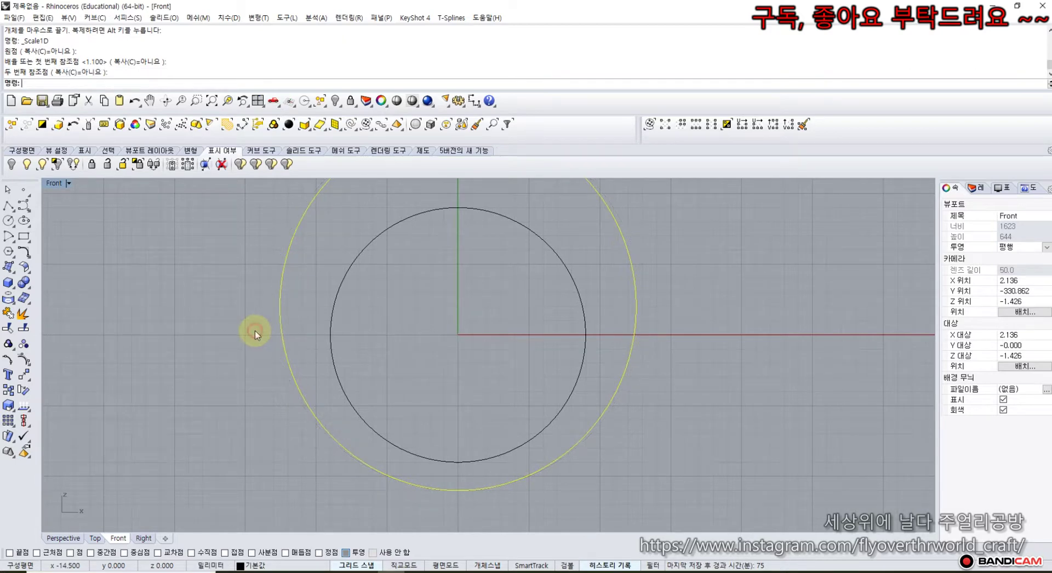
{"action": "scroll", "coordinate": [256, 331], "scroll_direction": "down", "scroll_amount": 4}
{"action": "right_click_drag", "start_coordinate": [239, 317], "coordinate": [293, 335]}
{"action": "left_click", "coordinate": [305, 329]}
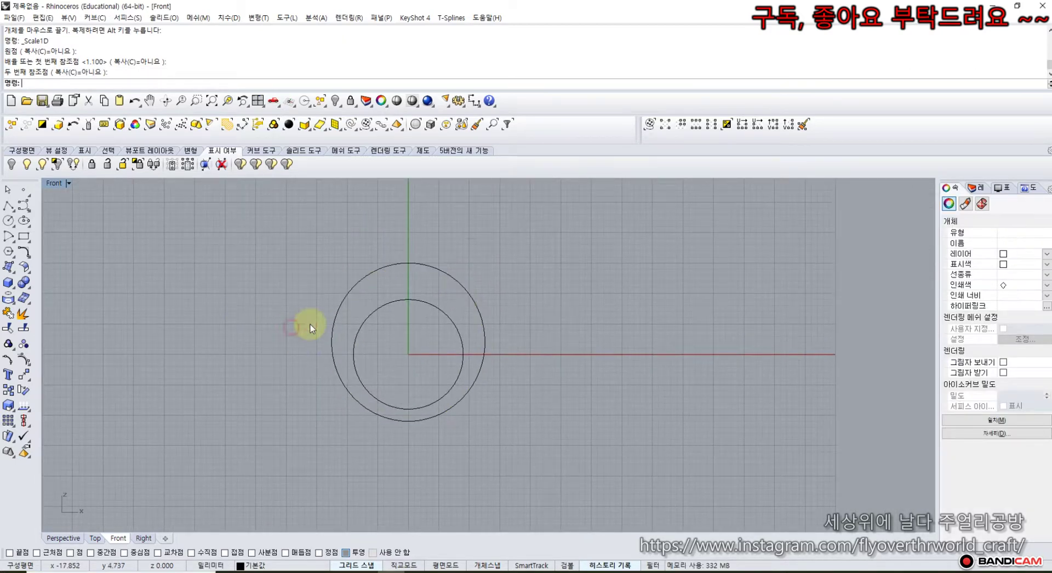
Offset the outer ring curve outward by 0.5 mm.
{"action": "scroll", "coordinate": [401, 305], "scroll_direction": "up", "scroll_amount": 3}
{"action": "scroll", "coordinate": [377, 314], "scroll_direction": "up", "scroll_amount": 1}
{"action": "right_click_drag", "start_coordinate": [377, 313], "coordinate": [391, 297]}
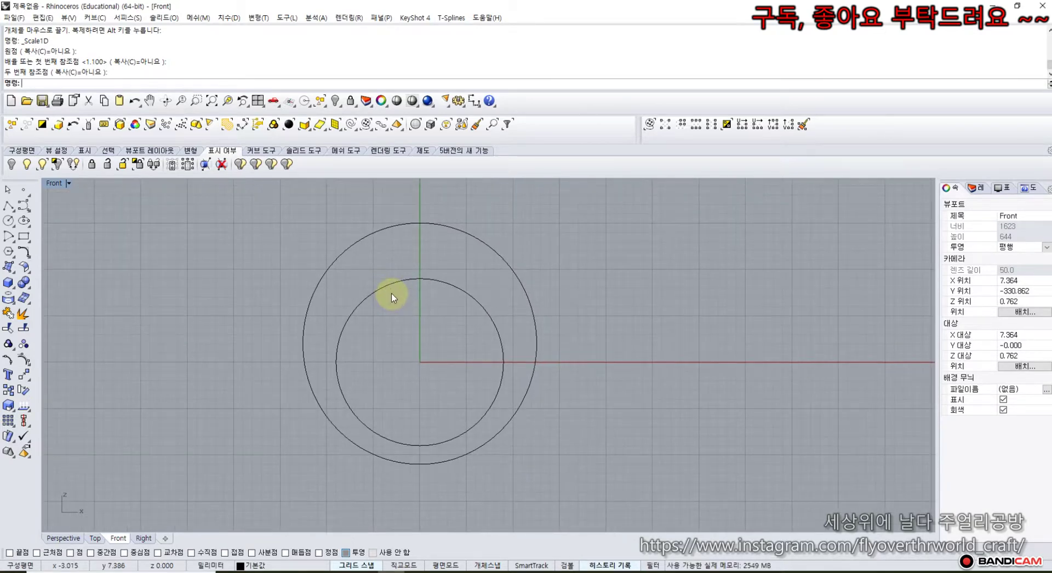
{"action": "left_click", "coordinate": [356, 246]}
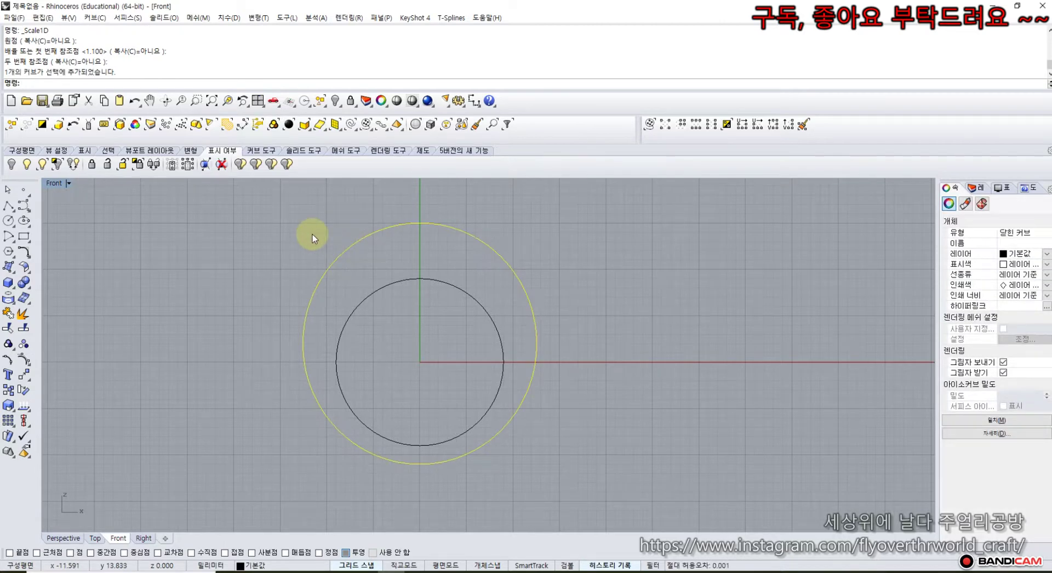
{"action": "left_click", "coordinate": [28, 257]}
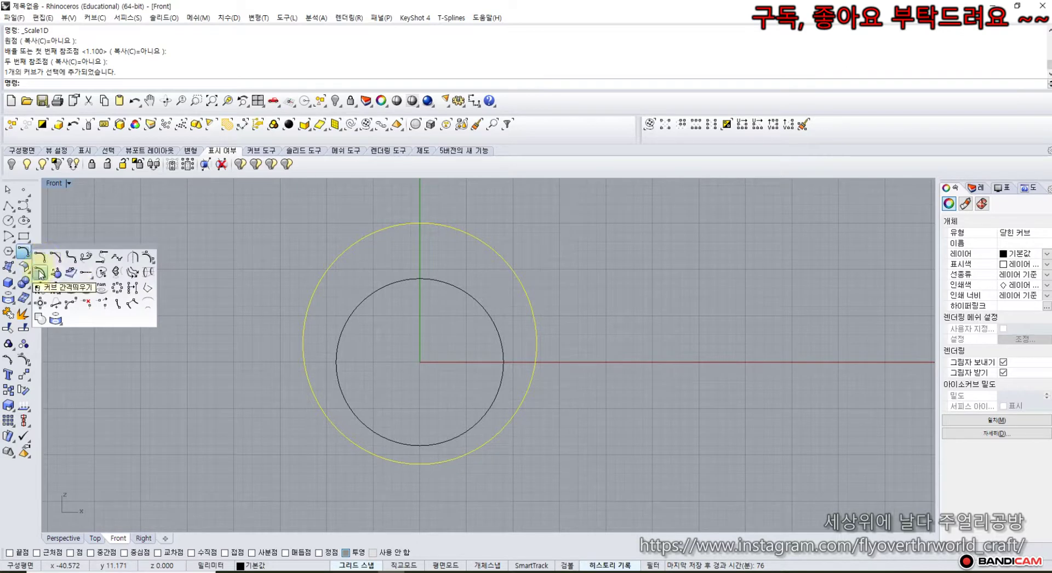
{"action": "left_click", "coordinate": [39, 273]}
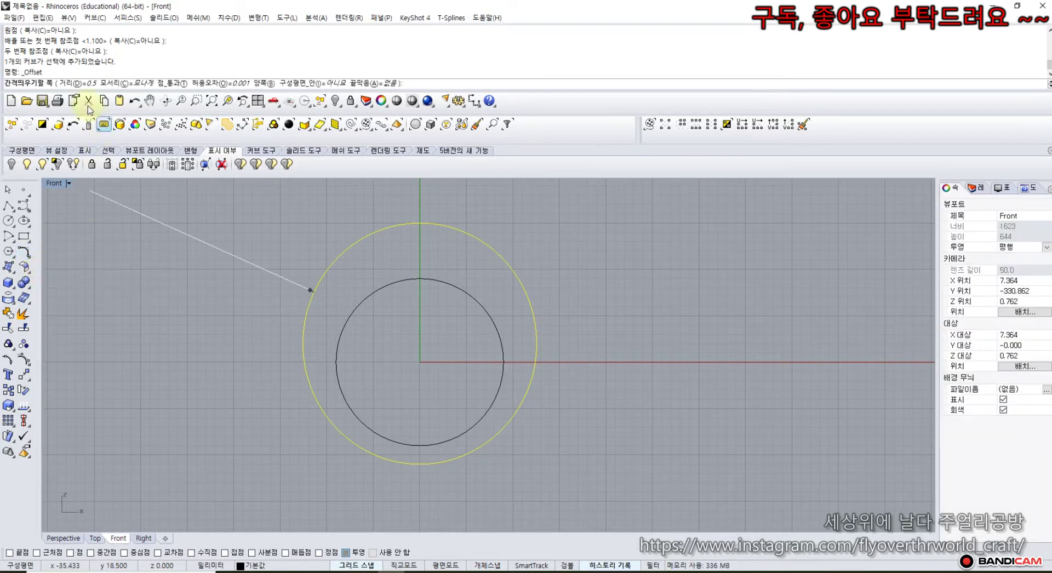
{"action": "left_click", "coordinate": [275, 283]}
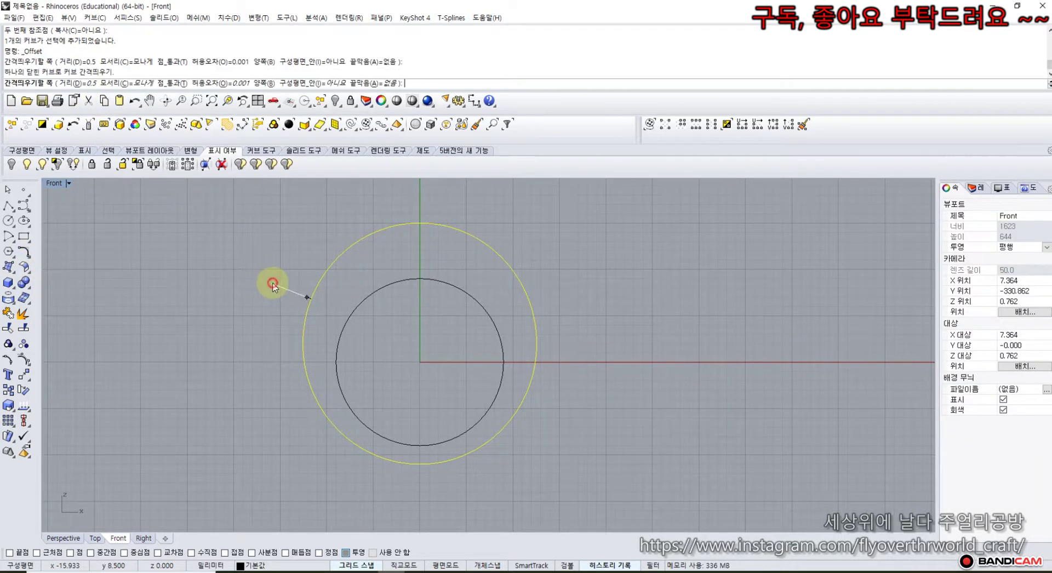
Offset the inner 18 mm circle inward by 0.5 mm.
{"action": "left_click", "coordinate": [344, 331]}
{"action": "key", "text": "Return"}
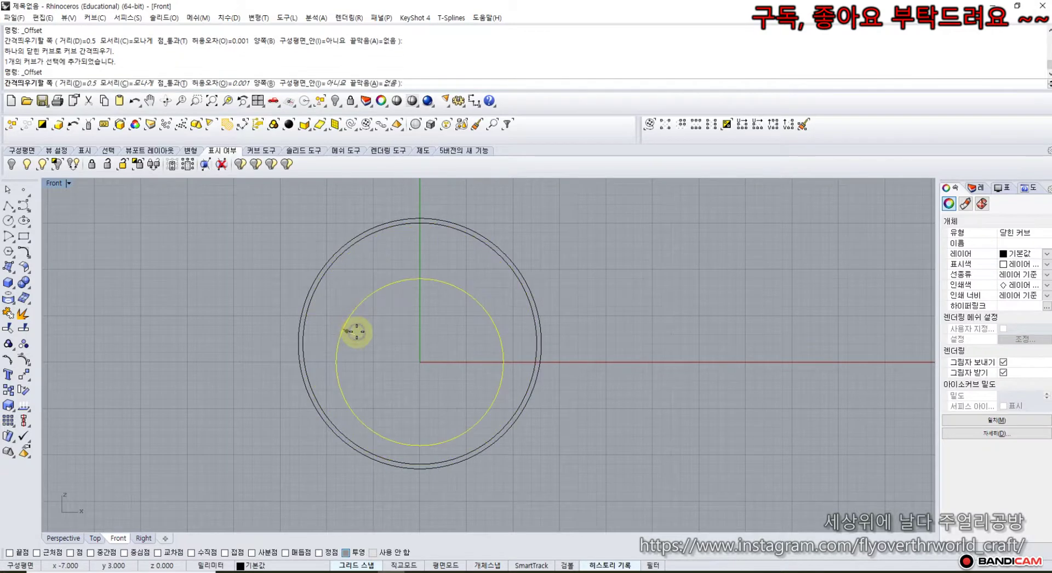
{"action": "left_click", "coordinate": [356, 332]}
{"action": "left_click", "coordinate": [183, 282]}
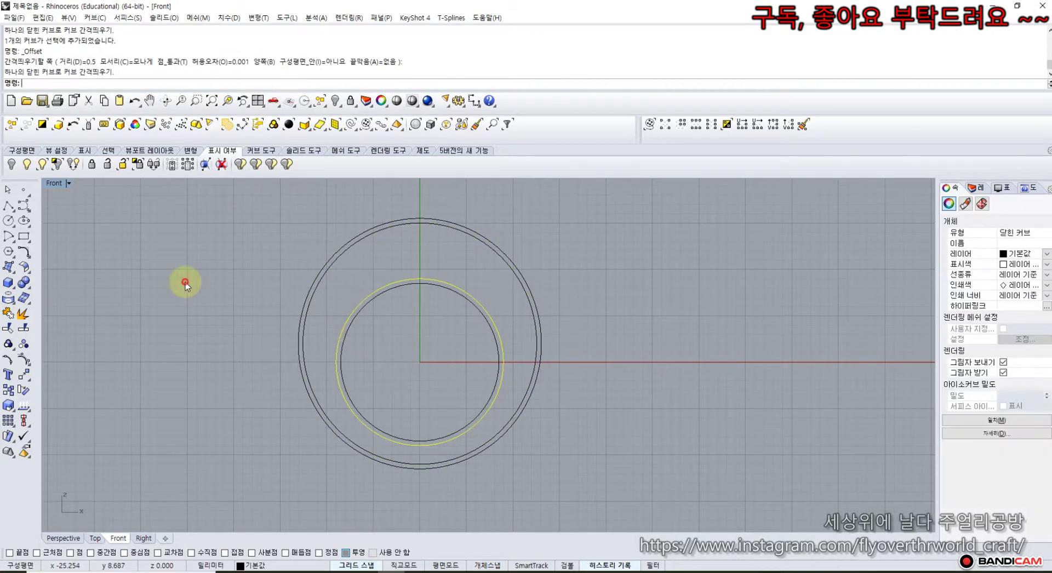
Draw a vertical two-point diameter circle, 7 mm across, from the outermost curve's top to the innermost circle's top.
{"action": "left_click", "coordinate": [12, 228]}
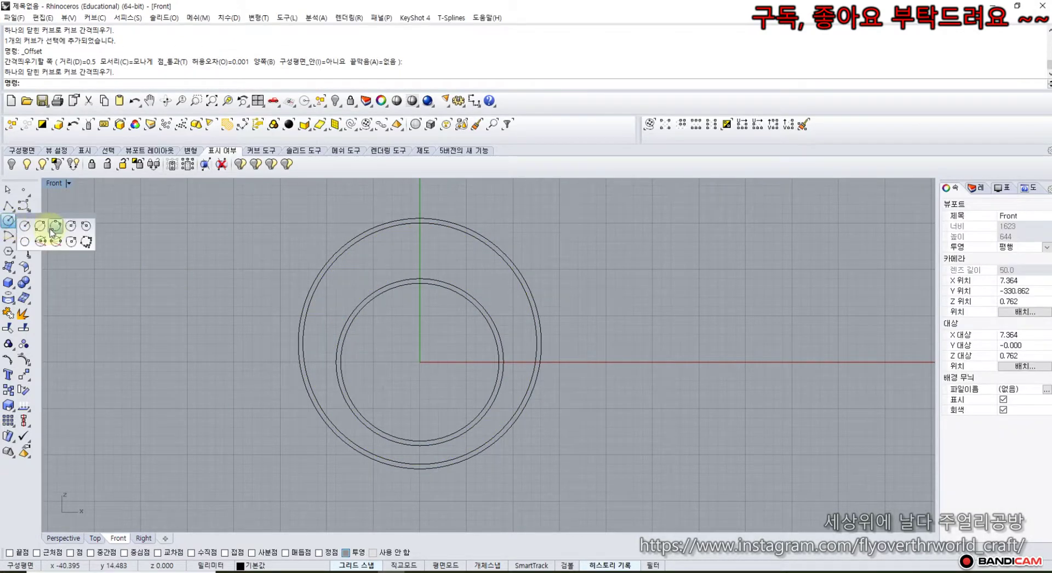
{"action": "left_click", "coordinate": [38, 226]}
{"action": "scroll", "coordinate": [414, 237], "scroll_direction": "up", "scroll_amount": 3}
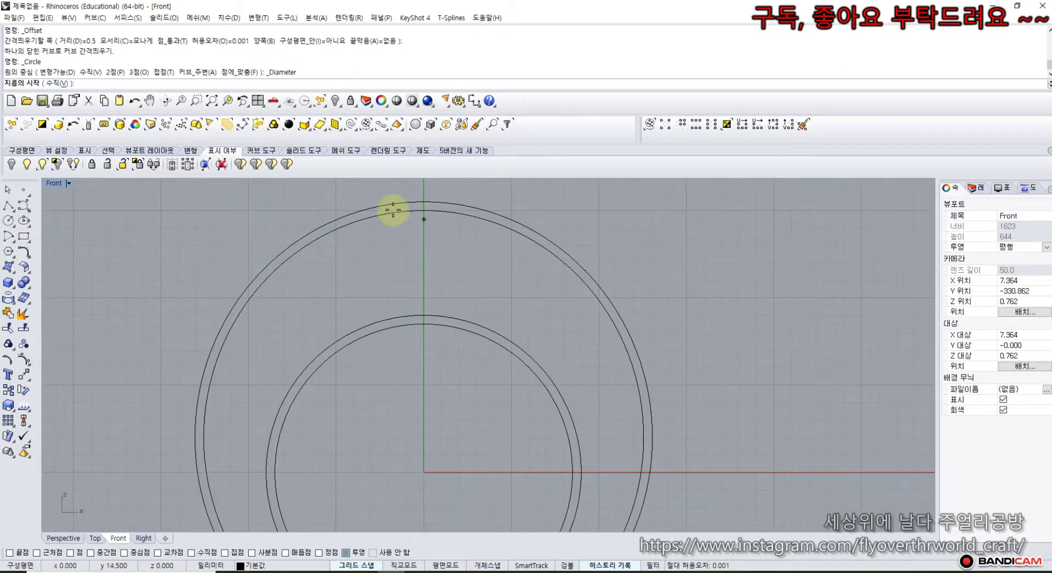
{"action": "left_click", "coordinate": [56, 84]}
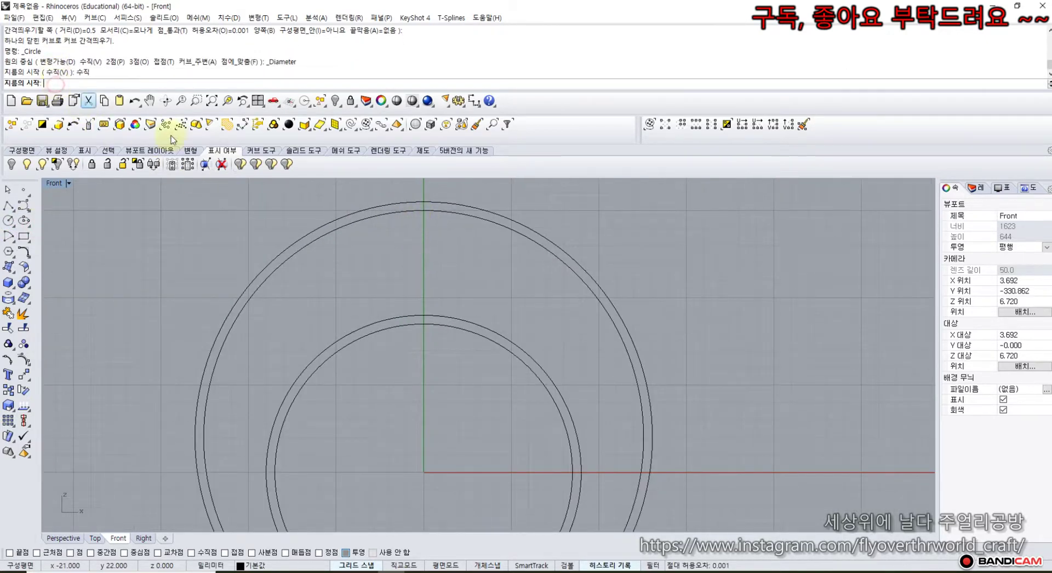
{"action": "left_click", "coordinate": [420, 201]}
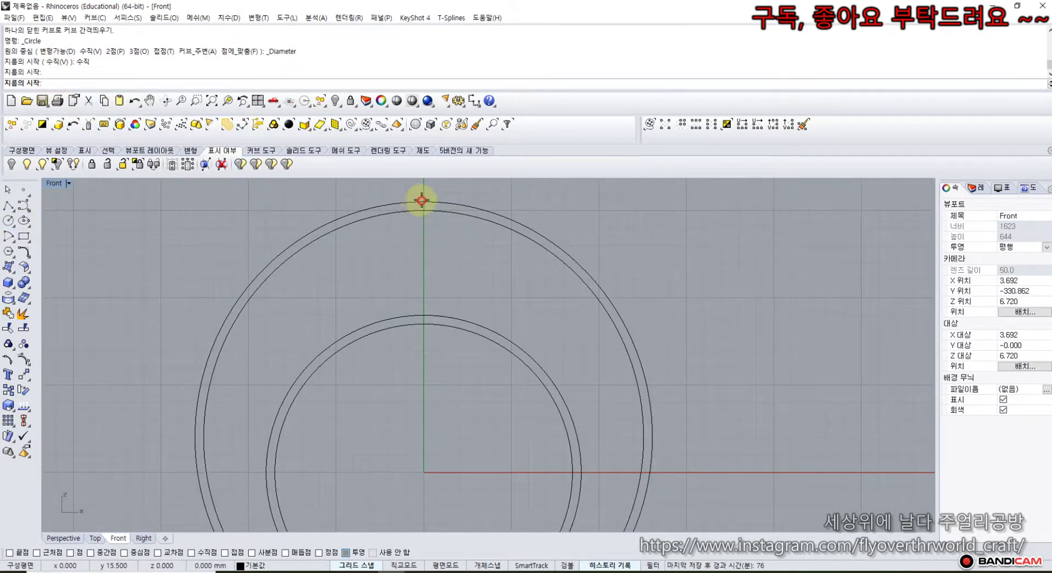
{"action": "left_click", "coordinate": [424, 324]}
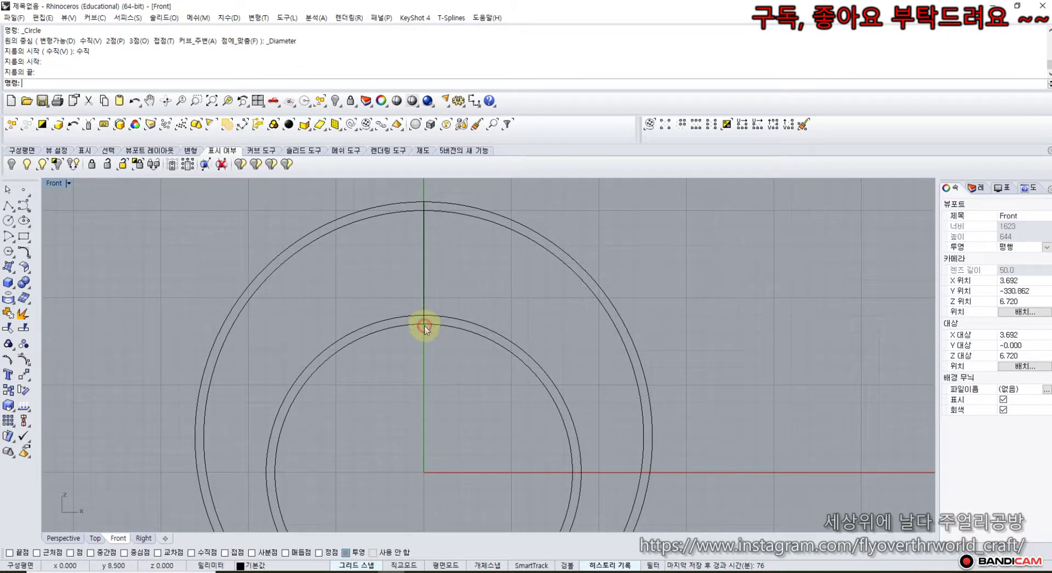
Show all four viewports and draw a second vertical diameter circle, 6 mm across, between the tops of the two middle curves.
{"action": "double_click", "coordinate": [56, 184]}
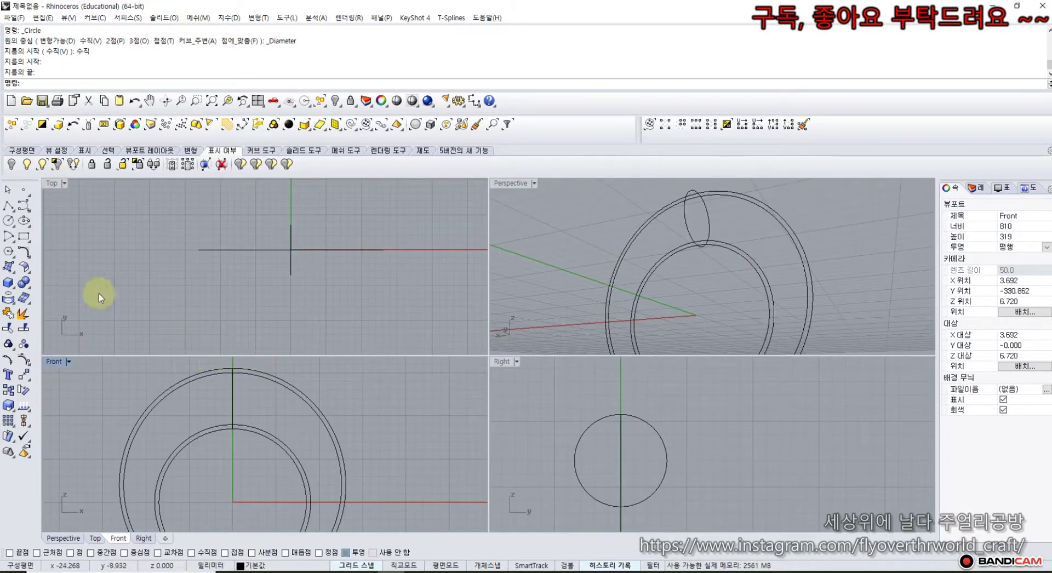
{"action": "left_click", "coordinate": [13, 227]}
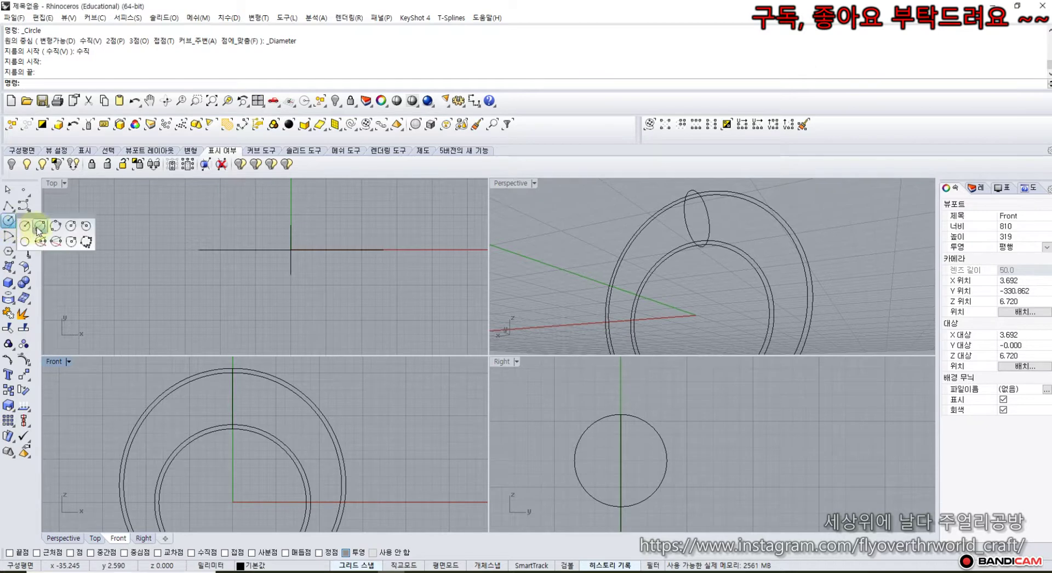
{"action": "left_click", "coordinate": [39, 227]}
{"action": "scroll", "coordinate": [225, 379], "scroll_direction": "up", "scroll_amount": 2}
{"action": "right_click_drag", "start_coordinate": [198, 402], "coordinate": [202, 416]}
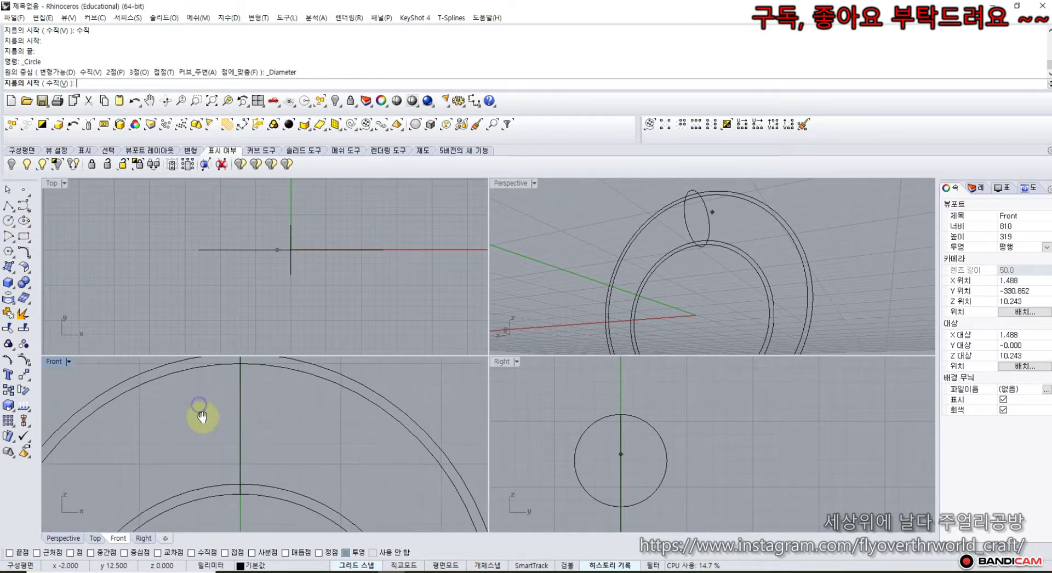
{"action": "left_click", "coordinate": [56, 83]}
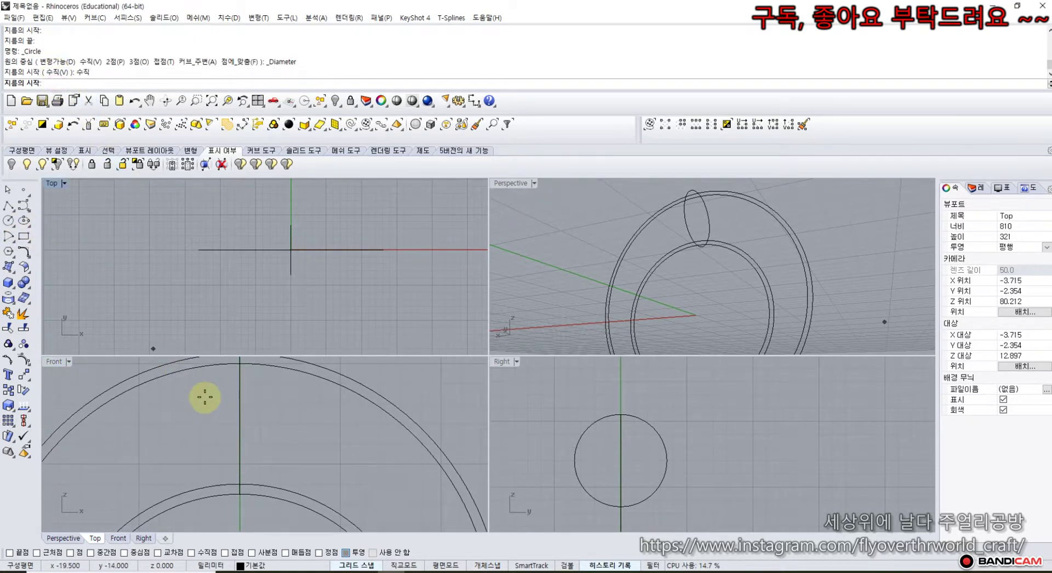
{"action": "left_click", "coordinate": [240, 365]}
{"action": "left_click", "coordinate": [237, 481]}
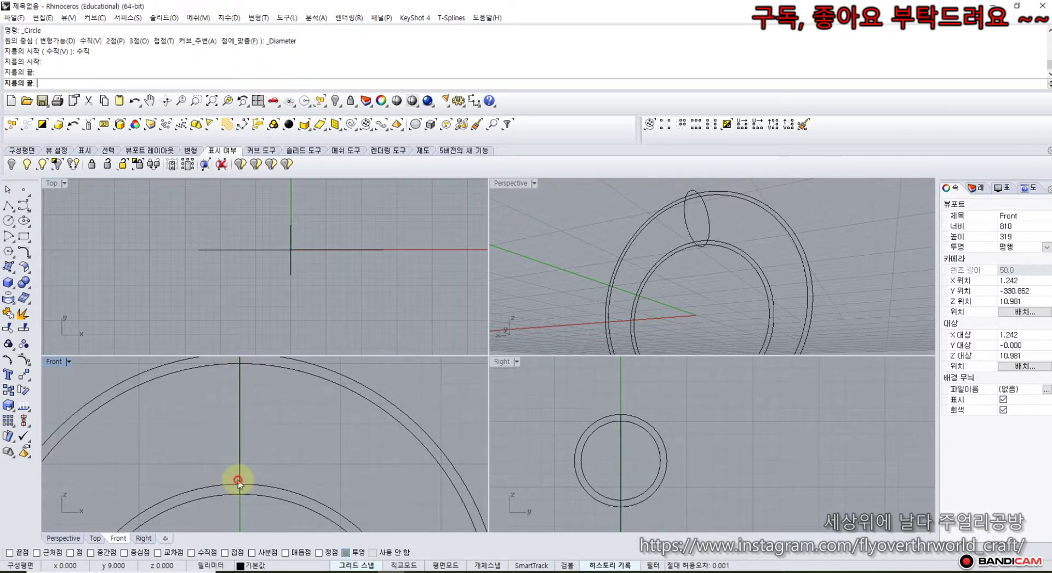
Stretch both vertical profile circles horizontally about their centre with Scale 1D, making the larger one about 10 mm wide.
{"action": "left_click_drag", "start_coordinate": [598, 468], "coordinate": [571, 460]}
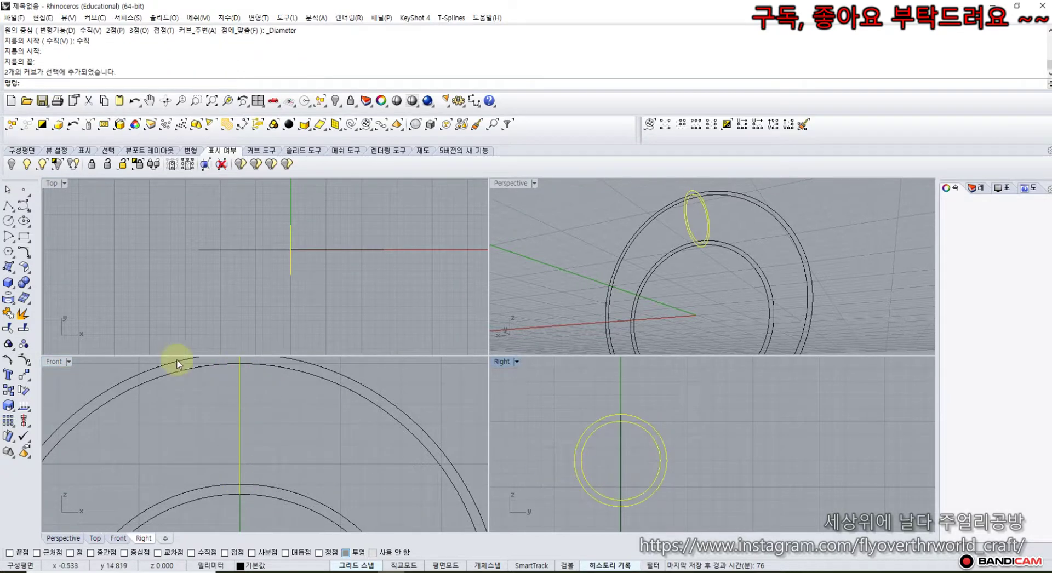
{"action": "left_click", "coordinate": [23, 394]}
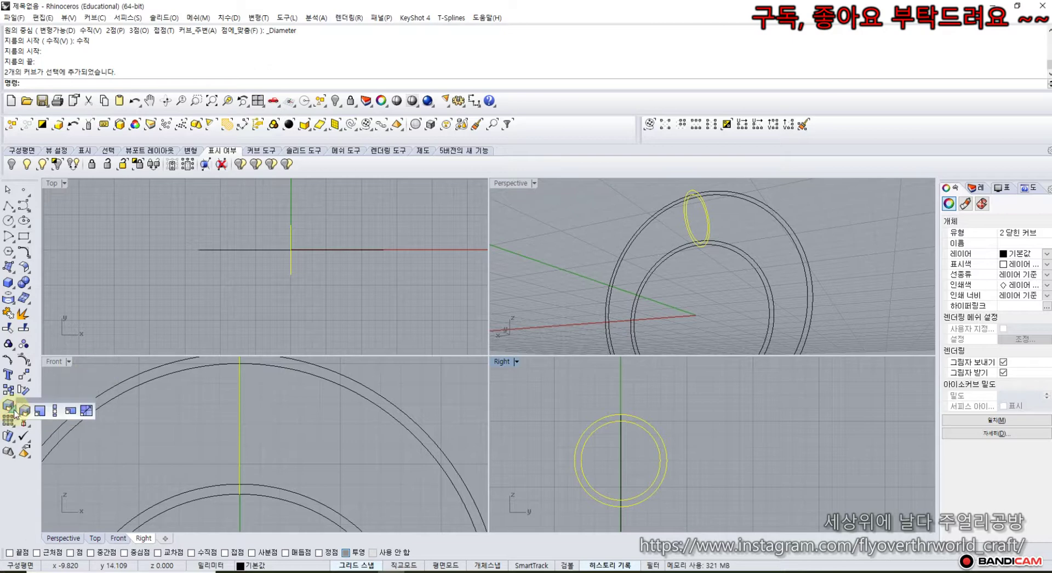
{"action": "left_click", "coordinate": [55, 408]}
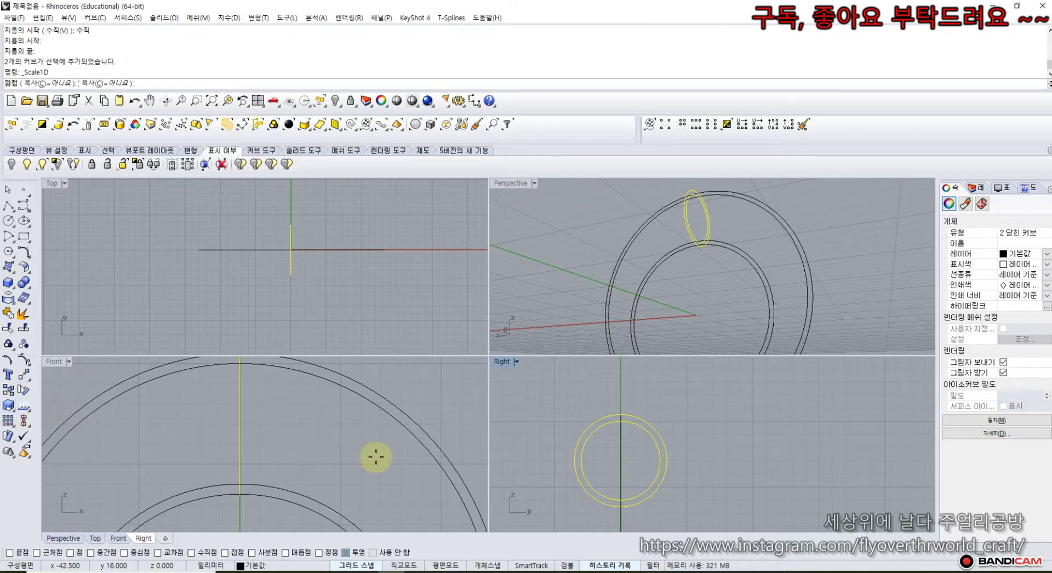
{"action": "left_click", "coordinate": [621, 461]}
{"action": "left_click", "coordinate": [574, 461]}
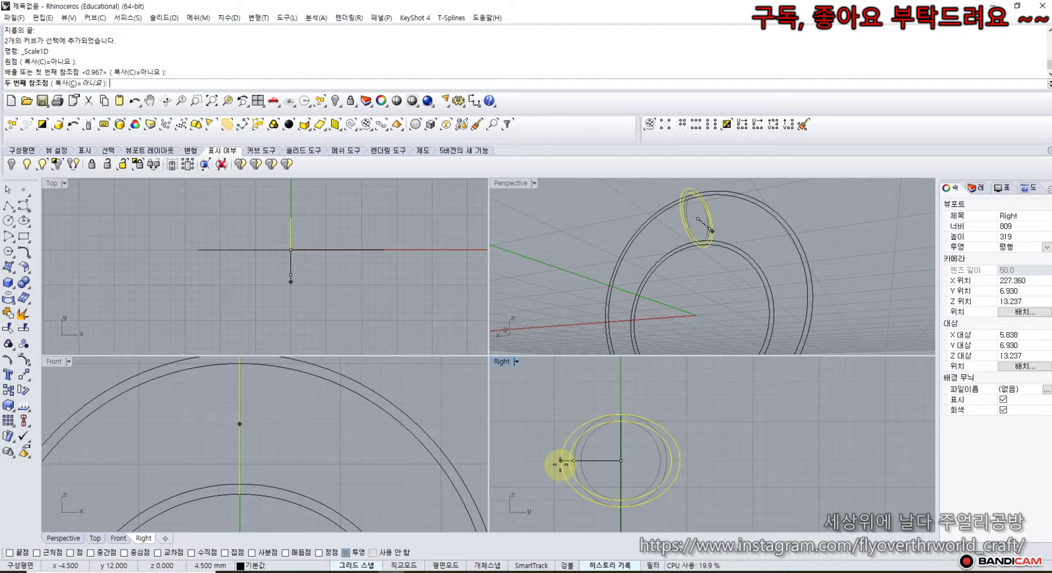
{"action": "left_click", "coordinate": [557, 467]}
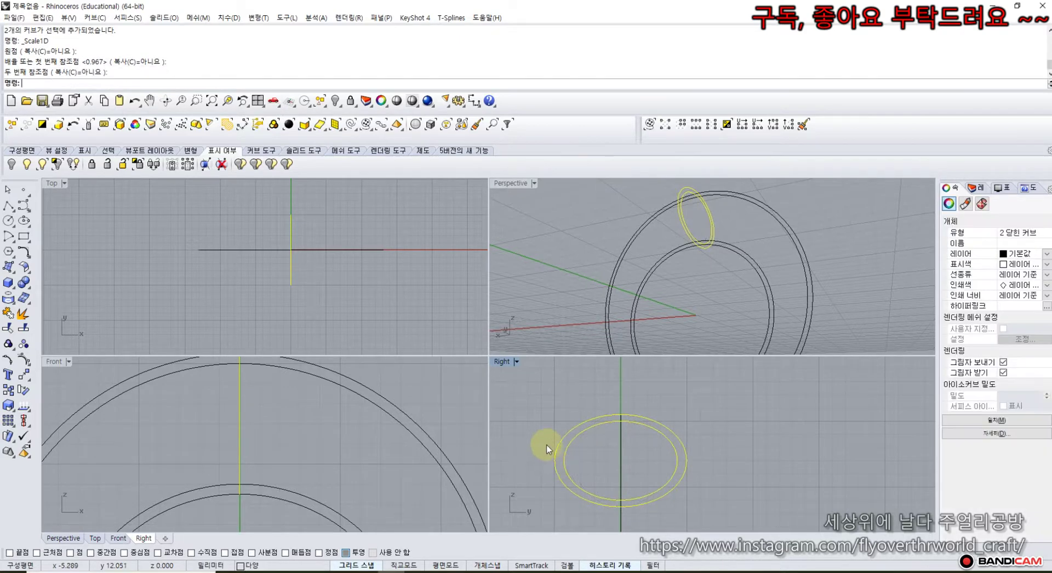
{"action": "left_click", "coordinate": [546, 444]}
{"action": "right_click_drag", "start_coordinate": [674, 238], "coordinate": [677, 291]}
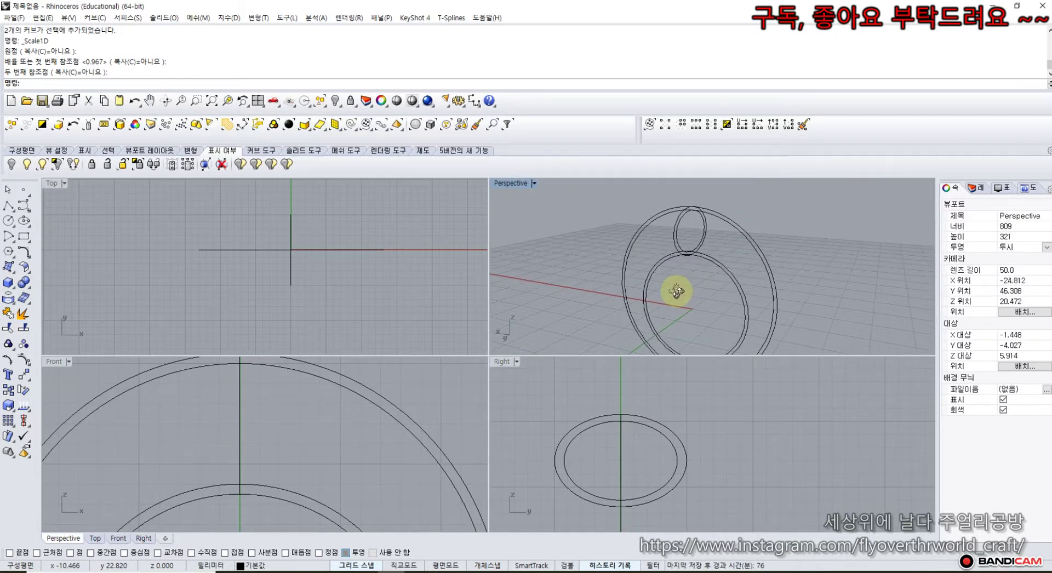
{"action": "scroll", "coordinate": [576, 236], "scroll_direction": "down", "scroll_amount": 3}
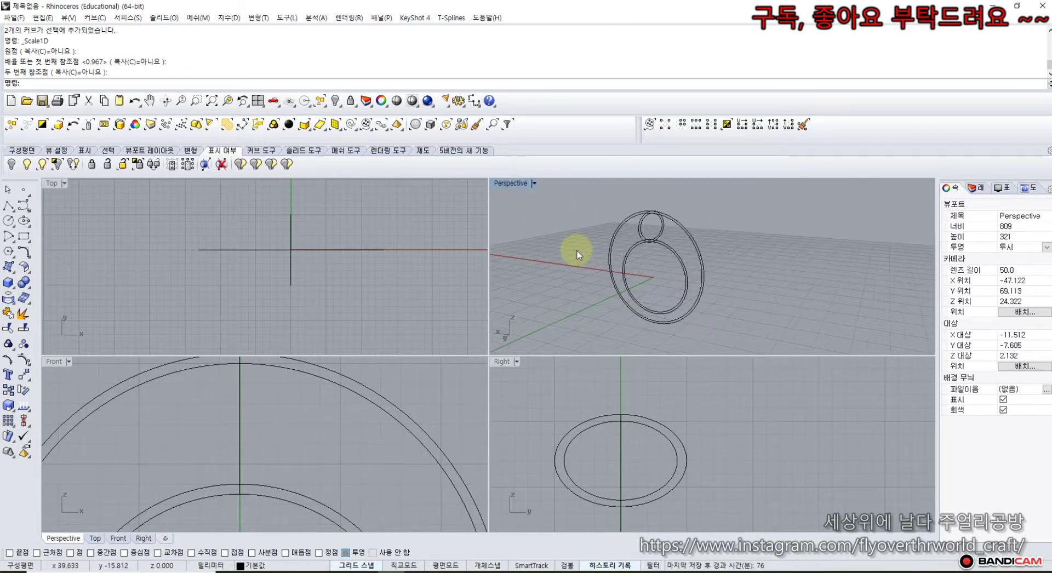
{"action": "mouse_move", "coordinate": [570, 249]}
{"action": "right_mouse_down", "text": "shift"}
{"action": "mouse_move", "coordinate": [582, 234]}
{"action": "mouse_move", "coordinate": [570, 245]}
{"action": "mouse_move", "coordinate": [579, 255]}
{"action": "mouse_move", "coordinate": [566, 242]}
{"action": "right_mouse_up", "text": "shift"}
{"action": "scroll", "coordinate": [606, 235], "scroll_direction": "up", "scroll_amount": 3}
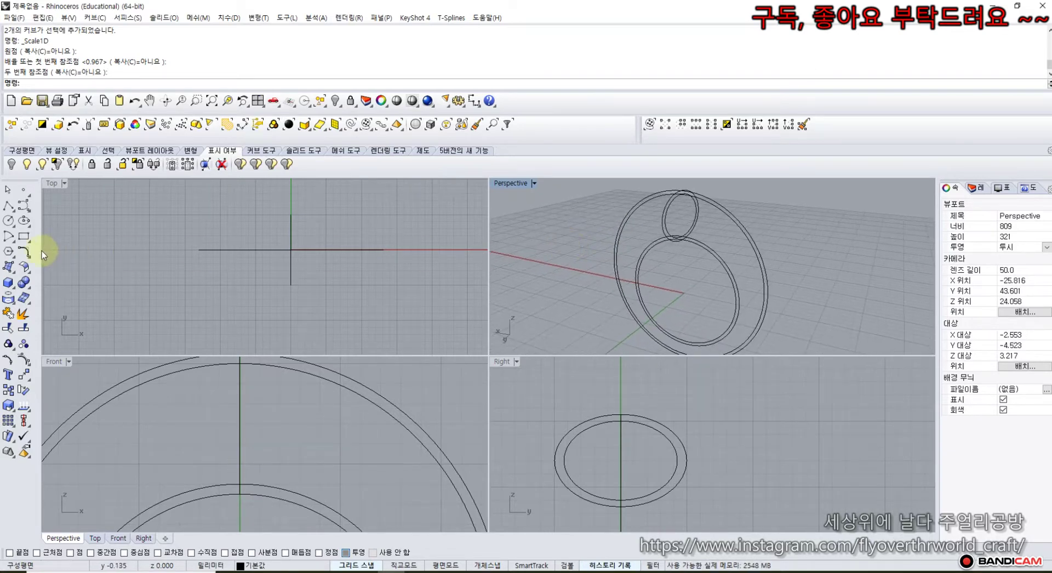
{"action": "left_click", "coordinate": [13, 274]}
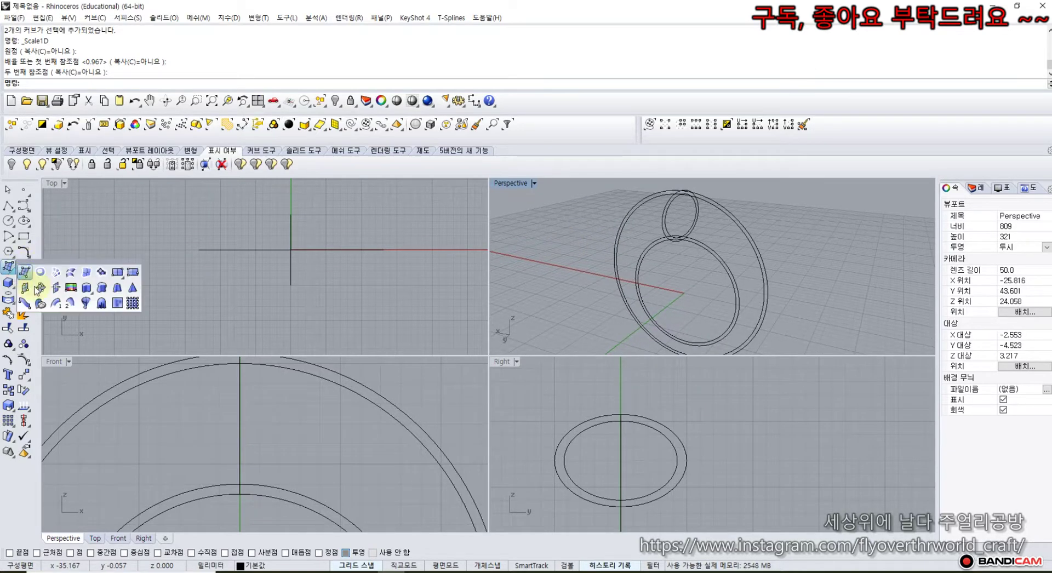
{"action": "left_click", "coordinate": [74, 303]}
{"action": "left_click", "coordinate": [718, 207]}
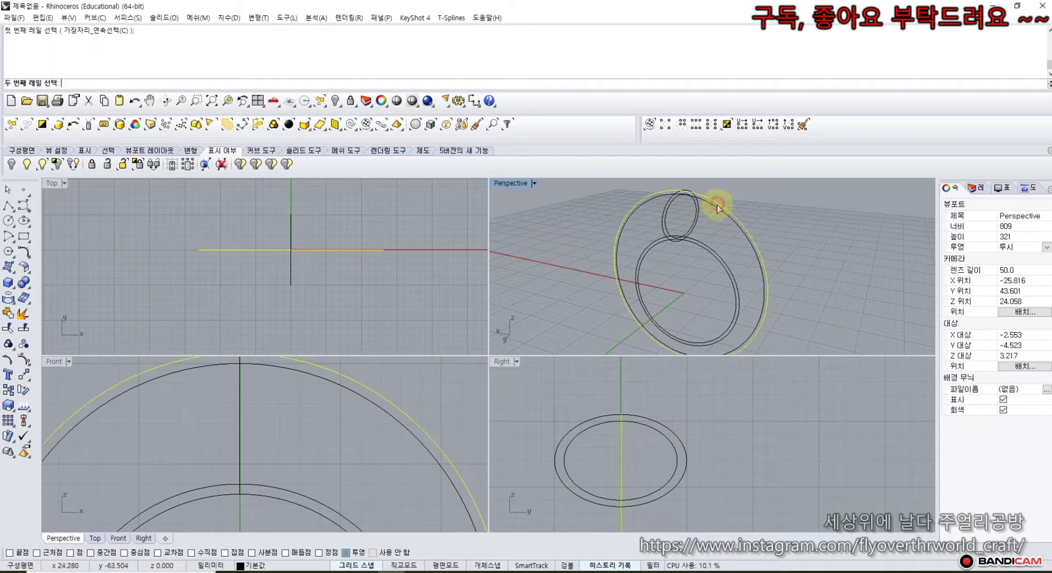
{"action": "left_click", "coordinate": [699, 251]}
{"action": "left_click", "coordinate": [699, 224]}
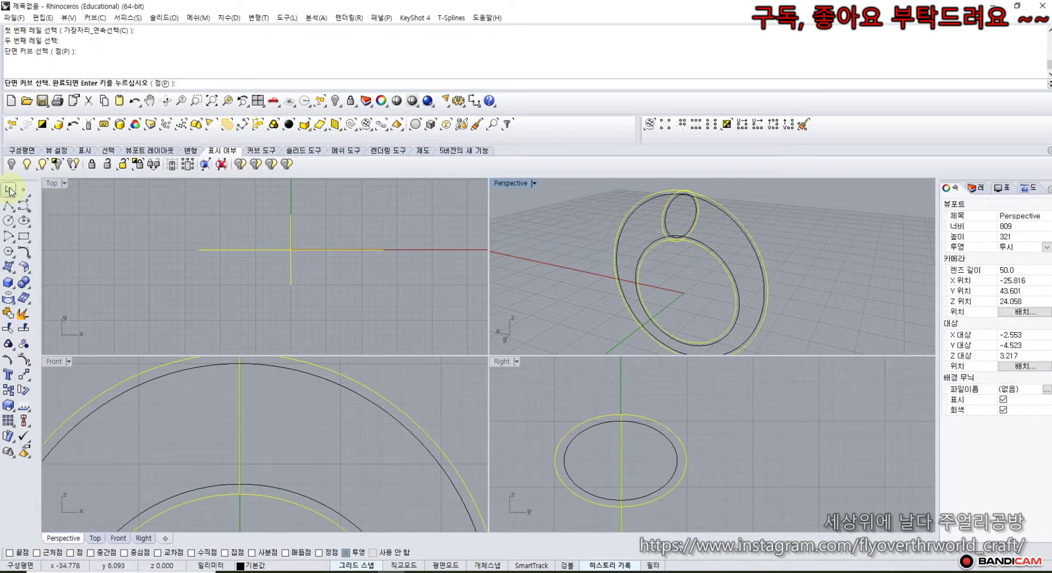
{"action": "left_click", "coordinate": [10, 191]}
Display the control points of both elliptical profile curves in the maximized Perspective view and examine their layout.
{"action": "left_click", "coordinate": [685, 204]}
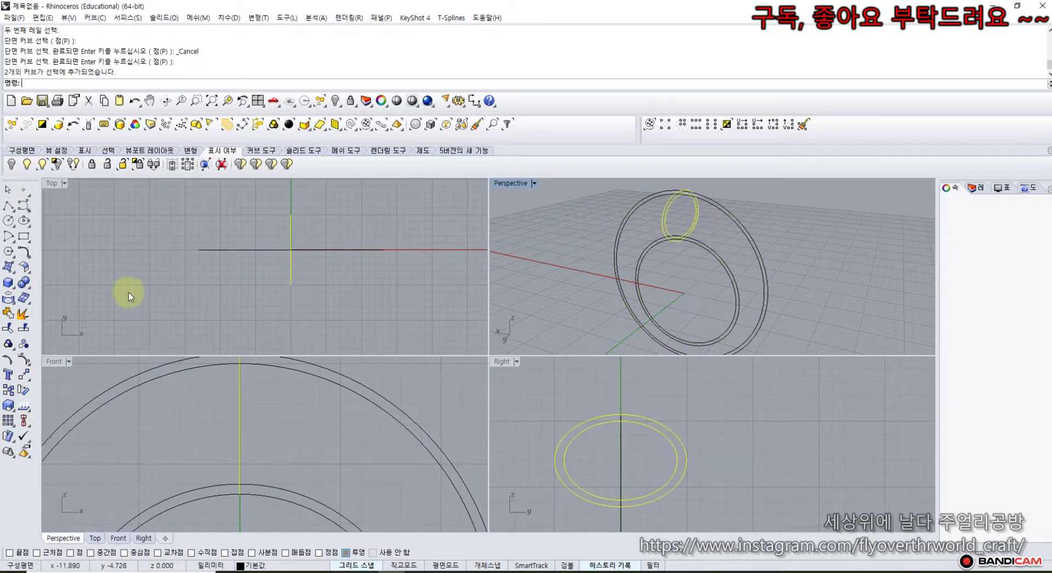
{"action": "left_click", "coordinate": [24, 359]}
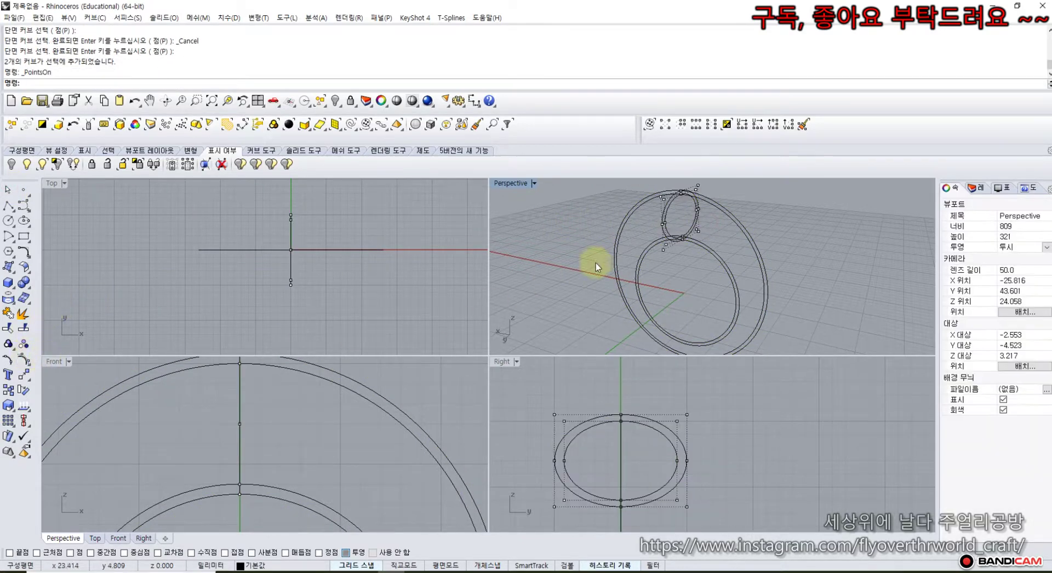
{"action": "double_click", "coordinate": [515, 185]}
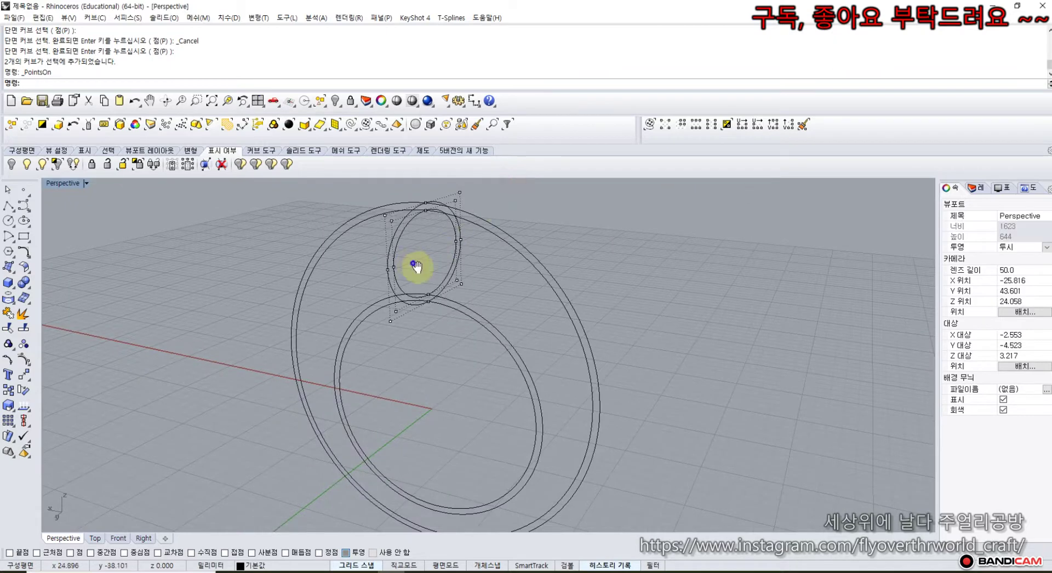
{"action": "right_click_drag", "start_coordinate": [416, 265], "coordinate": [402, 290]}
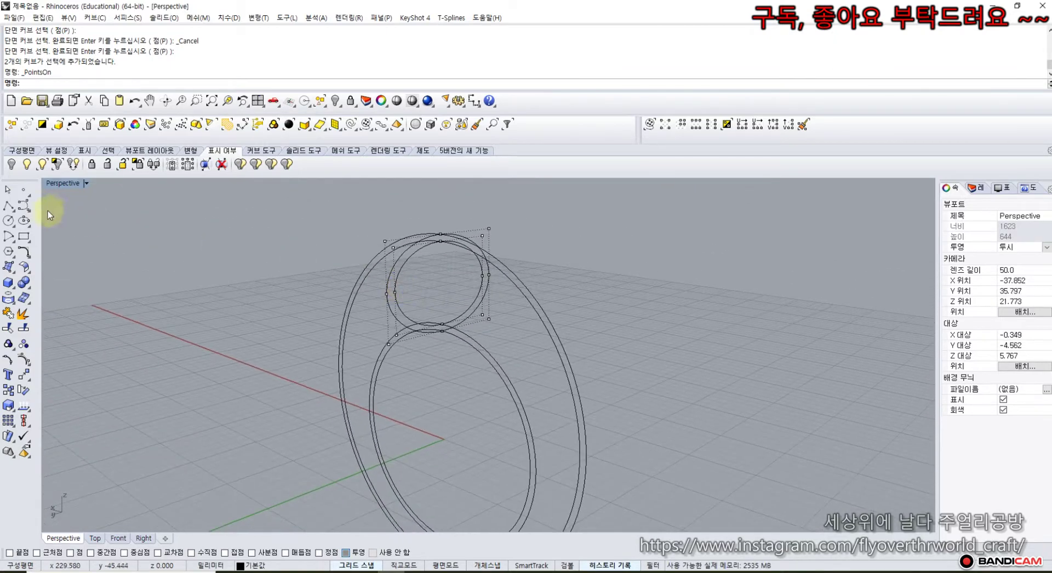
{"action": "left_click", "coordinate": [8, 191]}
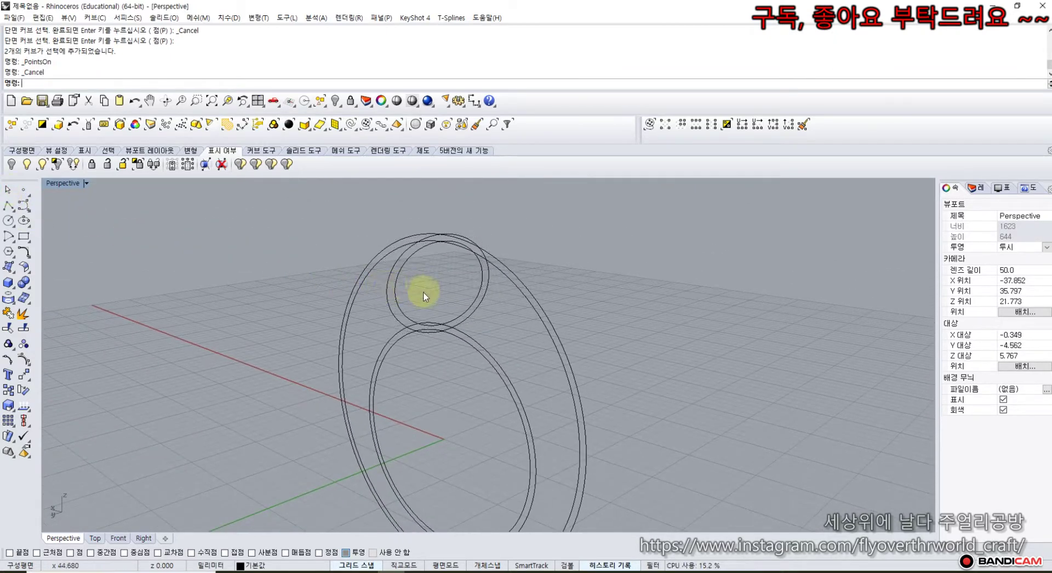
Rebuild both elliptical profile curves with 10 points and degree 3, and check their new control points.
{"action": "left_click", "coordinate": [376, 284]}
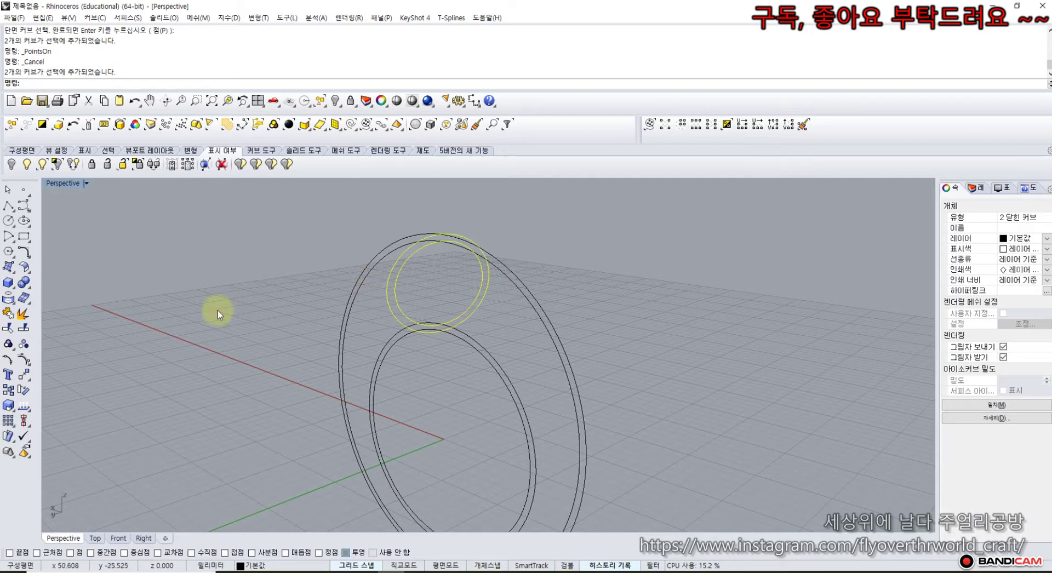
{"action": "left_click", "coordinate": [28, 257]}
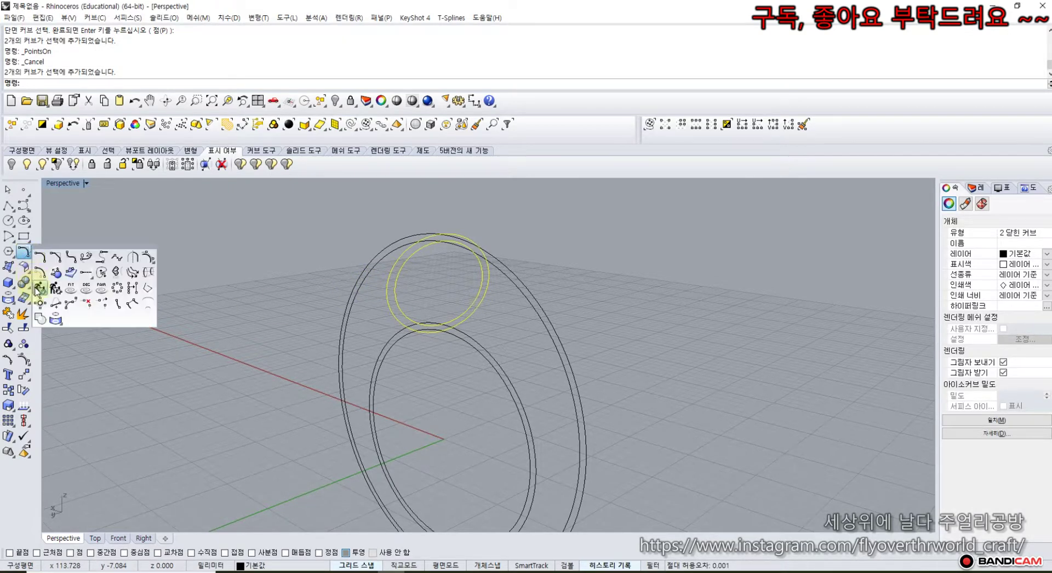
{"action": "left_click", "coordinate": [39, 288]}
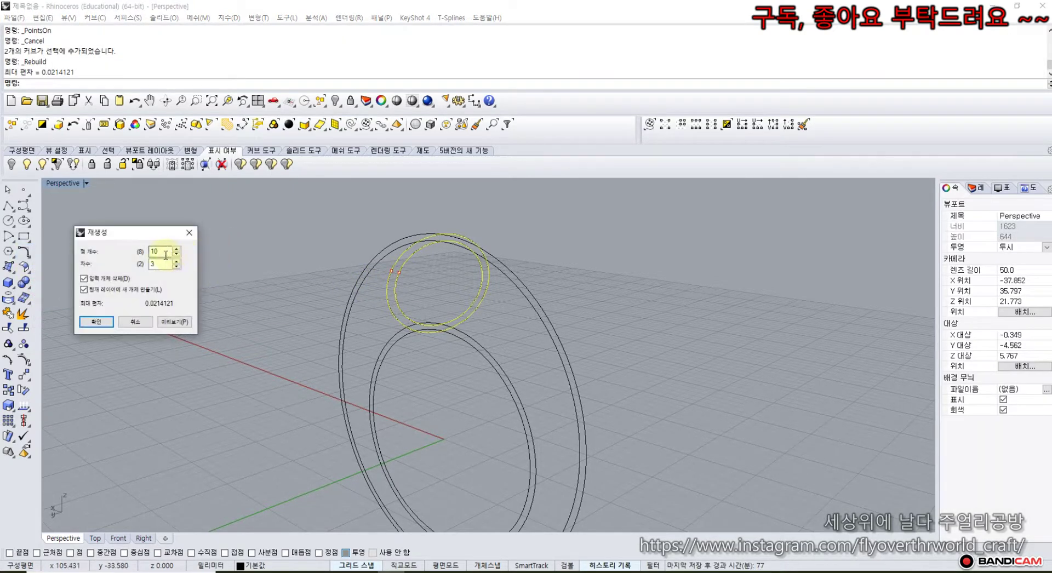
{"action": "left_click", "coordinate": [95, 322]}
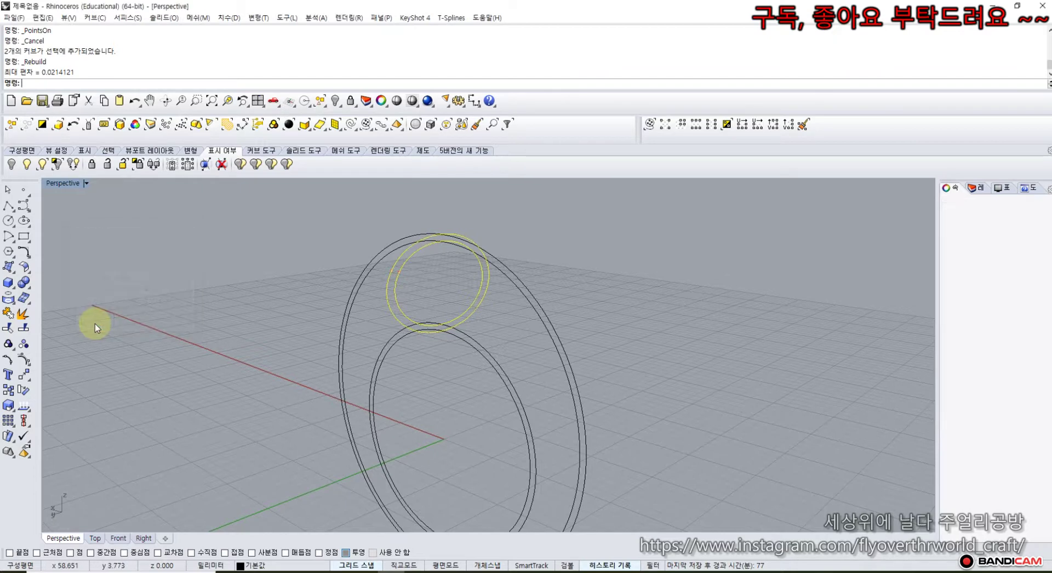
{"action": "left_click", "coordinate": [9, 344]}
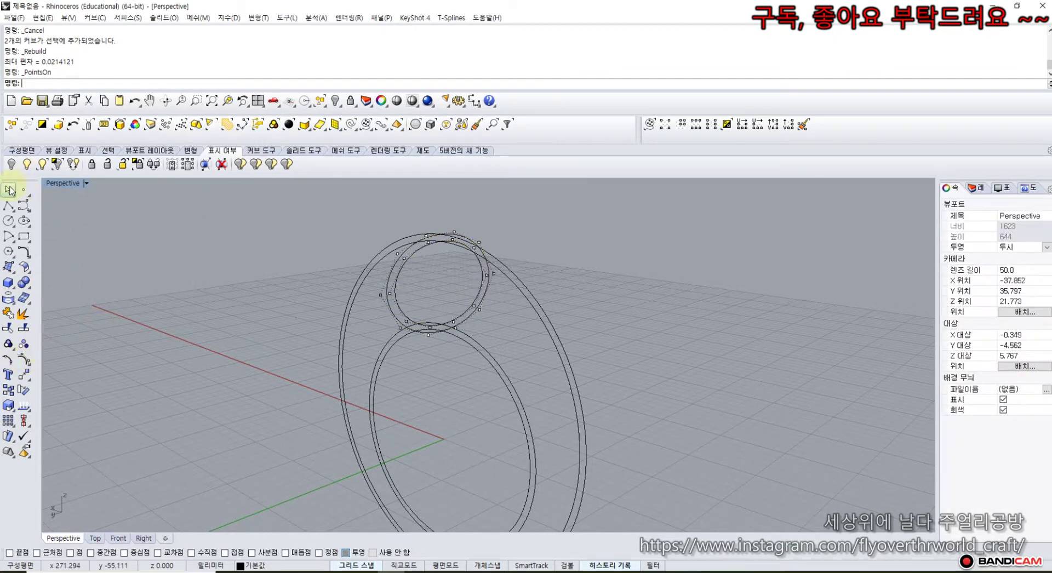
{"action": "key", "text": "Escape"}
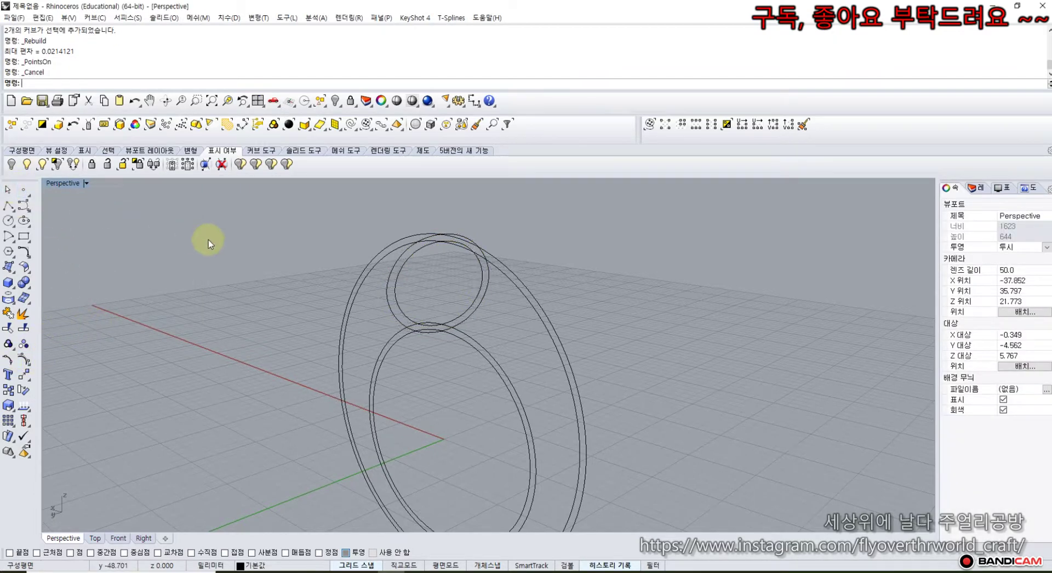
Sweep the larger ellipse along the outermost and innermost ring curves with a two-rail sweep, and hide the resulting surface.
{"action": "left_click", "coordinate": [13, 272]}
{"action": "left_click", "coordinate": [70, 302]}
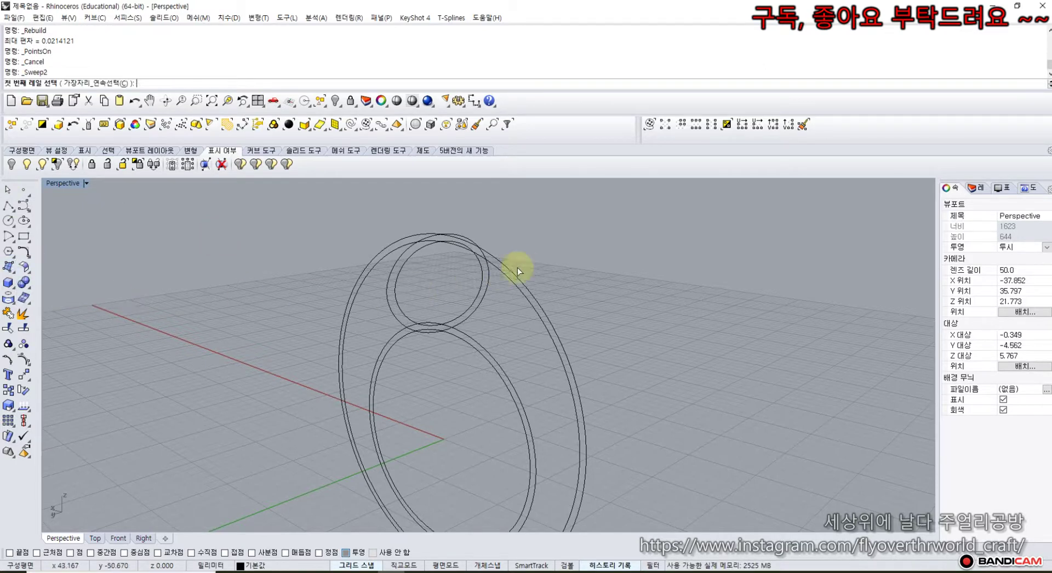
{"action": "left_click", "coordinate": [514, 273]}
{"action": "left_click", "coordinate": [468, 346]}
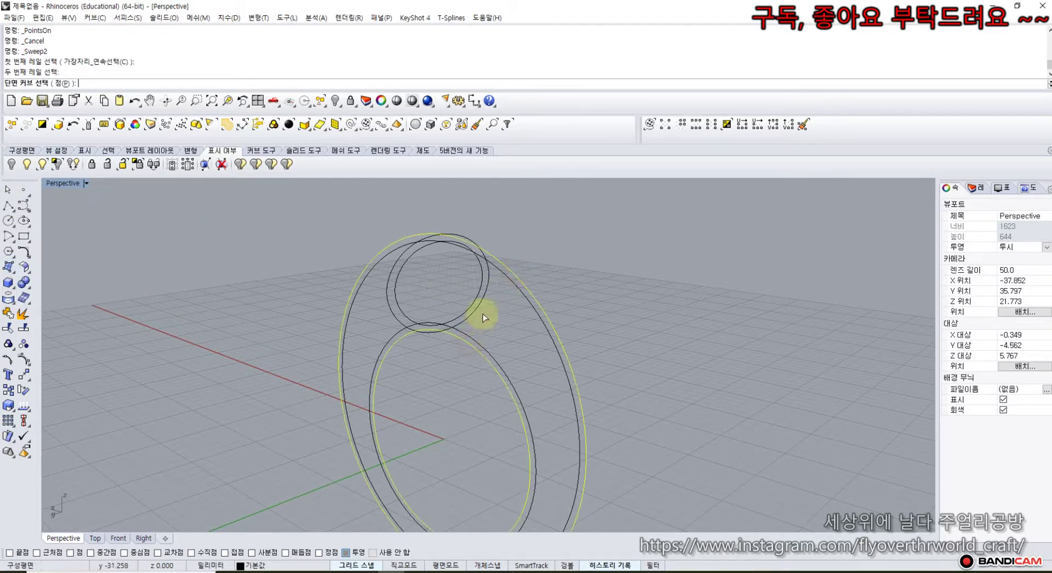
{"action": "left_click", "coordinate": [484, 303]}
{"action": "key", "text": "Return"}
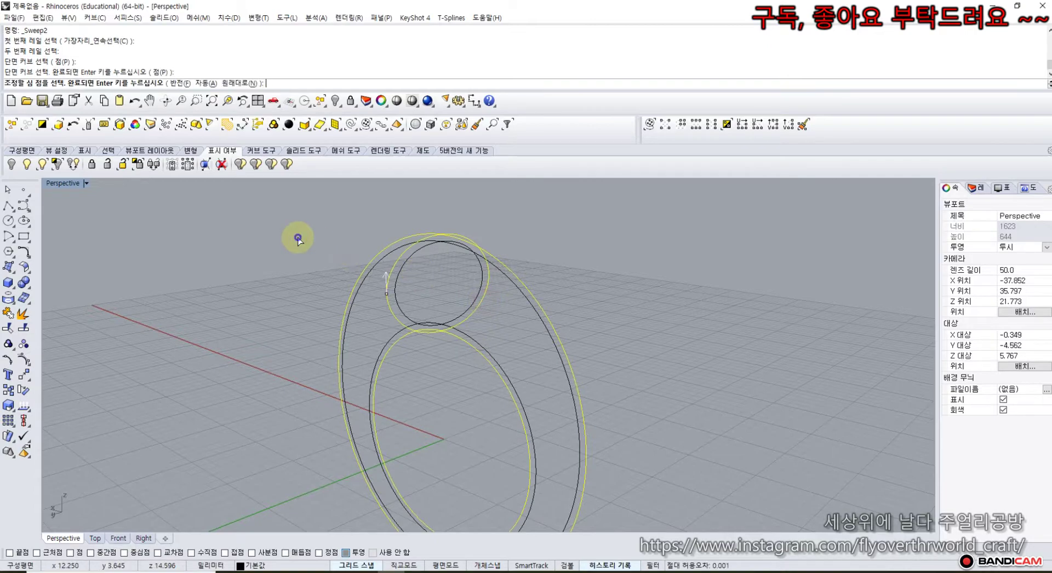
{"action": "key", "text": "Return"}
{"action": "key", "text": "Return"}
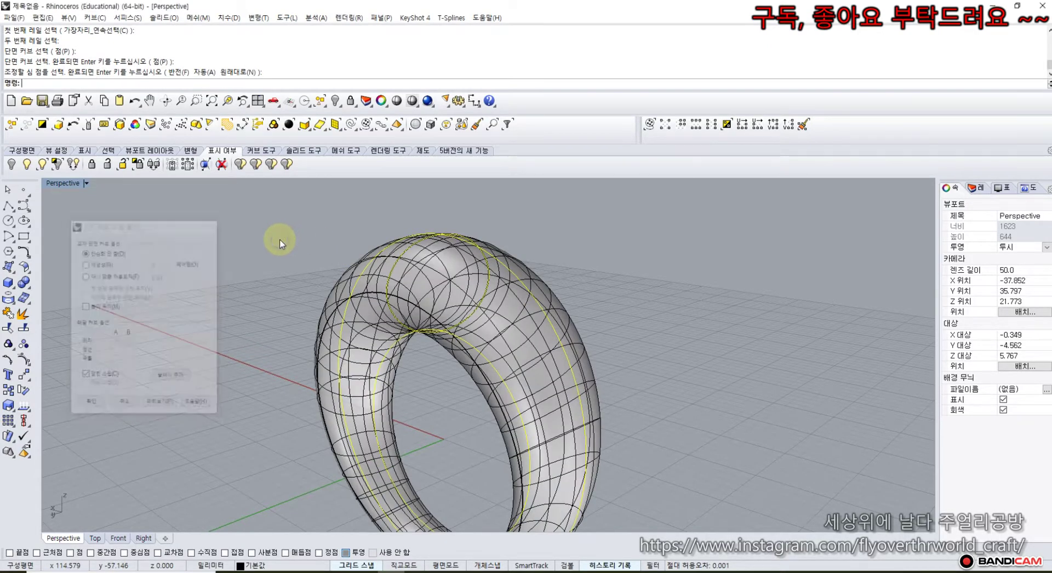
{"action": "left_click", "coordinate": [335, 285]}
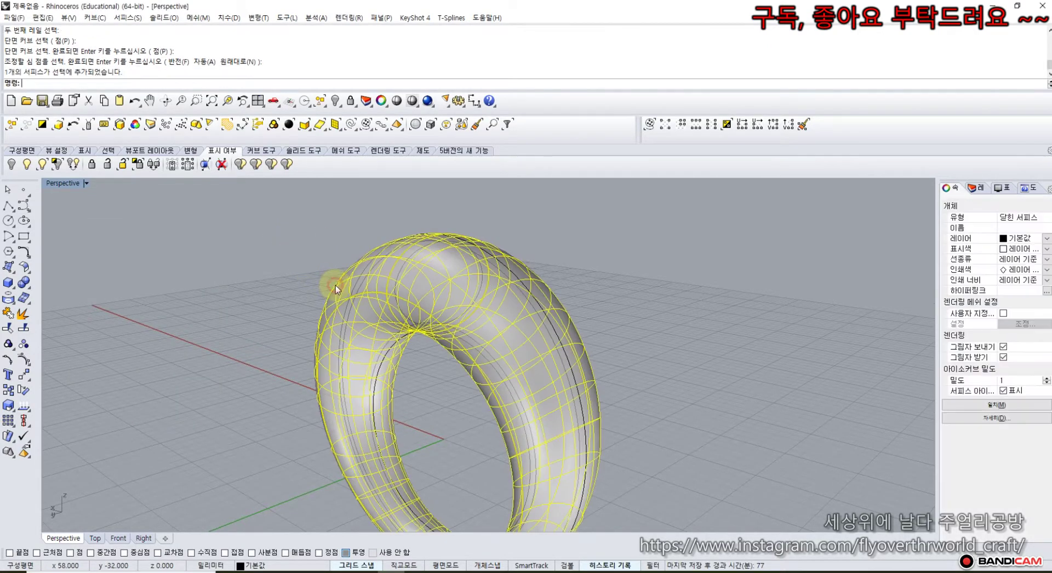
{"action": "left_click", "coordinate": [12, 165]}
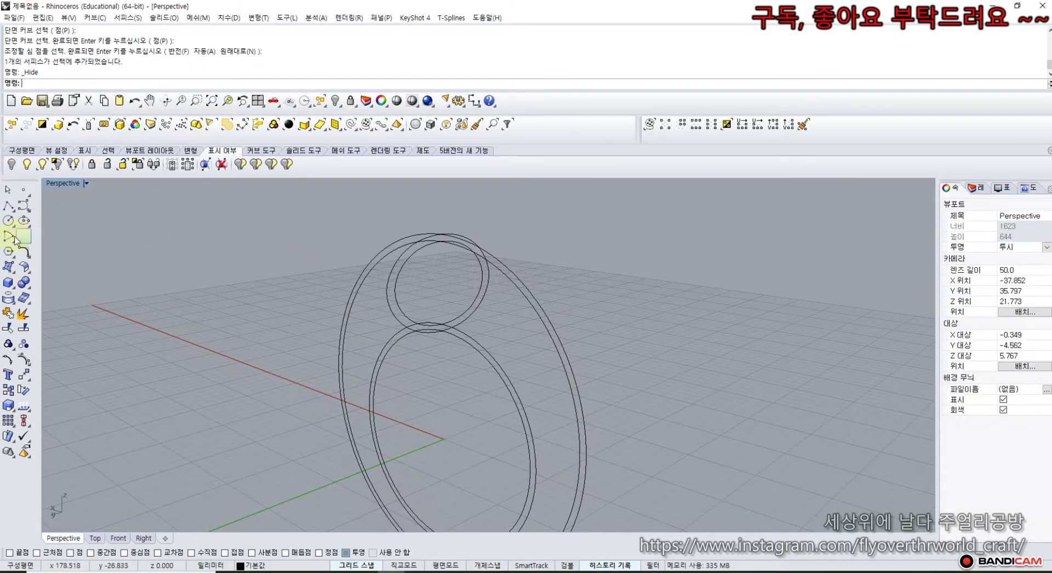
Create a closed two-rail sweep of the smaller ellipse along the two middle ring curves.
{"action": "left_click", "coordinate": [16, 274]}
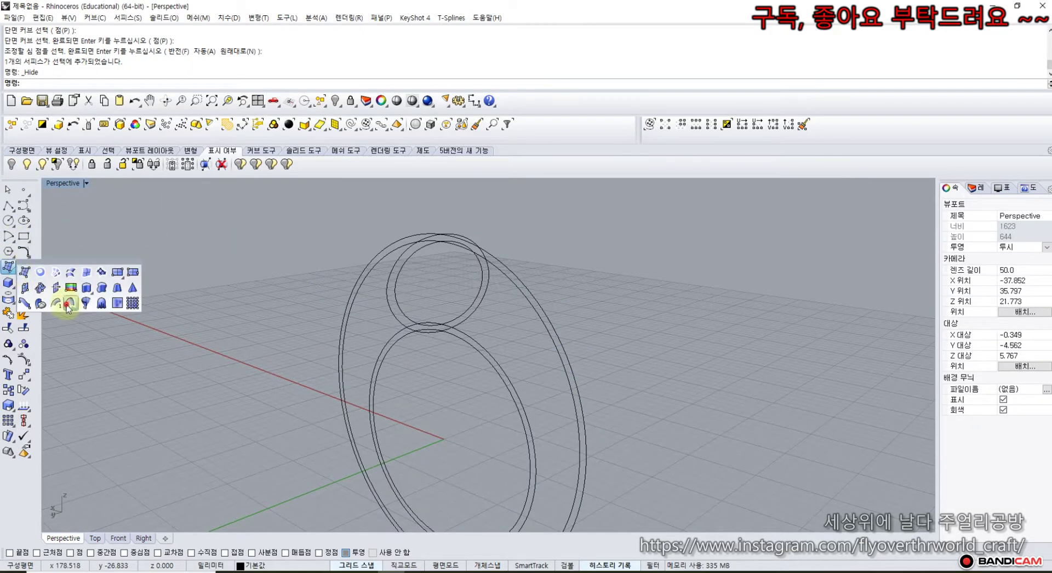
{"action": "left_click", "coordinate": [66, 305]}
{"action": "left_click", "coordinate": [503, 276]}
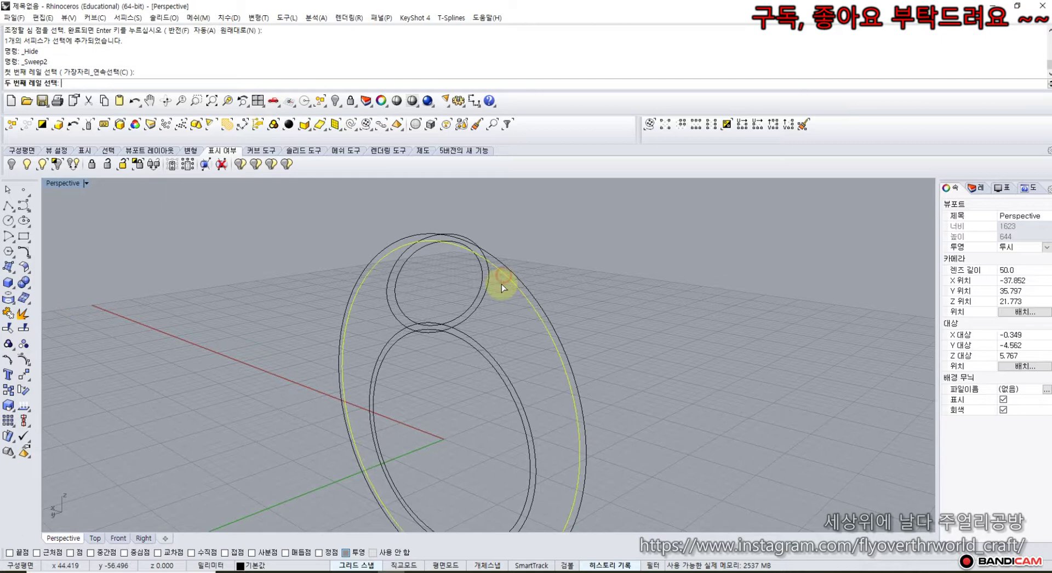
{"action": "left_click", "coordinate": [475, 336]}
{"action": "left_click", "coordinate": [470, 313]}
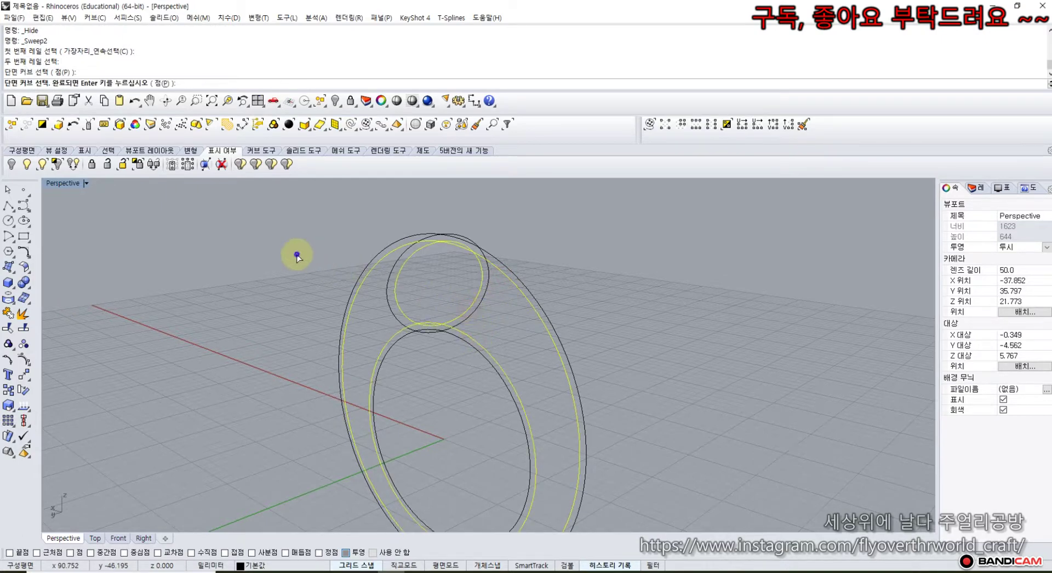
{"action": "key", "text": "Return"}
{"action": "key", "text": "Return"}
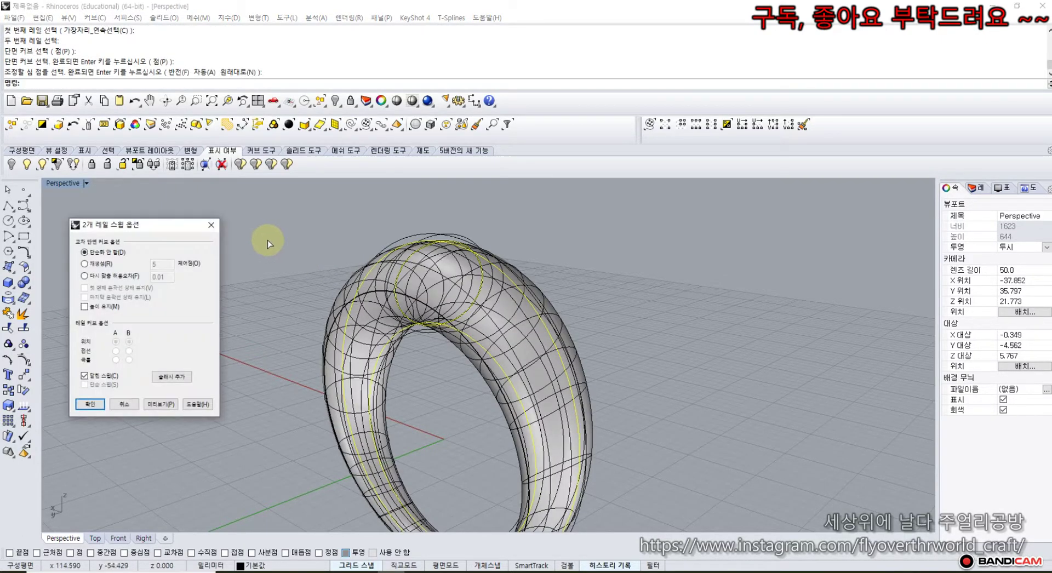
{"action": "key", "text": "Return"}
Extract the wireframe curves from the inner swept ring surface.
{"action": "right_click_drag", "start_coordinate": [273, 237], "coordinate": [355, 261]}
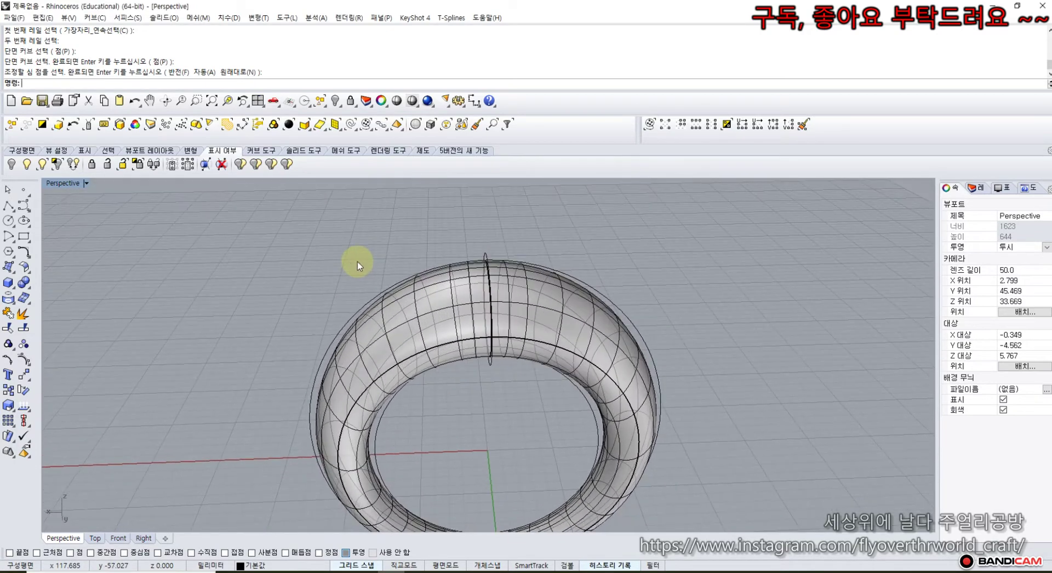
{"action": "left_click", "coordinate": [442, 312]}
{"action": "scroll", "coordinate": [384, 285], "scroll_direction": "down", "scroll_amount": 4}
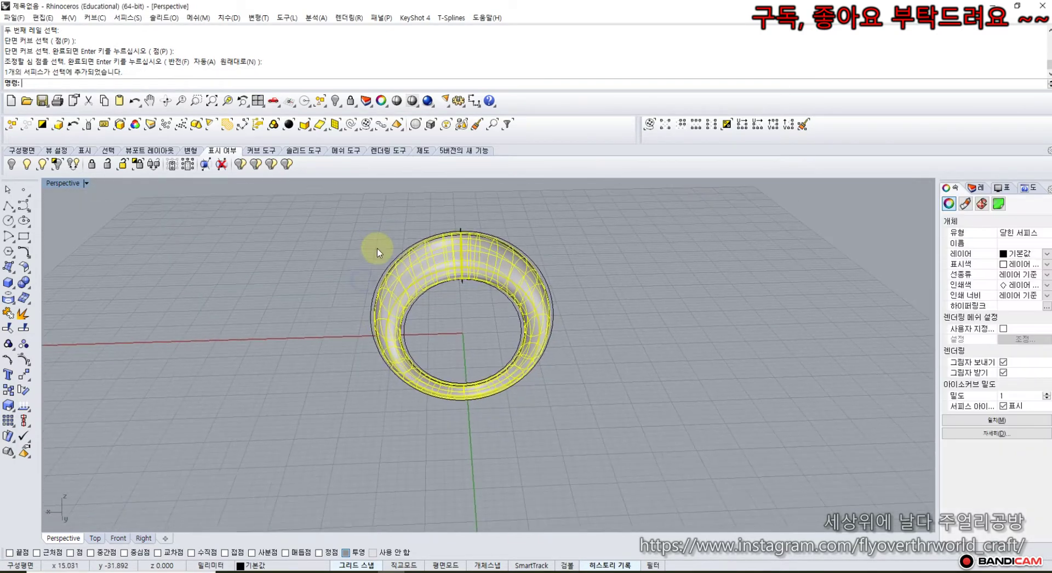
{"action": "right_click_drag", "start_coordinate": [377, 252], "coordinate": [336, 269]}
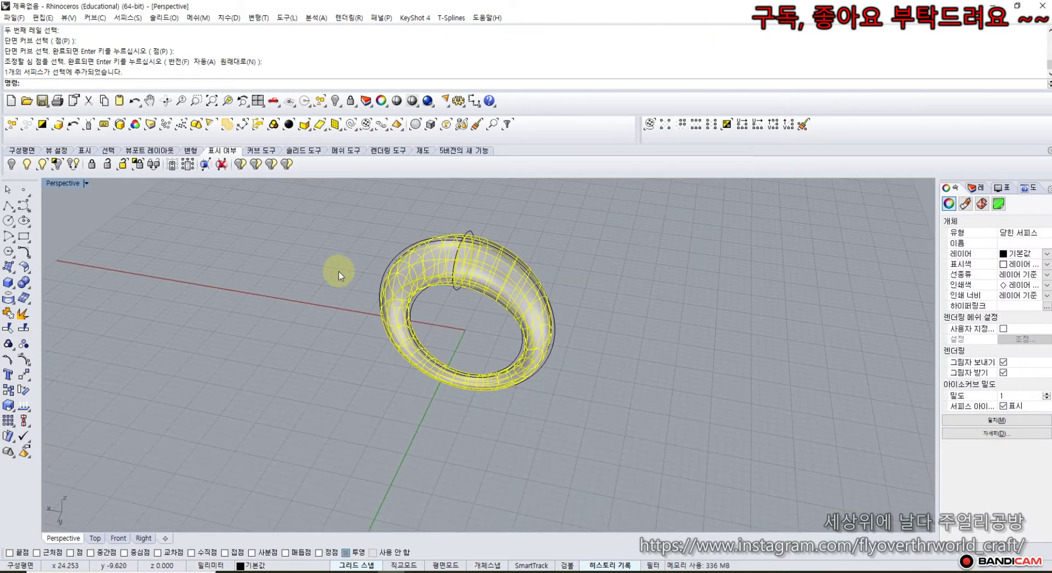
{"action": "left_click", "coordinate": [15, 304]}
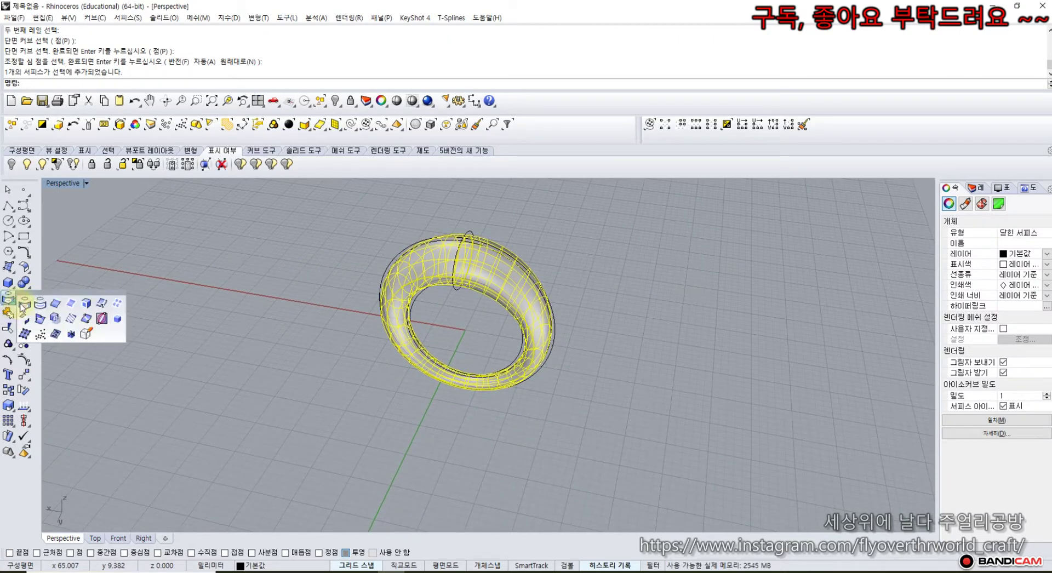
{"action": "left_click", "coordinate": [116, 303]}
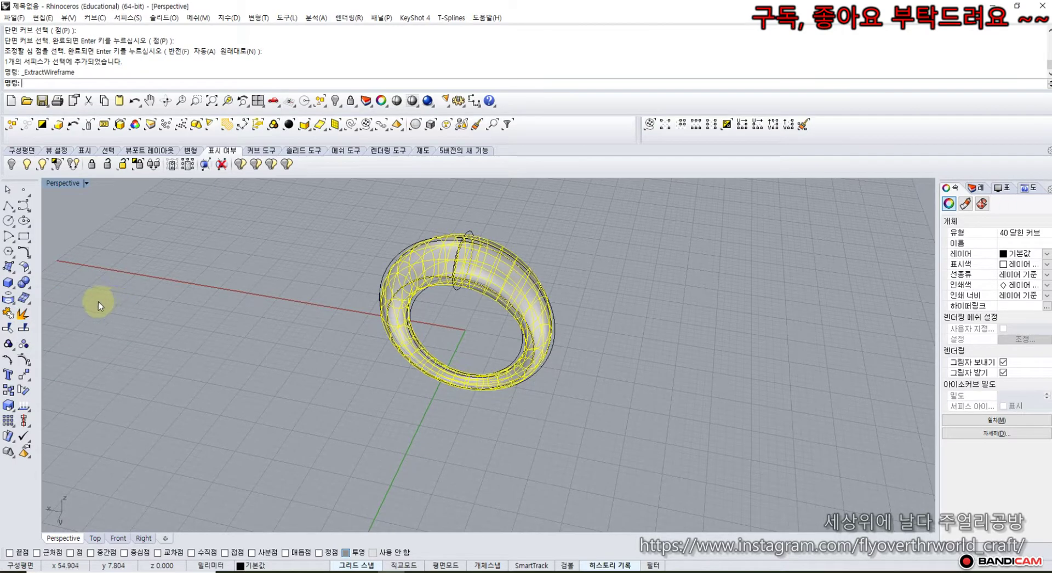
Create round-capped pipes with a 0.5 mm radius along all the extracted wireframe curves.
{"action": "left_click", "coordinate": [16, 291]}
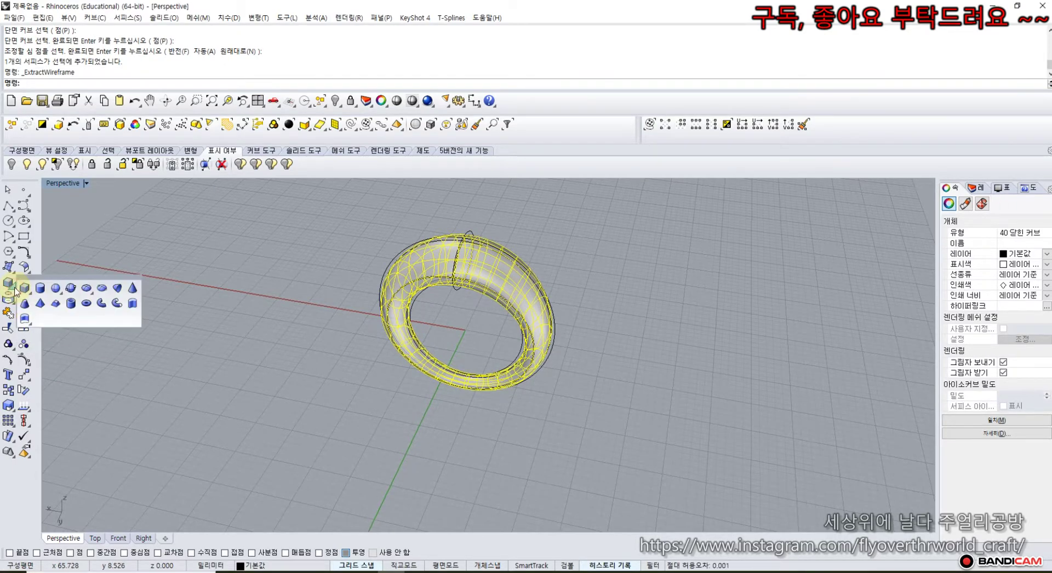
{"action": "left_click", "coordinate": [118, 305]}
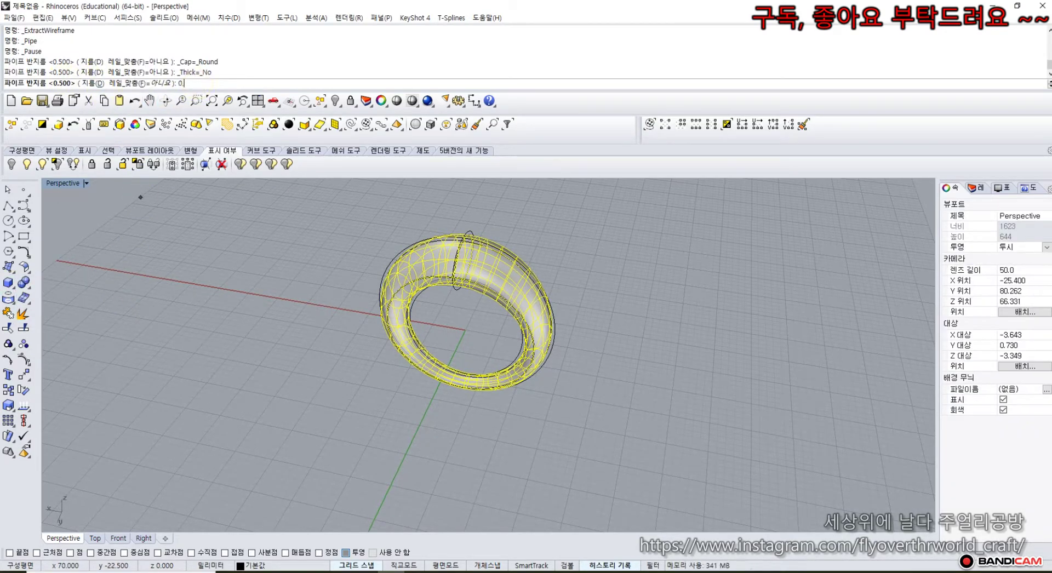
{"action": "type", "text": "0.5"}
{"action": "key", "text": "Return"}
{"action": "type", "text": "0.5"}
{"action": "key", "text": "Return"}
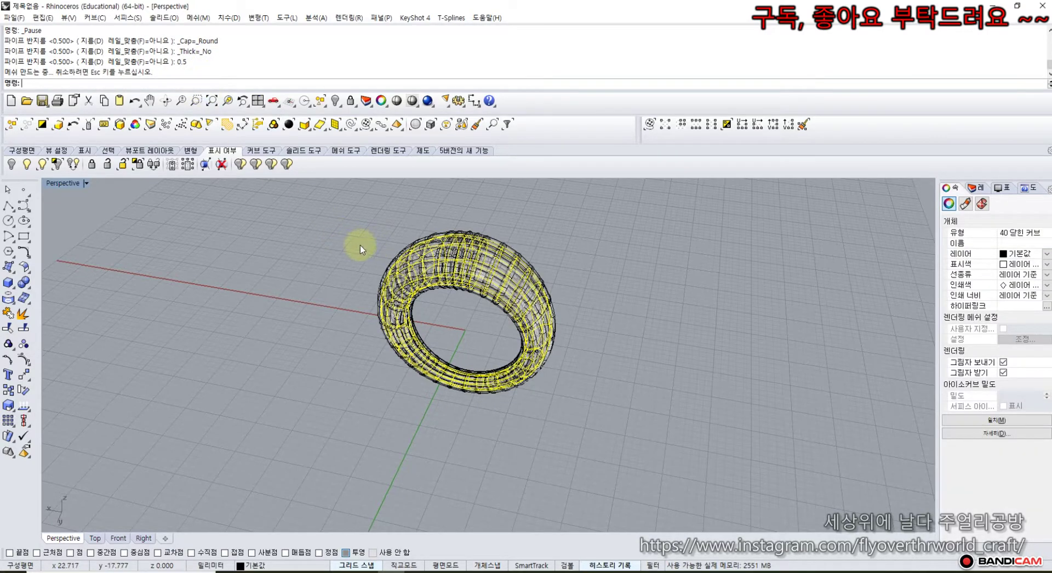
Delete the two cross pipes on either side of the centre pipe at the top of the ring.
{"action": "left_click", "coordinate": [291, 254]}
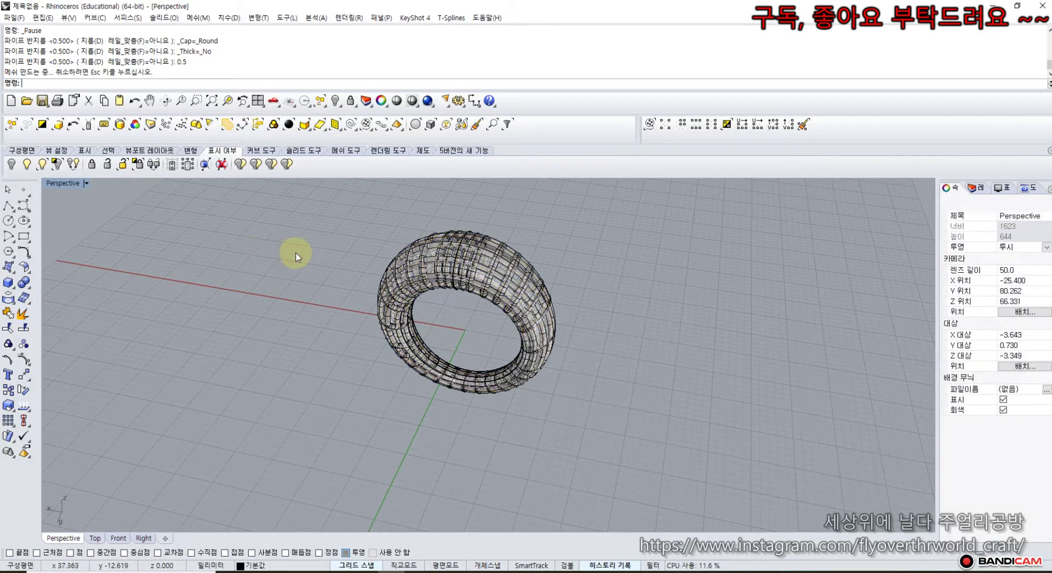
{"action": "right_click_drag", "start_coordinate": [297, 258], "coordinate": [324, 265]}
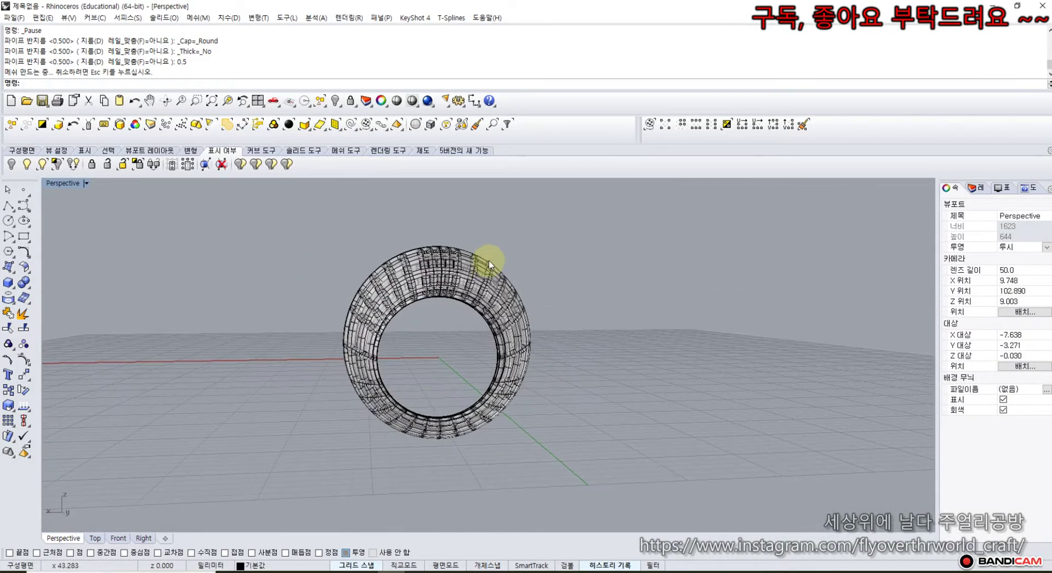
{"action": "scroll", "coordinate": [447, 252], "scroll_direction": "up", "scroll_amount": 6}
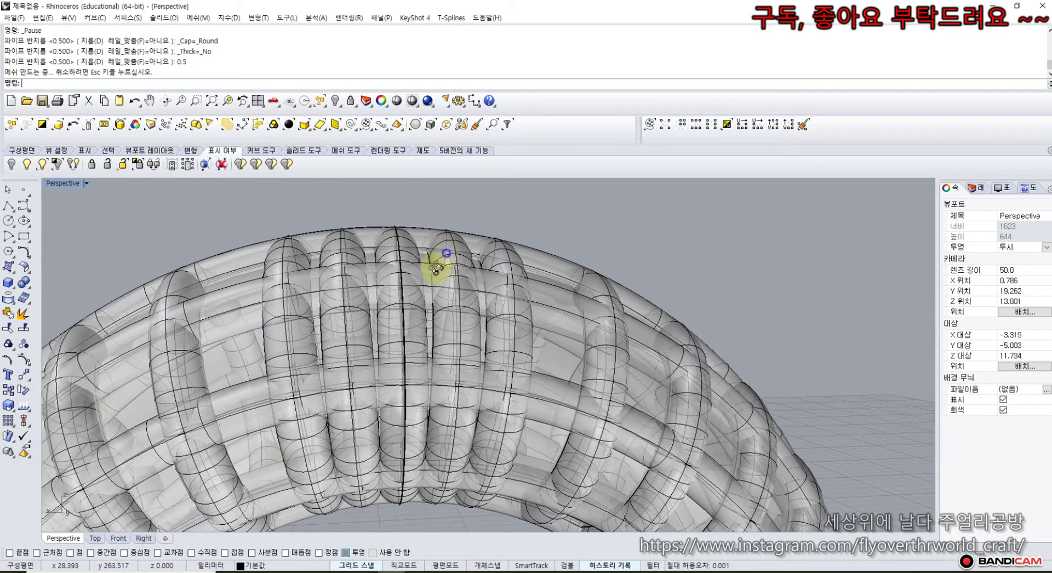
{"action": "right_click_drag", "start_coordinate": [437, 269], "coordinate": [390, 385]}
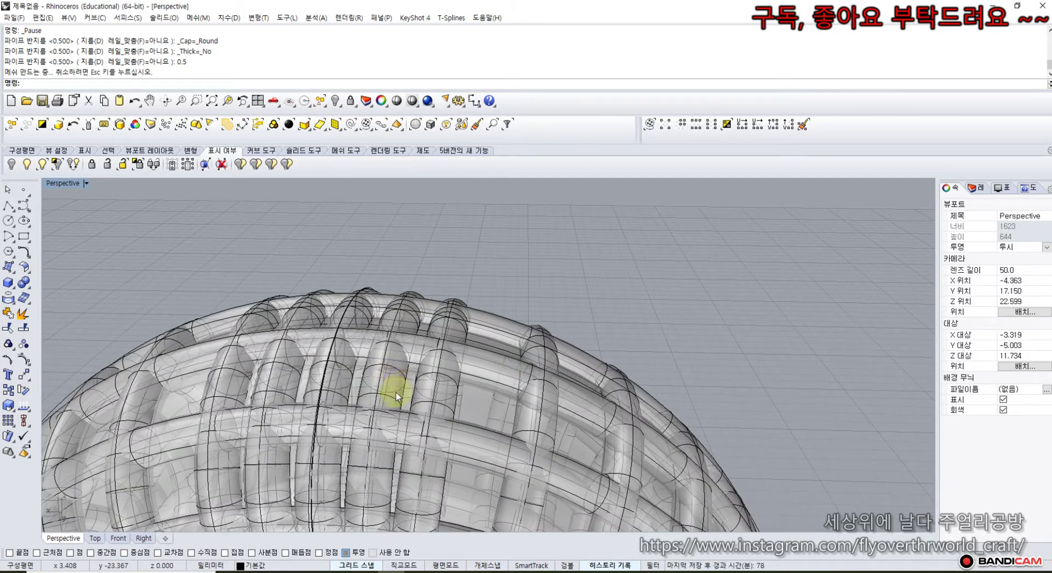
{"action": "left_click", "coordinate": [396, 393]}
{"action": "key", "text": "Delete"}
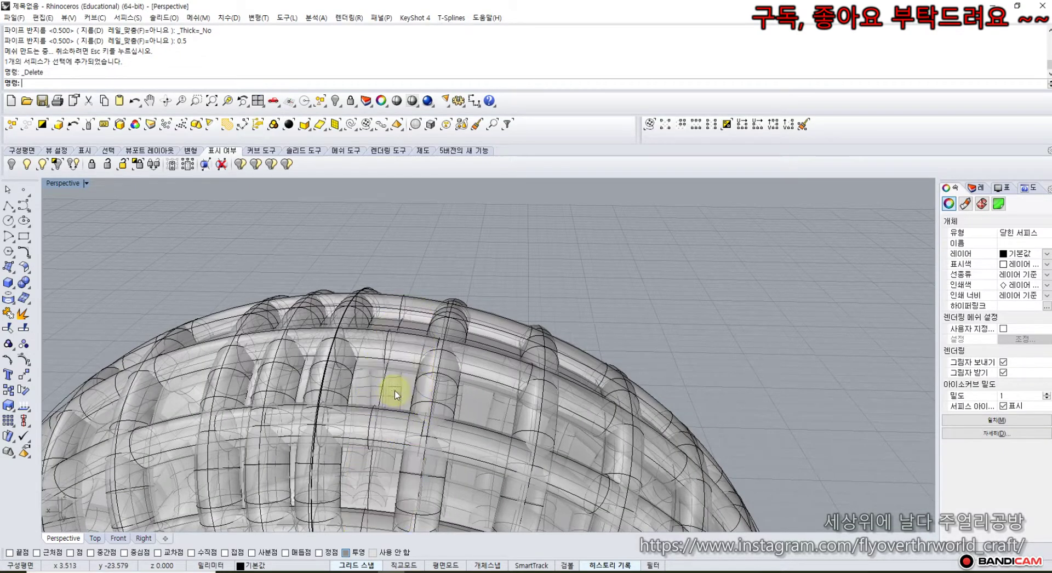
{"action": "left_click", "coordinate": [295, 391]}
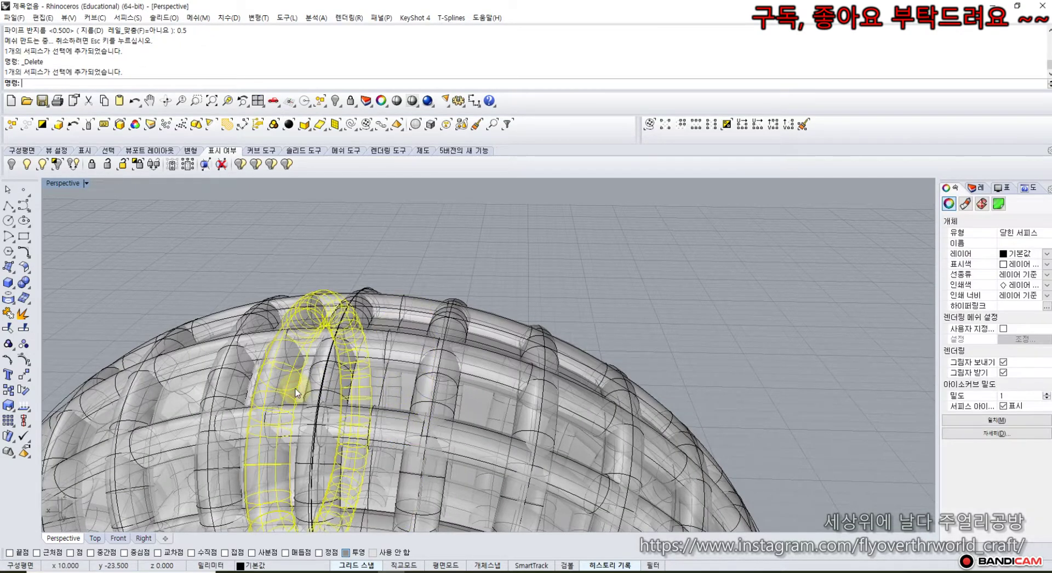
{"action": "key", "text": "Delete"}
Swap the hidden and visible objects to hide the pipe lattice and show the hidden ring surfaces.
{"action": "scroll", "coordinate": [295, 392], "scroll_direction": "down", "scroll_amount": 4}
{"action": "scroll", "coordinate": [294, 391], "scroll_direction": "down", "scroll_amount": 3}
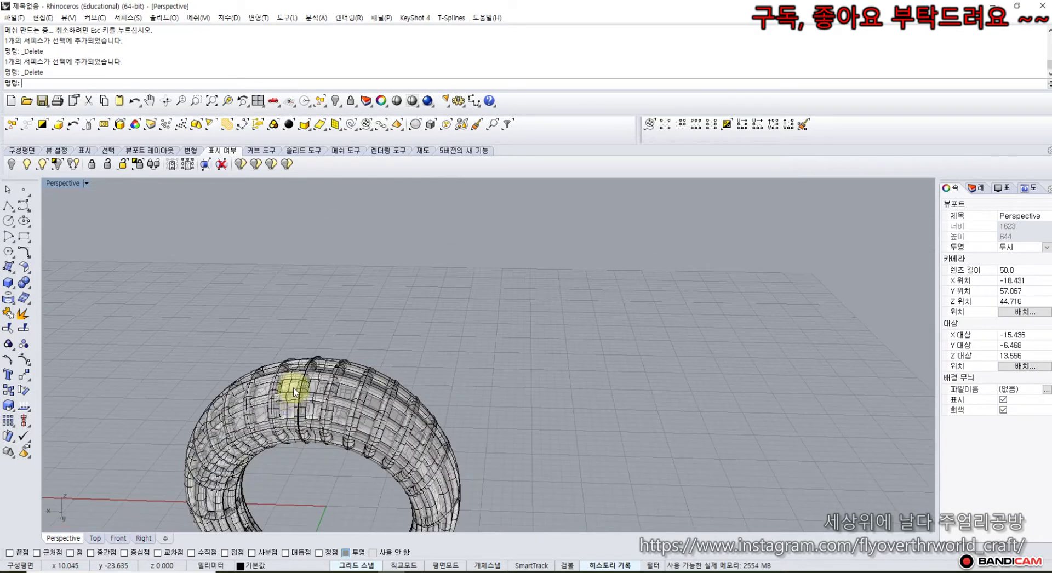
{"action": "scroll", "coordinate": [361, 288], "scroll_direction": "down", "scroll_amount": 2}
{"action": "right_click_drag", "start_coordinate": [361, 287], "coordinate": [329, 363], "text": "shift"}
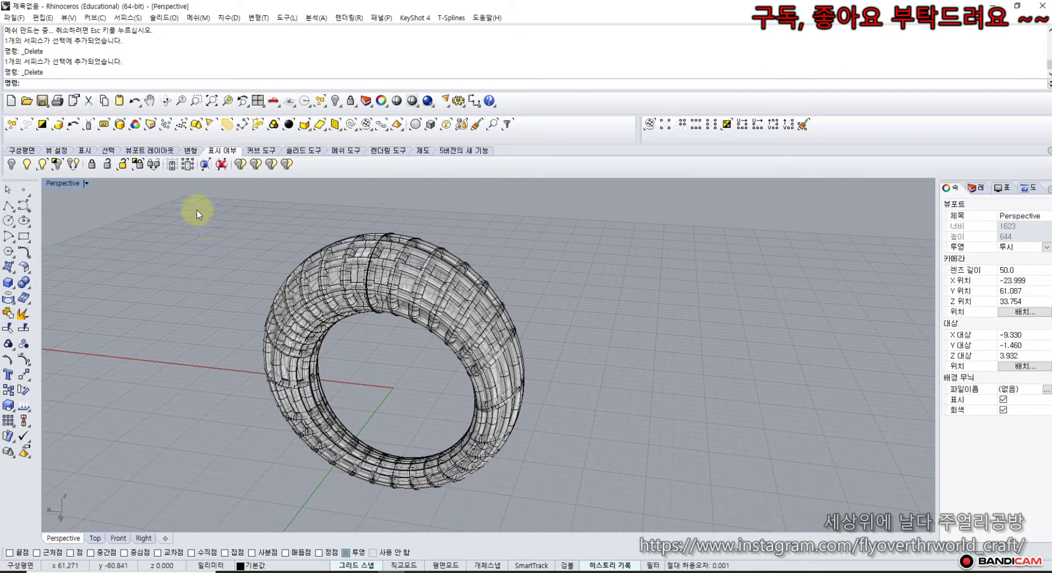
{"action": "left_click", "coordinate": [73, 164]}
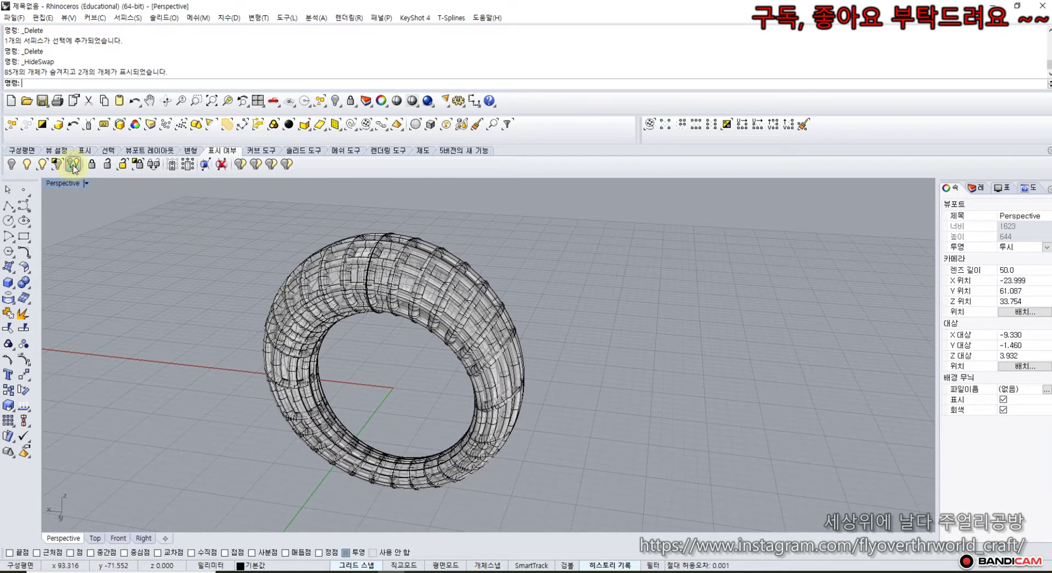
Draw a straight line in the Front view from the origin outward past the ring's left side, sloping slightly upward.
{"action": "double_click", "coordinate": [67, 183]}
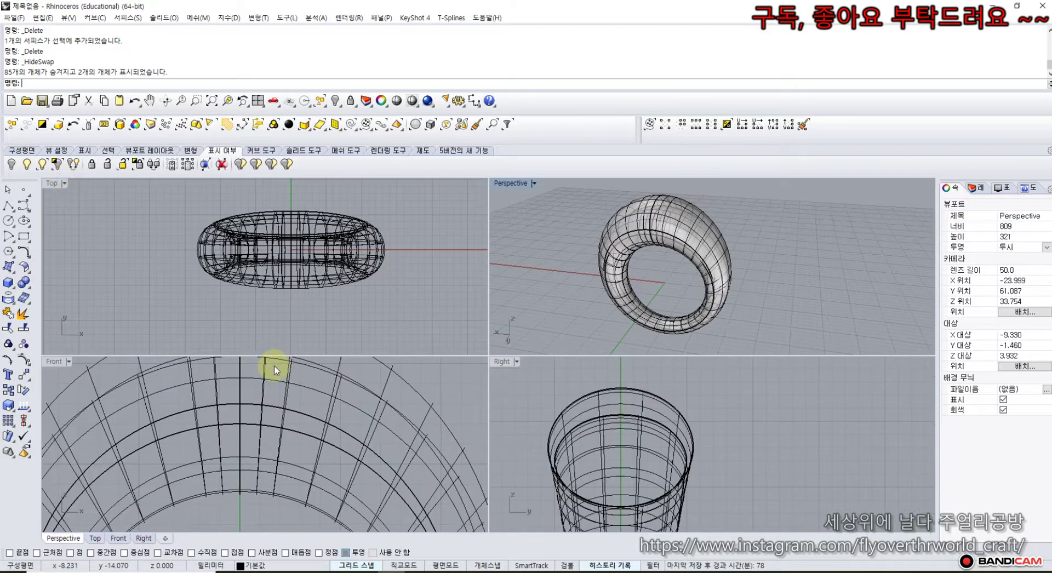
{"action": "scroll", "coordinate": [307, 466], "scroll_direction": "down", "scroll_amount": 5}
{"action": "right_click_drag", "start_coordinate": [337, 483], "coordinate": [326, 448]}
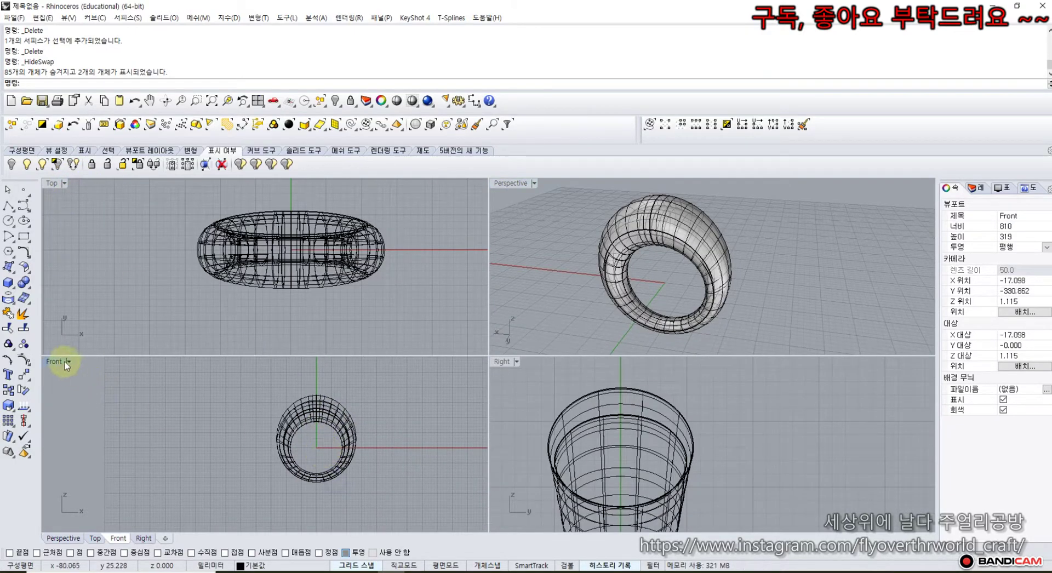
{"action": "double_click", "coordinate": [57, 362]}
{"action": "right_click_drag", "start_coordinate": [340, 346], "coordinate": [227, 268]}
{"action": "left_click", "coordinate": [8, 205]}
{"action": "scroll", "coordinate": [328, 354], "scroll_direction": "up", "scroll_amount": 4}
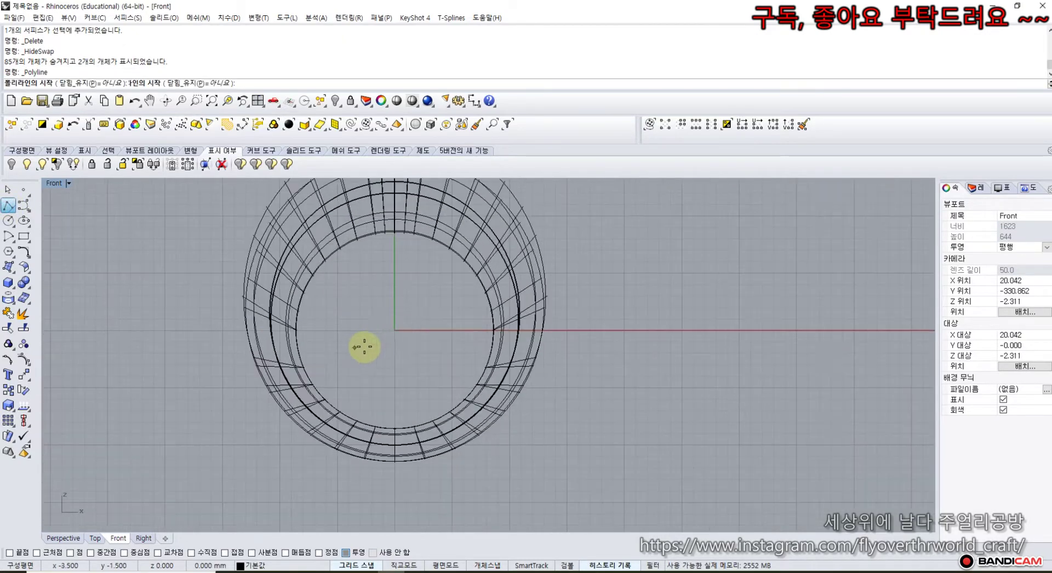
{"action": "left_click", "coordinate": [394, 332]}
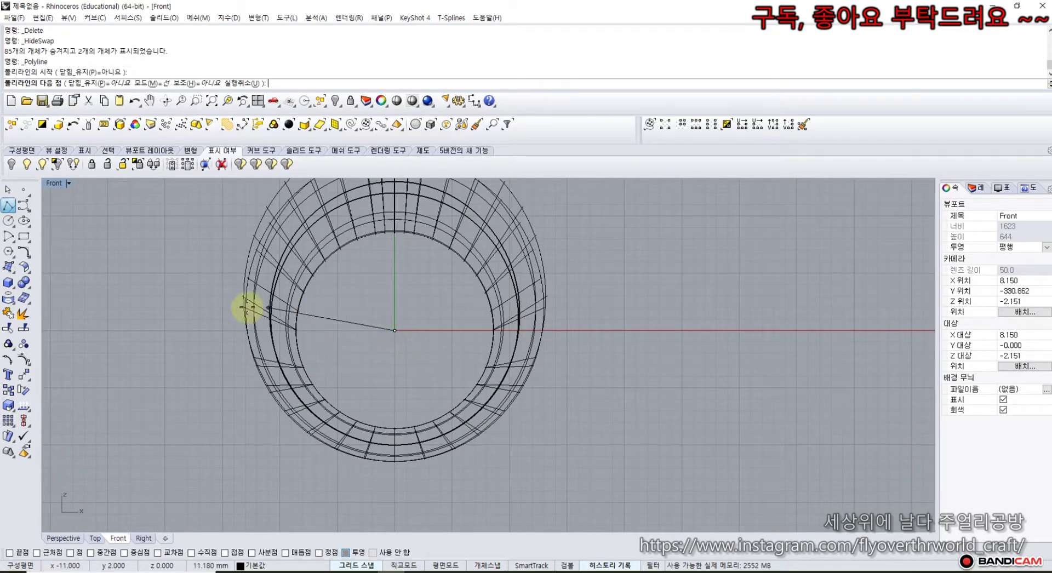
{"action": "left_click", "coordinate": [204, 300]}
{"action": "right_click", "coordinate": [205, 301]}
Mirror the sloping line about the vertical axis to create a matching line on the other side of the ring.
{"action": "left_click", "coordinate": [209, 303]}
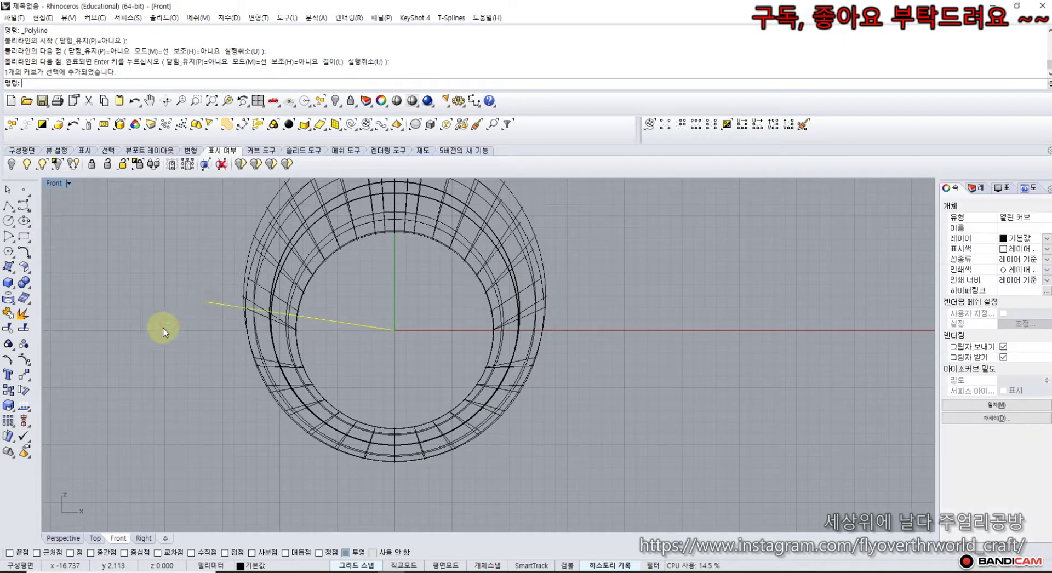
{"action": "left_click", "coordinate": [26, 385]}
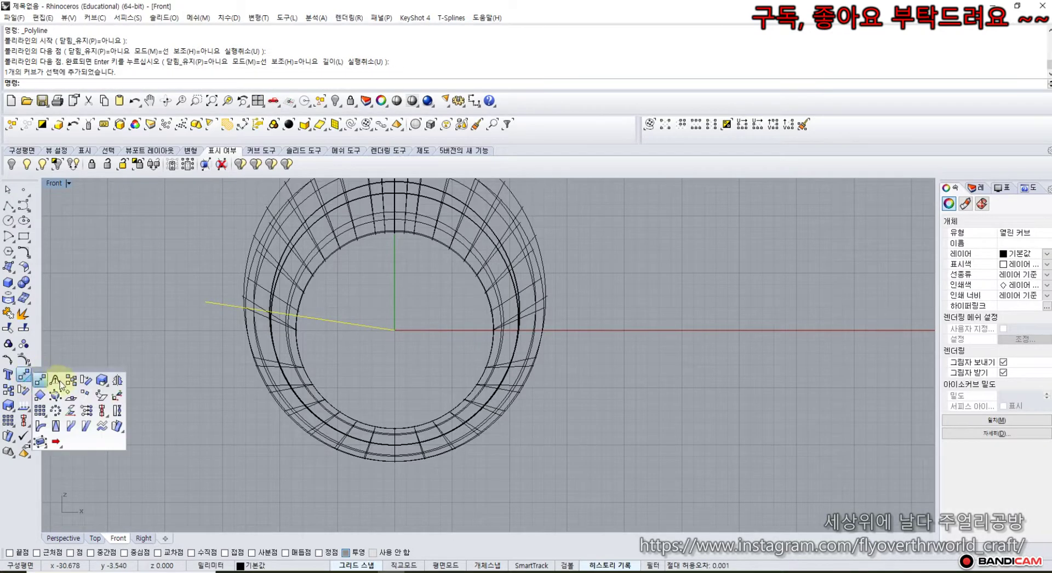
{"action": "left_click", "coordinate": [115, 379]}
{"action": "left_click", "coordinate": [395, 290]}
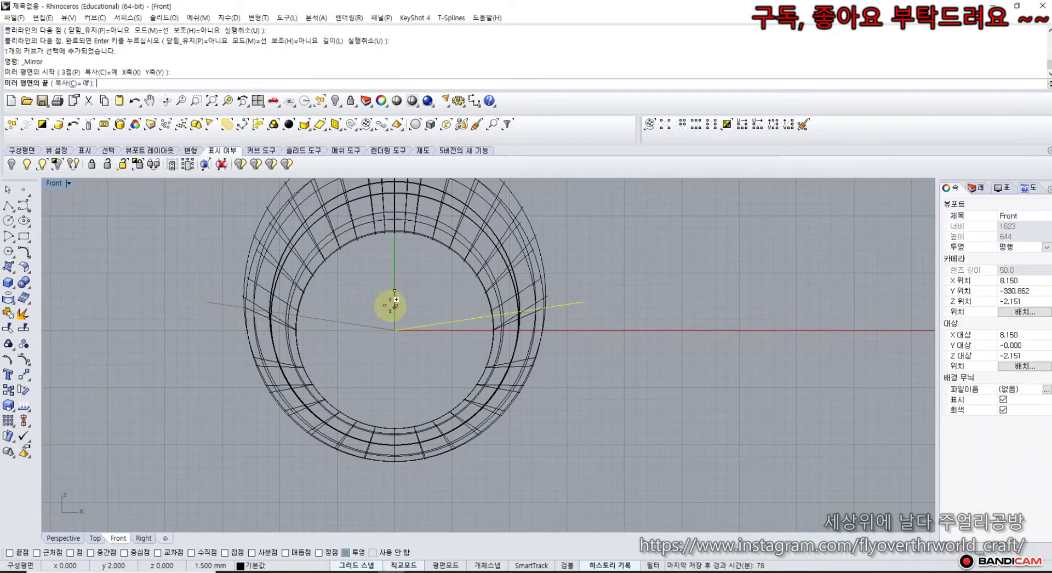
{"action": "left_click", "coordinate": [392, 305]}
{"action": "left_click", "coordinate": [603, 240]}
Trim away the upper parts of both ring surfaces above the two sloping lines, keeping the lower half.
{"action": "left_click_drag", "start_coordinate": [614, 238], "coordinate": [195, 336]}
{"action": "left_click", "coordinate": [10, 329]}
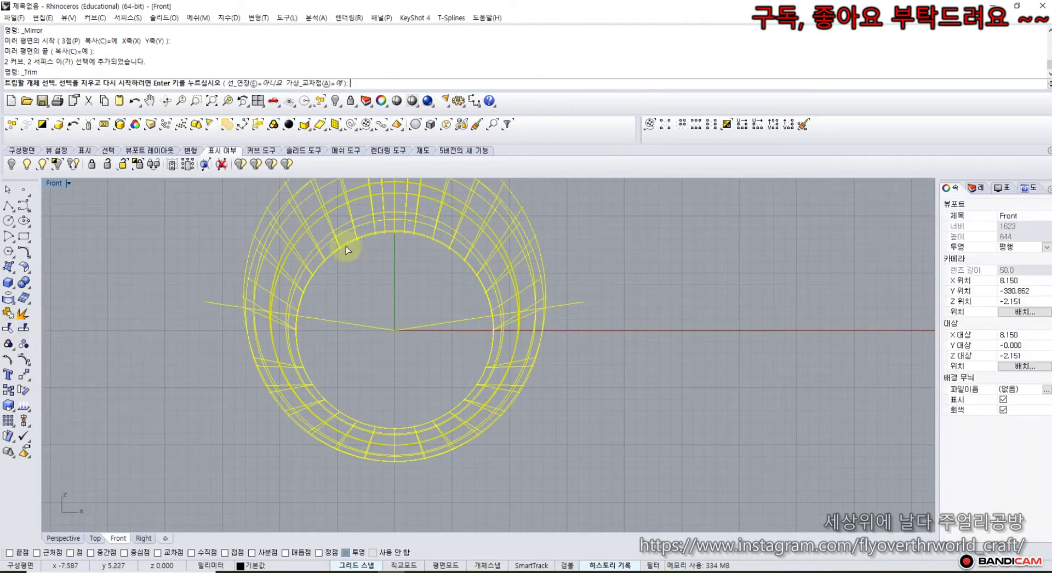
{"action": "left_click", "coordinate": [373, 221]}
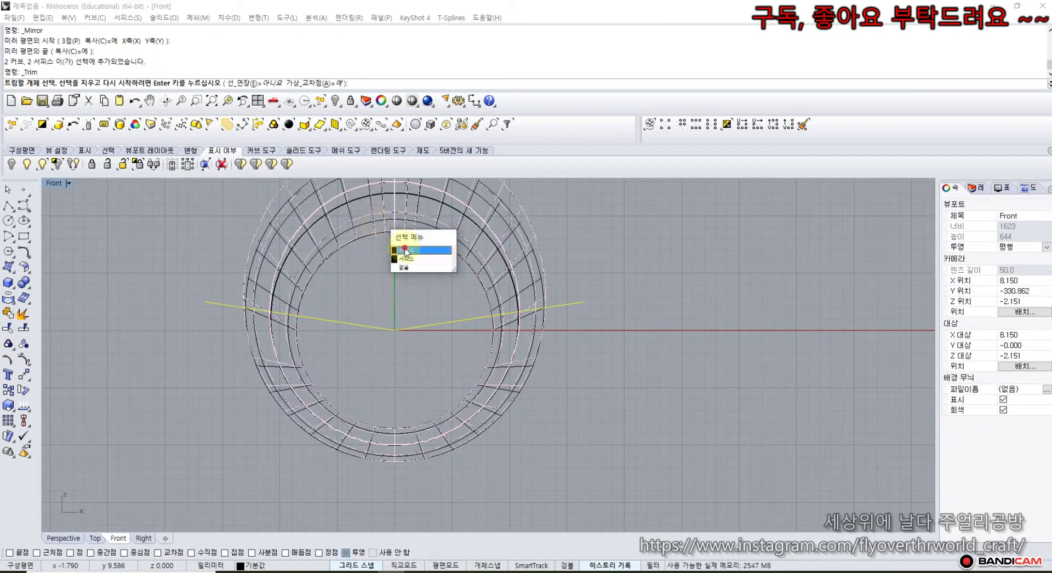
{"action": "left_click", "coordinate": [380, 219]}
{"action": "left_click", "coordinate": [378, 220]}
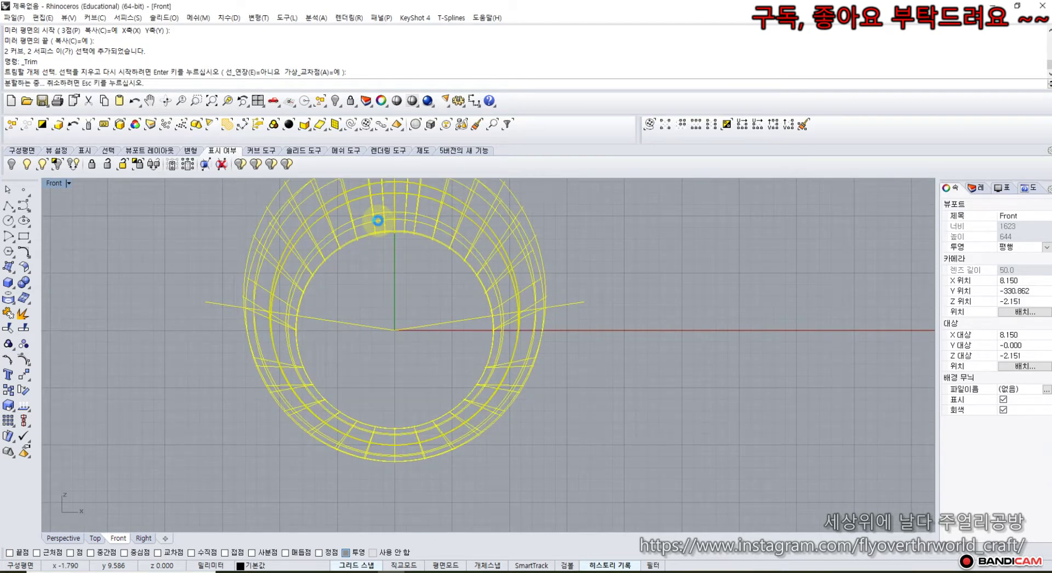
{"action": "left_click", "coordinate": [378, 220]}
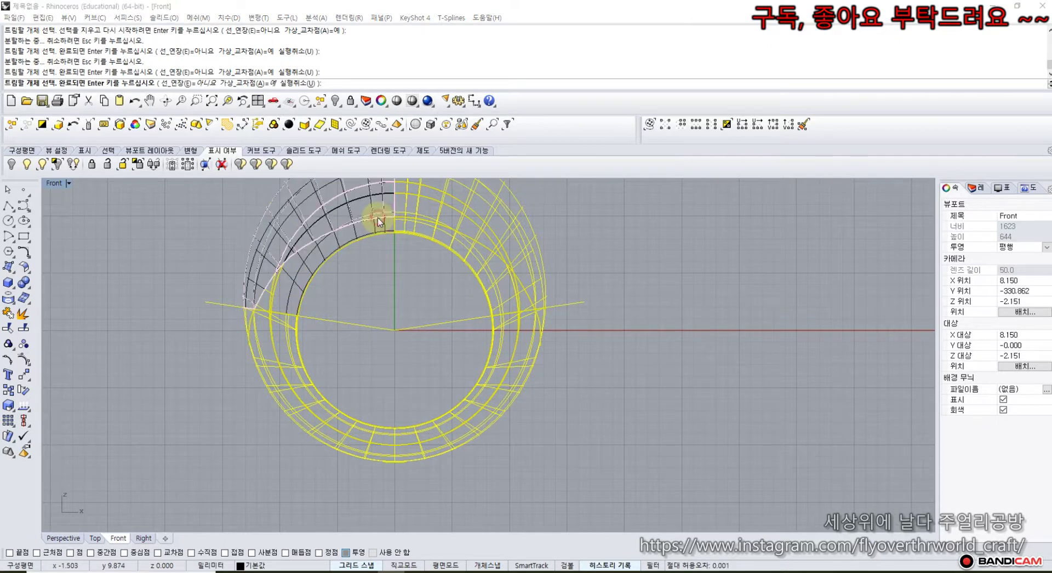
{"action": "left_click", "coordinate": [410, 224]}
{"action": "left_click", "coordinate": [415, 247]}
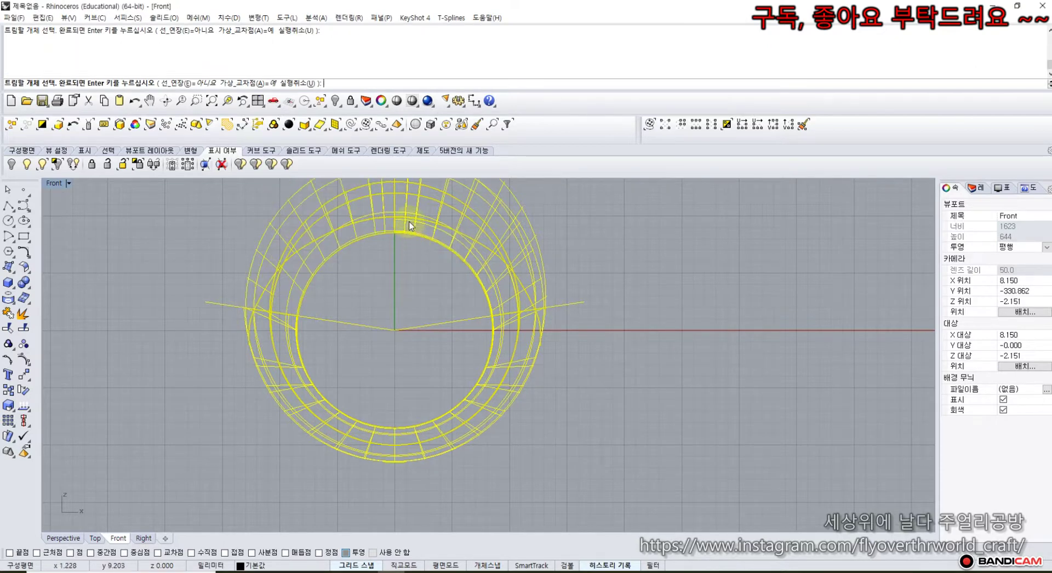
{"action": "left_click", "coordinate": [441, 223]}
{"action": "left_click", "coordinate": [442, 247]}
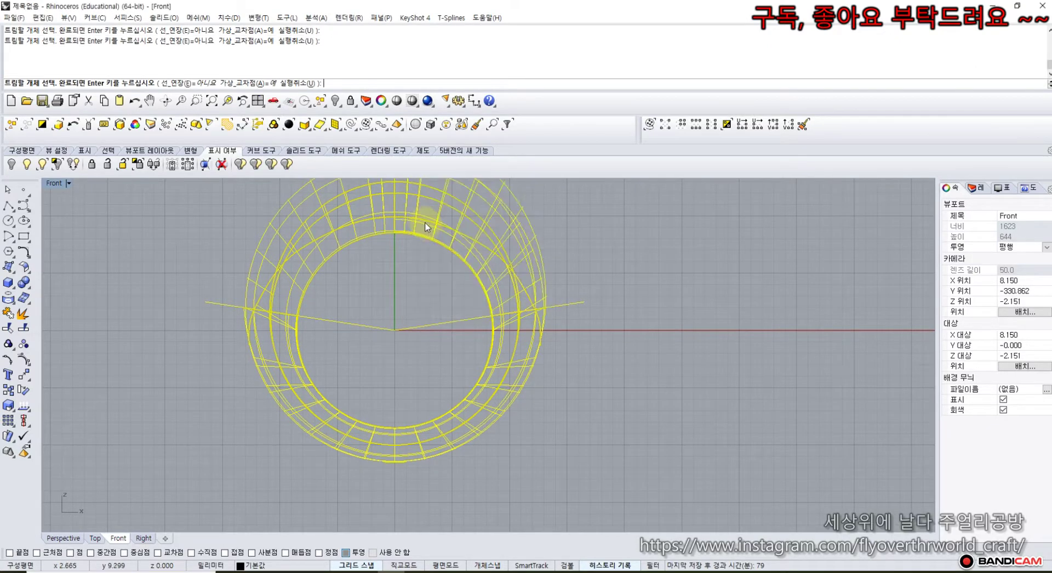
{"action": "left_click", "coordinate": [437, 232]}
{"action": "left_click", "coordinate": [459, 251]}
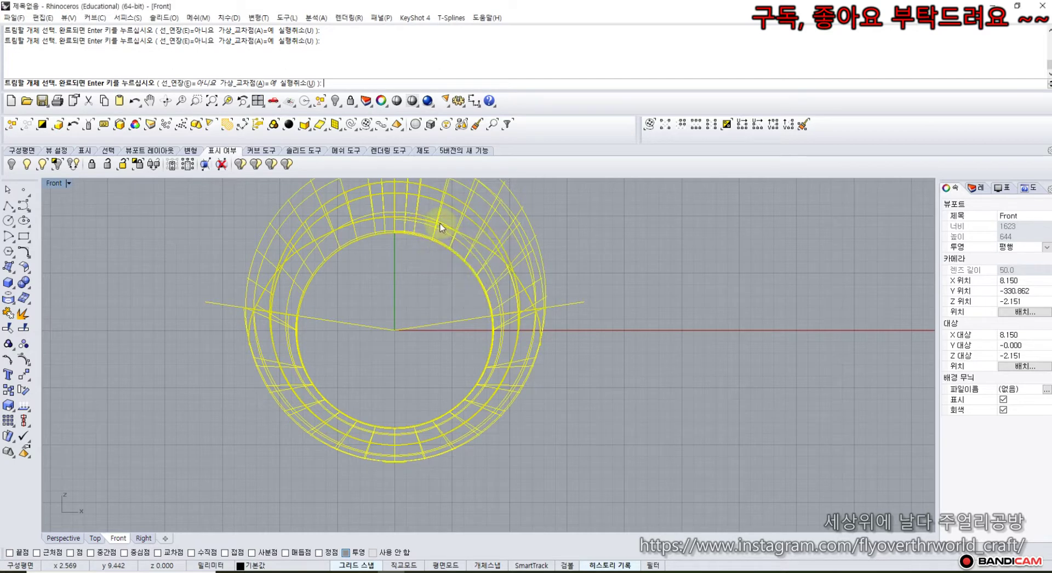
{"action": "left_click", "coordinate": [456, 232]}
{"action": "left_click", "coordinate": [476, 251]}
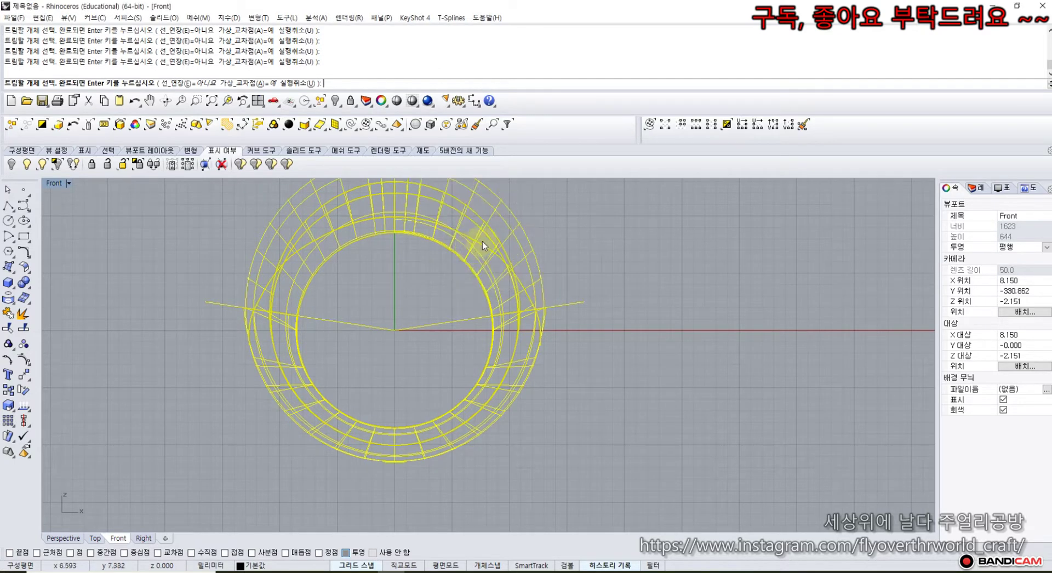
{"action": "left_click", "coordinate": [557, 212]}
{"action": "left_click_drag", "start_coordinate": [230, 262], "coordinate": [249, 289]}
{"action": "left_click_drag", "start_coordinate": [535, 253], "coordinate": [509, 284]}
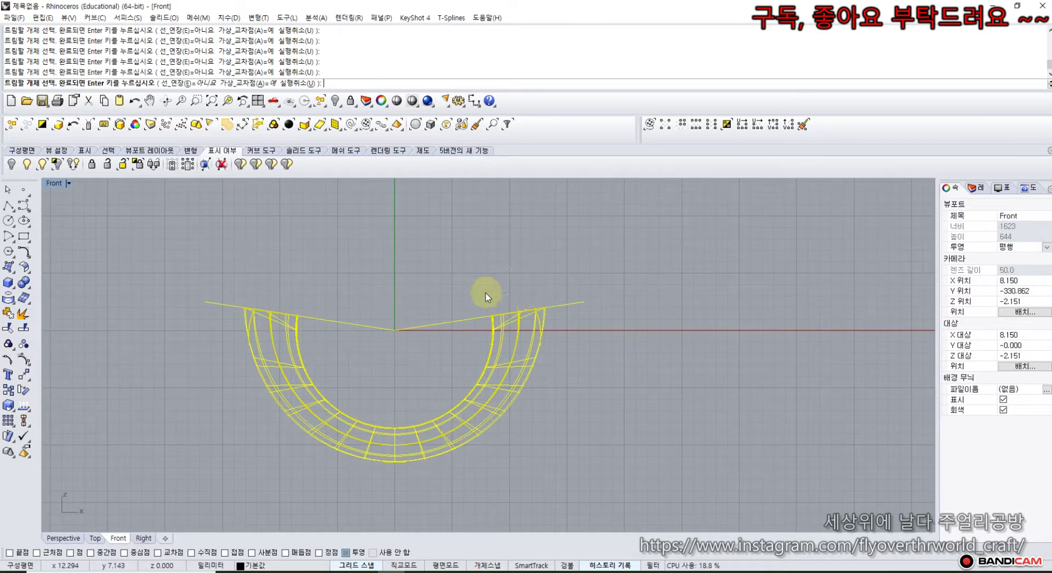
Join the two sloping lines and cap the open ends of both trimmed ring surfaces.
{"action": "left_click", "coordinate": [7, 314]}
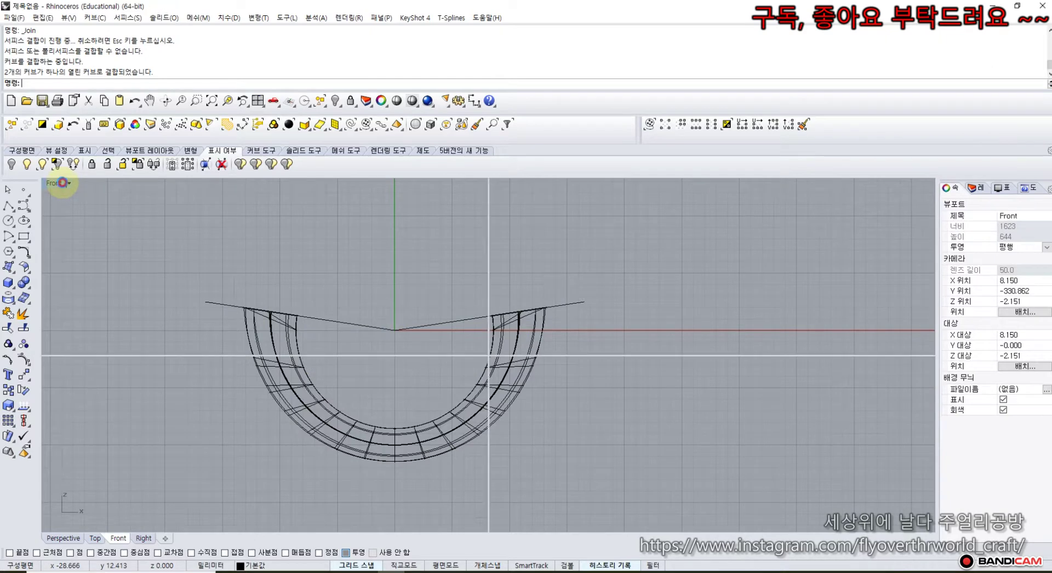
{"action": "double_click", "coordinate": [65, 187]}
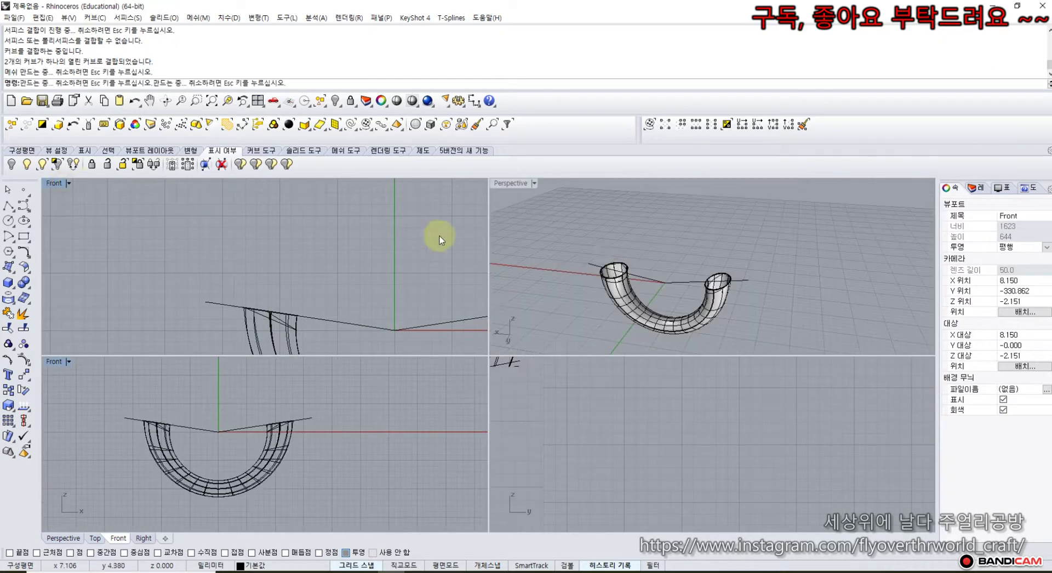
{"action": "left_click", "coordinate": [636, 280]}
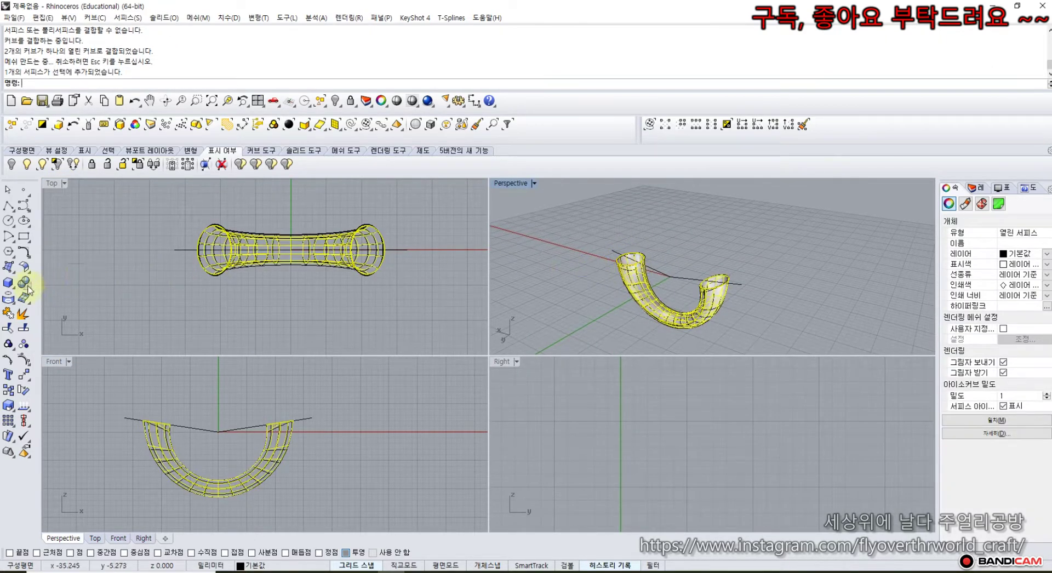
{"action": "left_click_drag", "start_coordinate": [164, 205], "coordinate": [422, 301]}
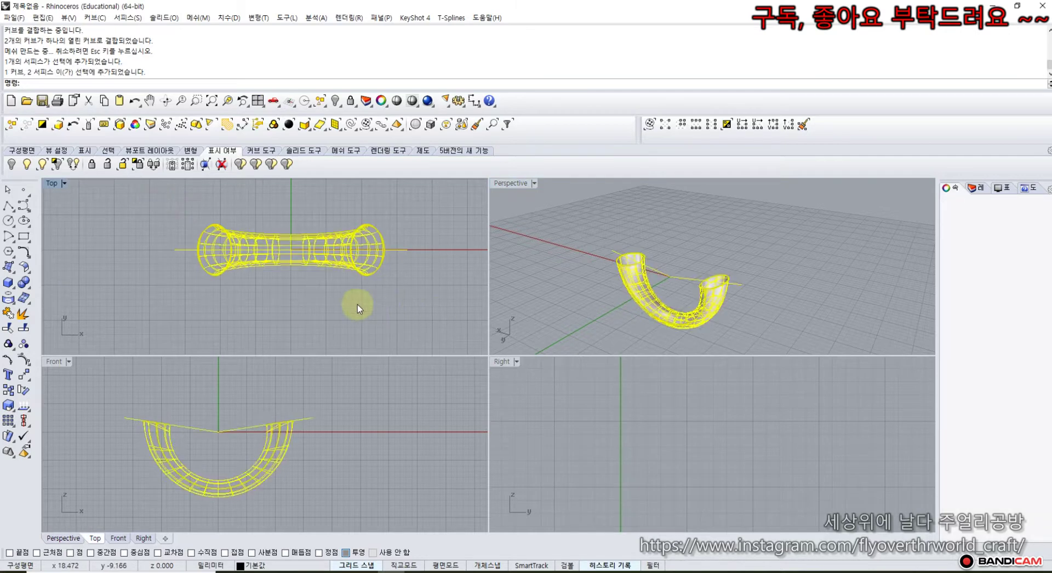
{"action": "left_click", "coordinate": [31, 287]}
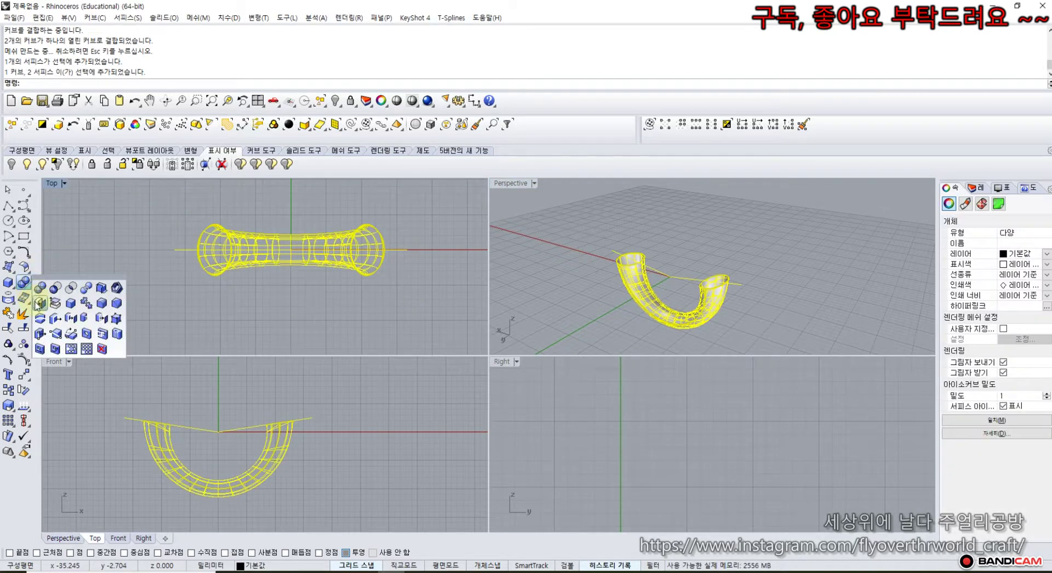
{"action": "left_click", "coordinate": [40, 303]}
{"action": "left_click", "coordinate": [571, 294]}
Examine the capped ends of both half-ring solids up close from several angles, selecting each solid to tell them apart.
{"action": "right_click_drag", "start_coordinate": [603, 277], "coordinate": [580, 253]}
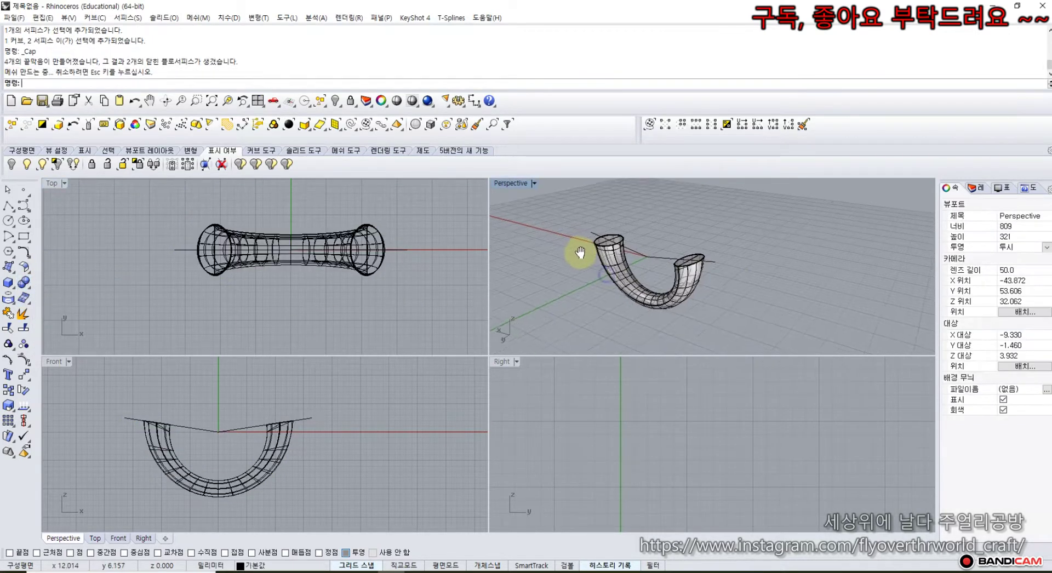
{"action": "scroll", "coordinate": [582, 254], "scroll_direction": "up", "scroll_amount": 6}
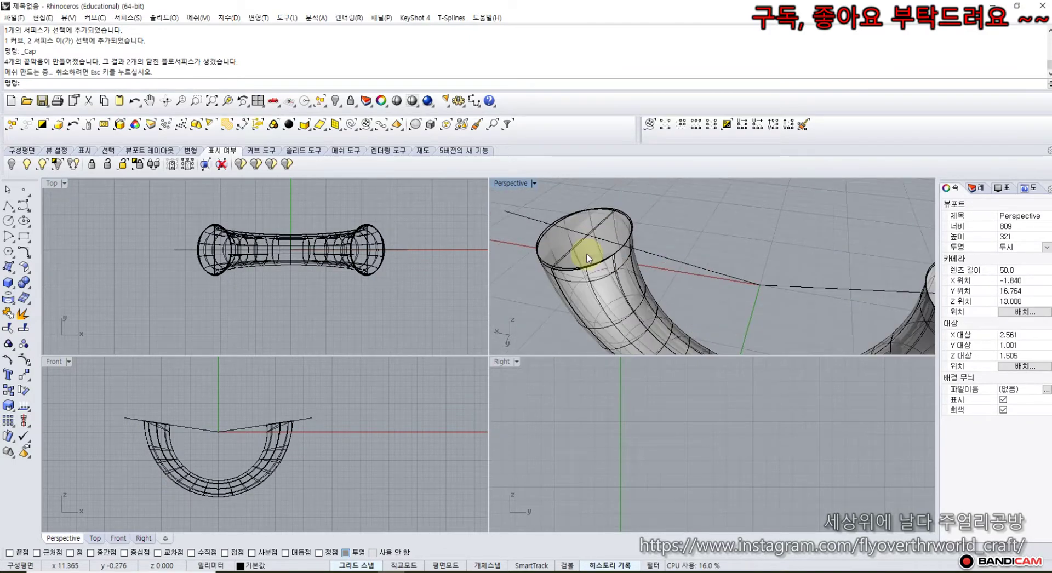
{"action": "scroll", "coordinate": [582, 255], "scroll_direction": "up", "scroll_amount": 3}
{"action": "scroll", "coordinate": [581, 256], "scroll_direction": "down", "scroll_amount": 3}
{"action": "scroll", "coordinate": [602, 269], "scroll_direction": "up", "scroll_amount": 3}
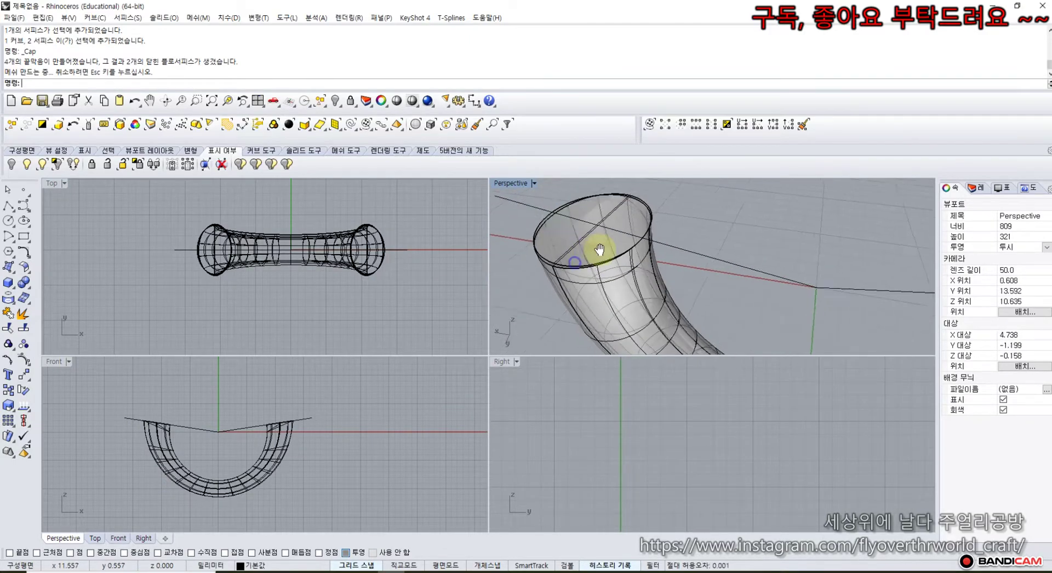
{"action": "right_click_drag", "start_coordinate": [613, 274], "coordinate": [693, 253]}
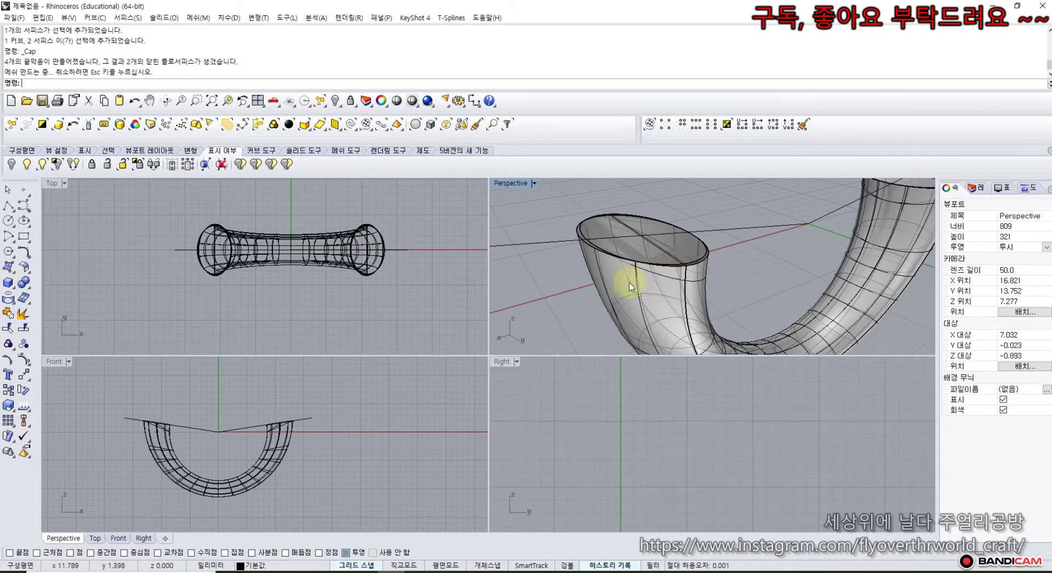
{"action": "left_click", "coordinate": [612, 284]}
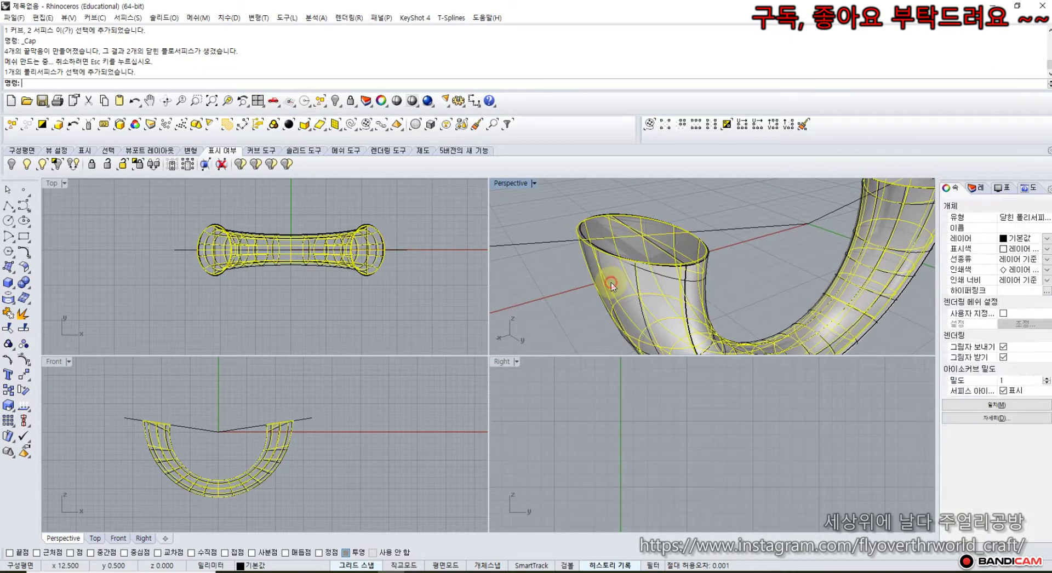
{"action": "left_click", "coordinate": [562, 268]}
{"action": "scroll", "coordinate": [561, 268], "scroll_direction": "down", "scroll_amount": 3}
{"action": "right_click_drag", "start_coordinate": [561, 268], "coordinate": [712, 282], "text": "shift"}
{"action": "scroll", "coordinate": [789, 293], "scroll_direction": "up", "scroll_amount": 3}
{"action": "left_click", "coordinate": [789, 293]}
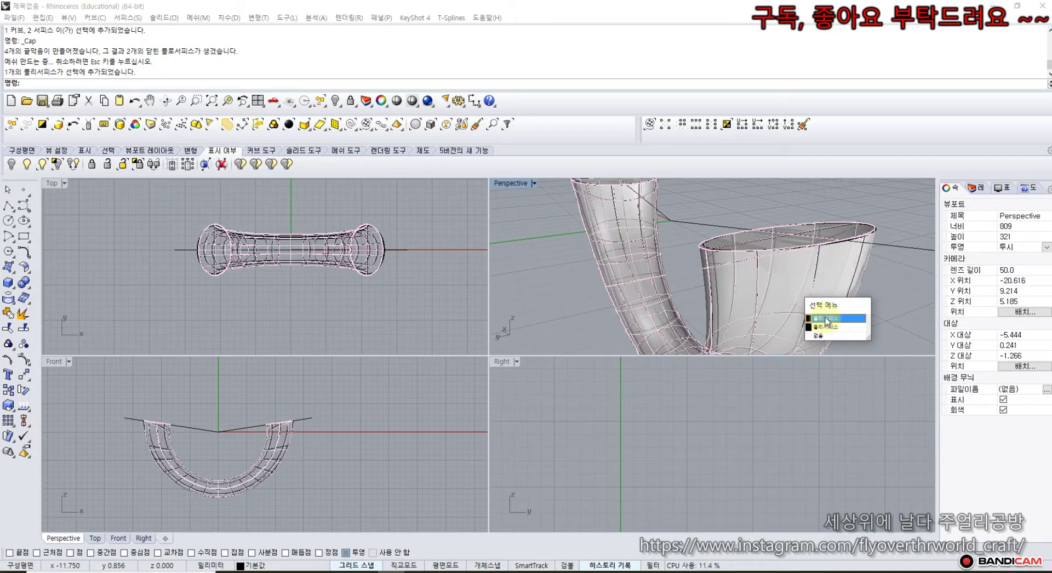
{"action": "left_click", "coordinate": [826, 318]}
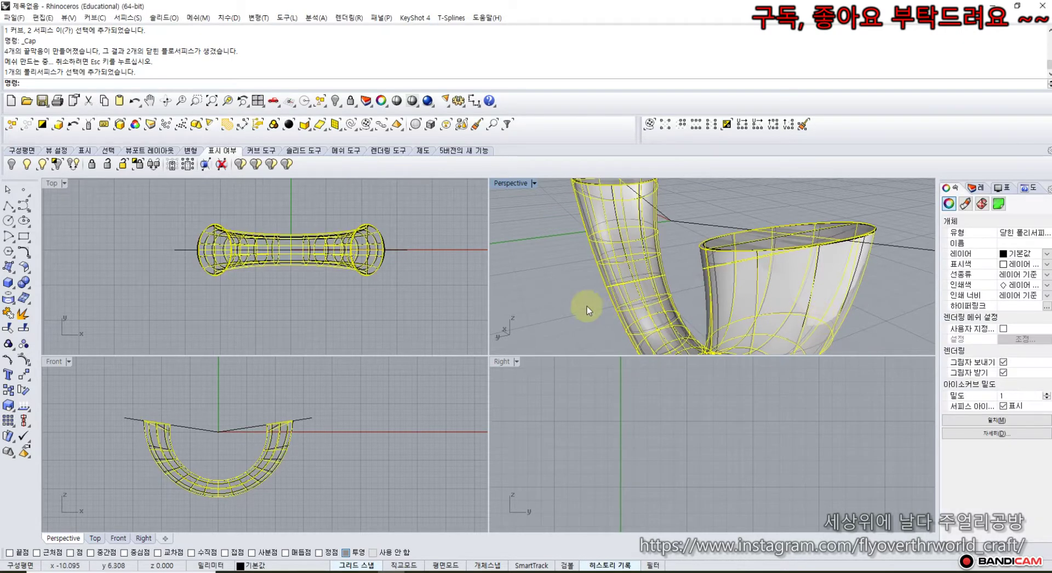
Undo the capping, the joining and the trimming of the ring surfaces.
{"action": "left_click", "coordinate": [232, 402]}
{"action": "key", "text": "ctrl+z"}
{"action": "key", "text": "ctrl+z"}
{"action": "key", "text": "ctrl+z"}
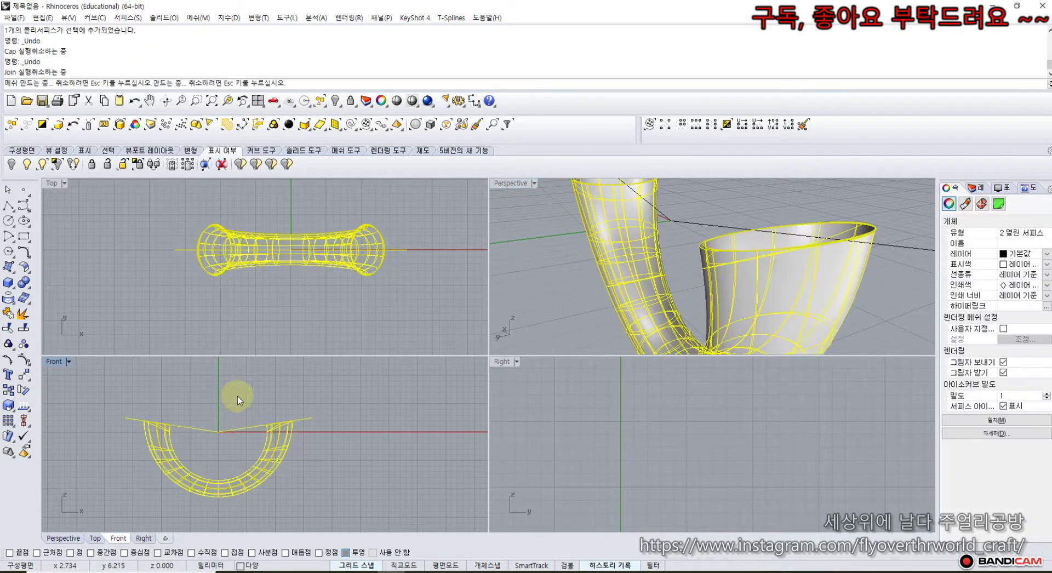
{"action": "left_click", "coordinate": [574, 280]}
{"action": "right_click_drag", "start_coordinate": [574, 279], "coordinate": [619, 291]}
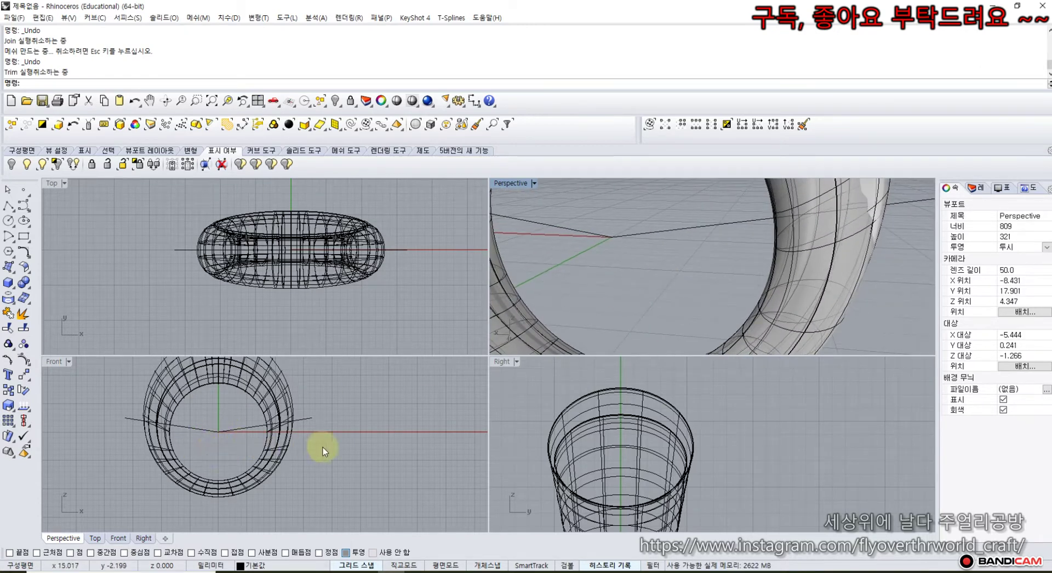
Delete the smaller of the two nested ring surfaces, keeping only the outer one.
{"action": "left_click", "coordinate": [225, 380]}
{"action": "left_click", "coordinate": [272, 413]}
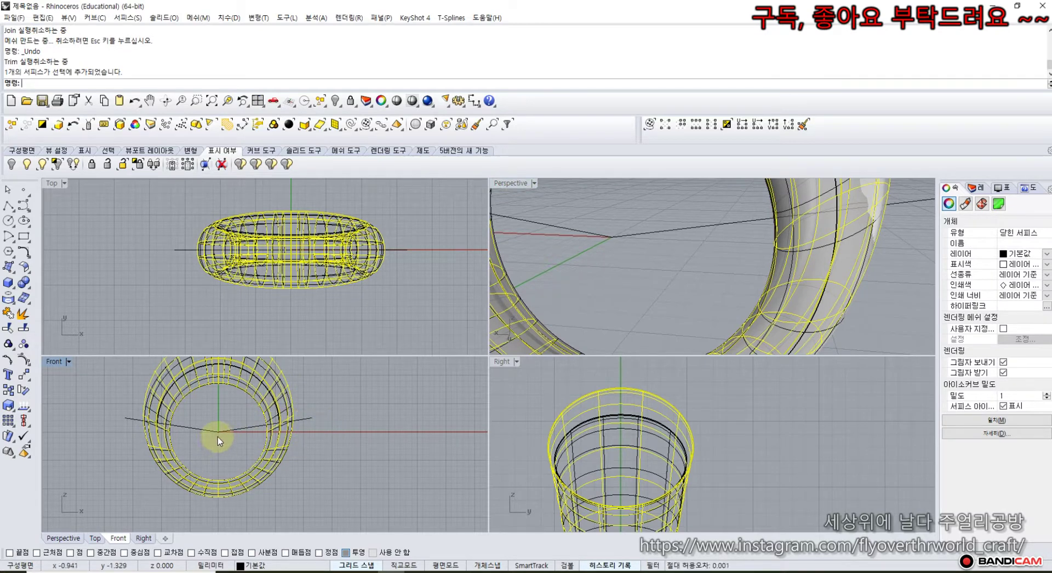
{"action": "left_click", "coordinate": [281, 394]}
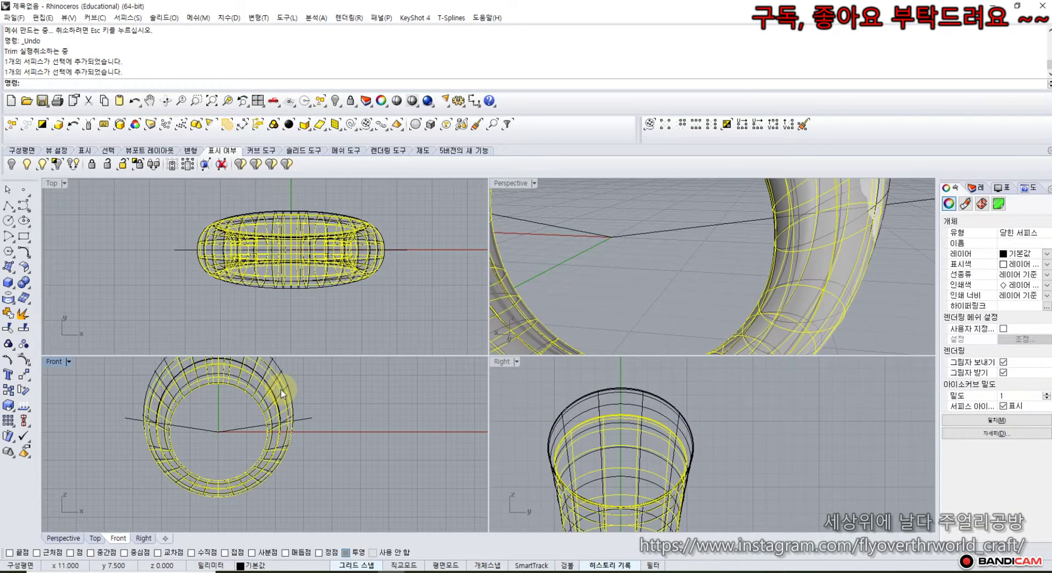
{"action": "key", "text": "Delete"}
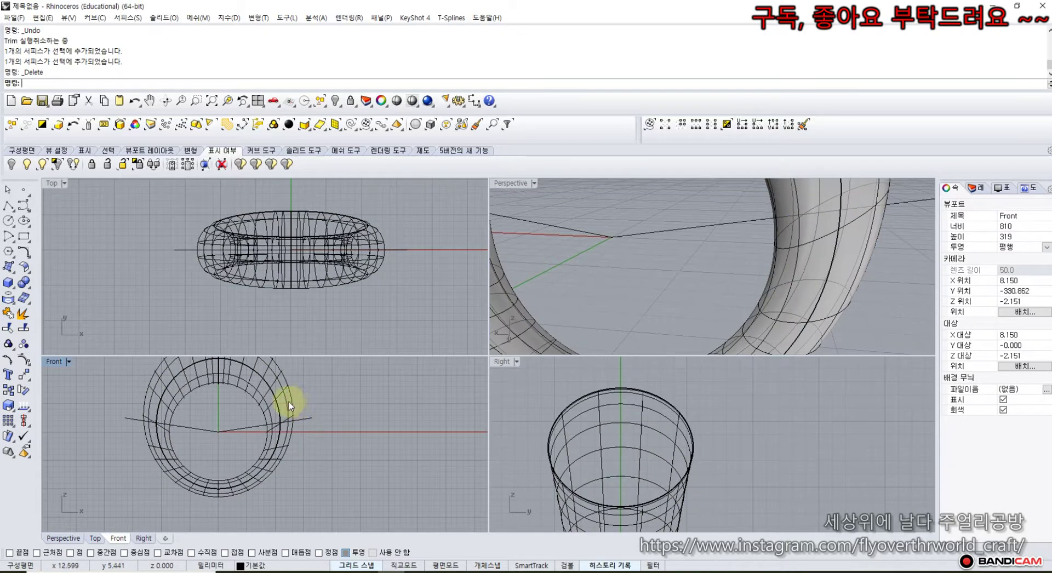
Split the remaining ring surface with the two sloping lines as cutting objects in the Front view.
{"action": "left_click", "coordinate": [288, 403]}
{"action": "left_click_drag", "start_coordinate": [230, 437], "coordinate": [203, 426]}
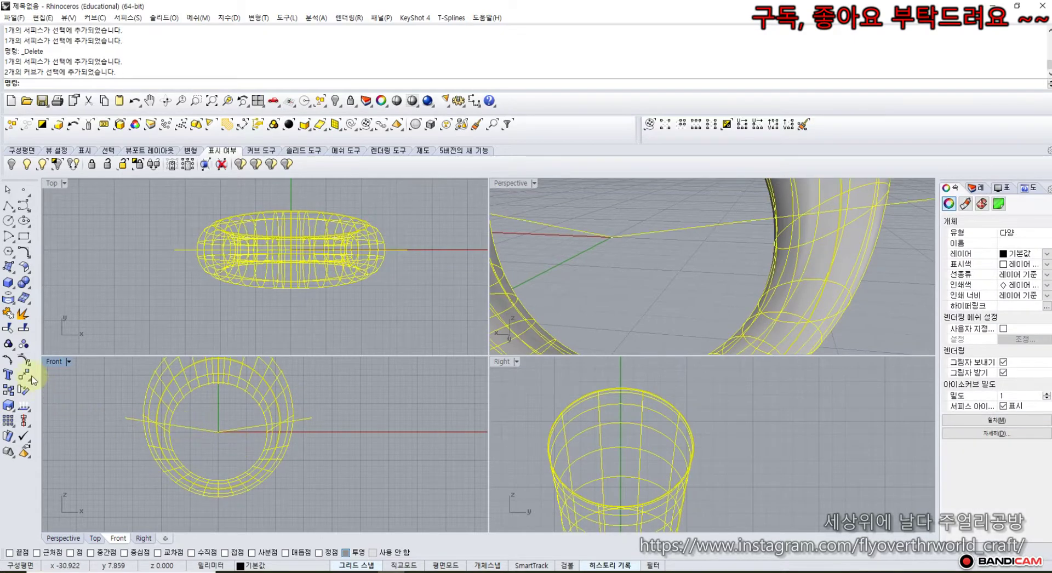
{"action": "left_click", "coordinate": [83, 376]}
{"action": "left_click", "coordinate": [159, 392]}
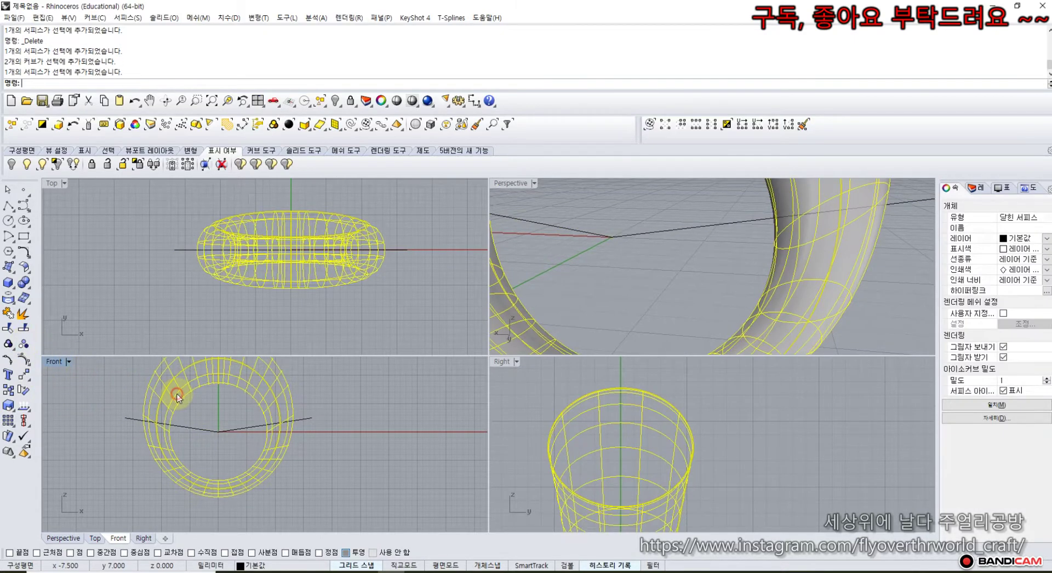
{"action": "left_click", "coordinate": [24, 329]}
{"action": "left_click", "coordinate": [187, 428]}
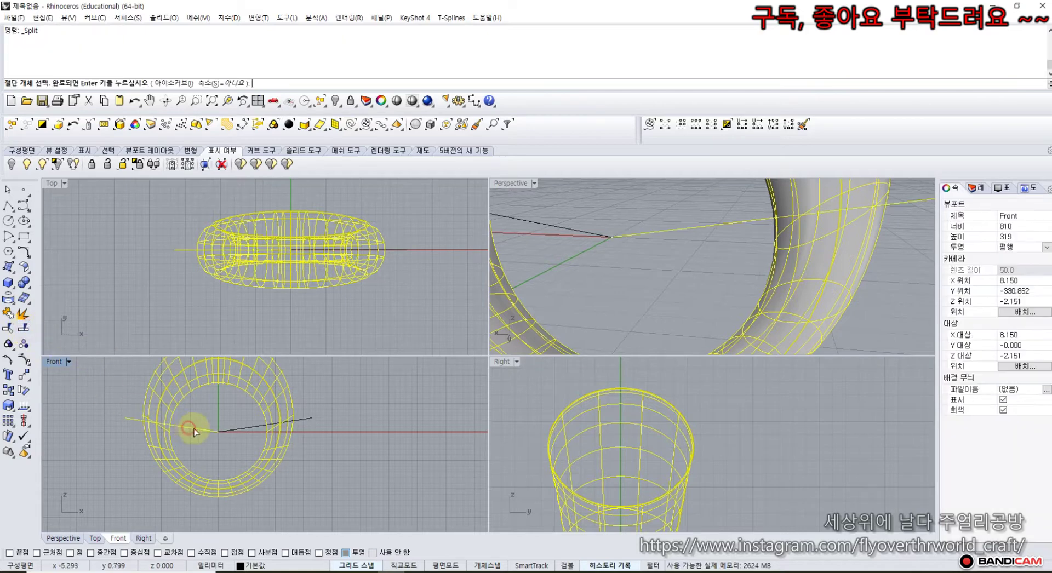
{"action": "left_click", "coordinate": [232, 431]}
{"action": "right_click", "coordinate": [320, 386]}
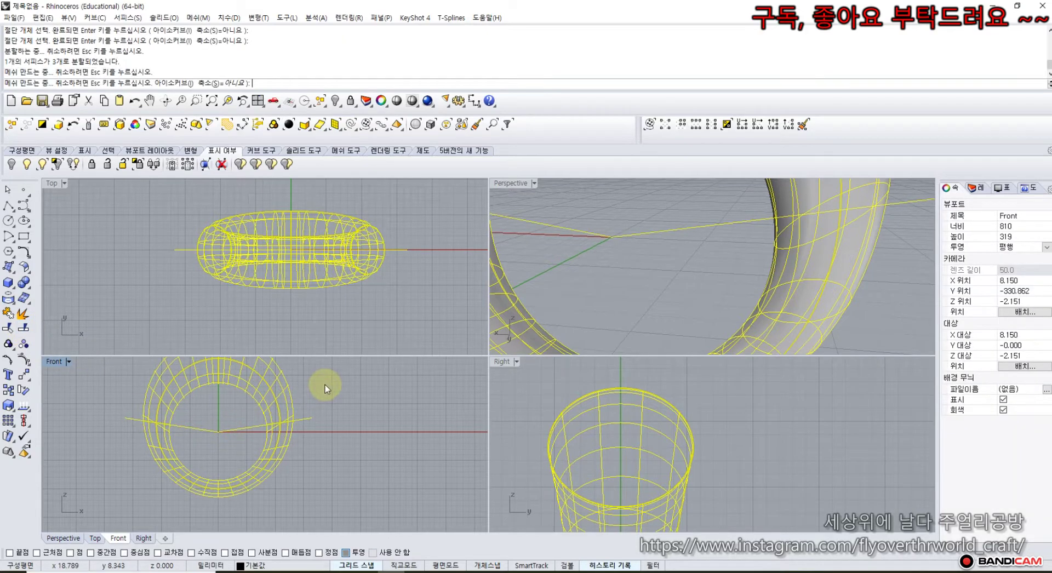
Delete the split ring pieces above the sloping lines, keeping the lower half.
{"action": "left_click", "coordinate": [315, 380]}
{"action": "left_click_drag", "start_coordinate": [141, 394], "coordinate": [140, 390]}
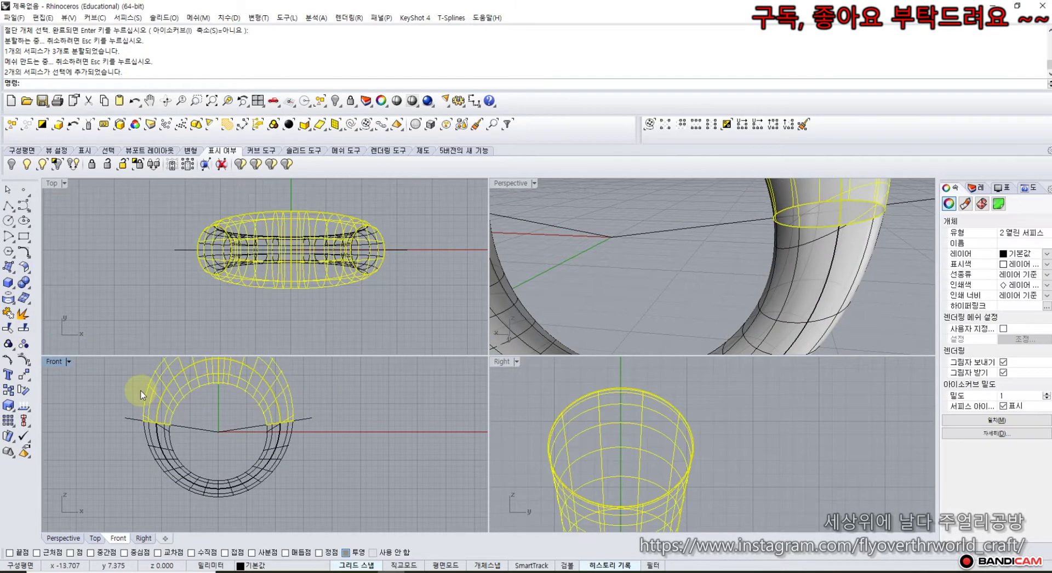
{"action": "key", "text": "Delete"}
Cap both open ends of the lower half-ring surface to make it a closed solid.
{"action": "left_click", "coordinate": [822, 285]}
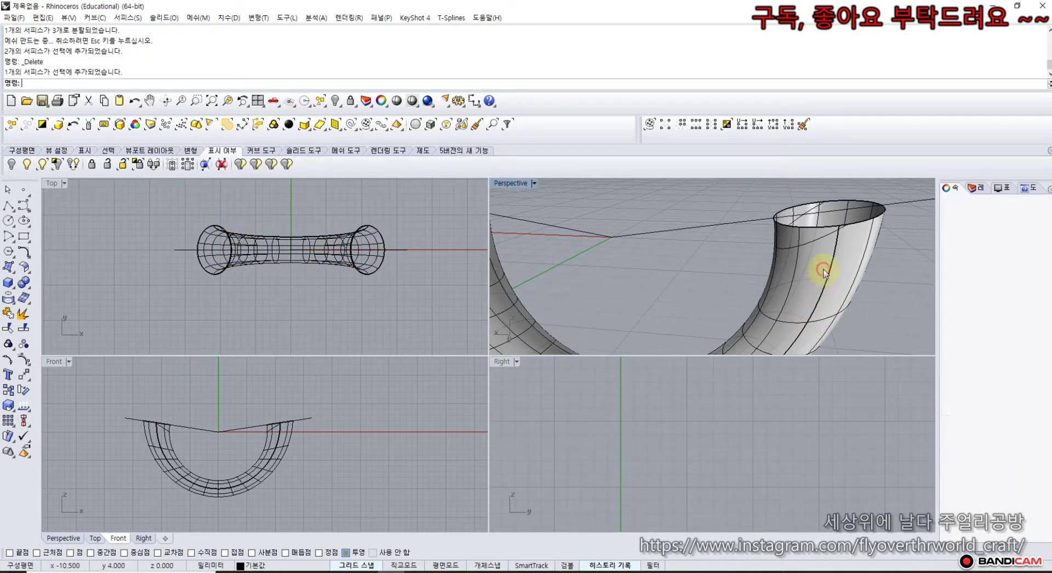
{"action": "left_click", "coordinate": [30, 289]}
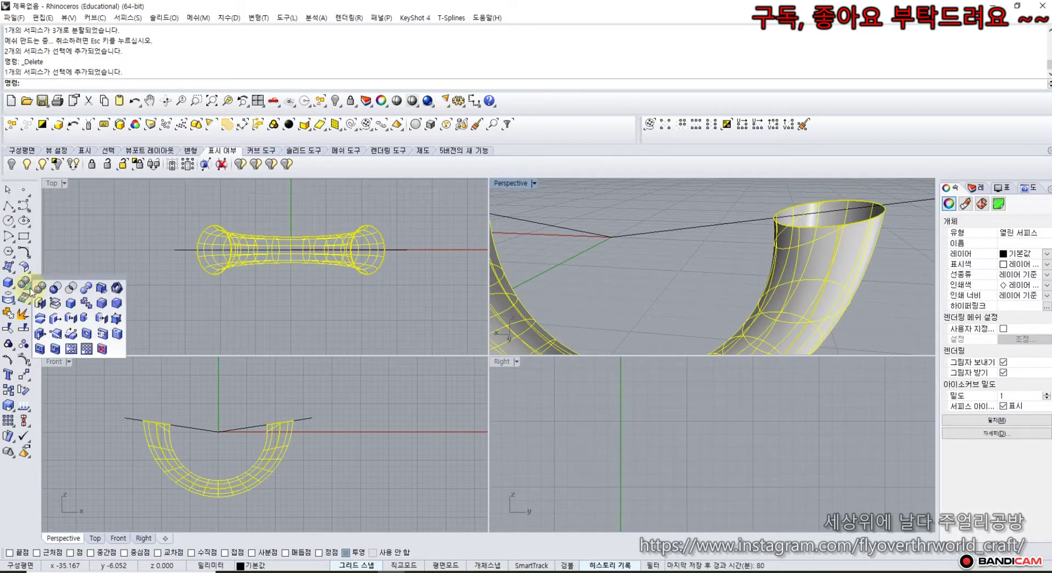
{"action": "left_click", "coordinate": [40, 303]}
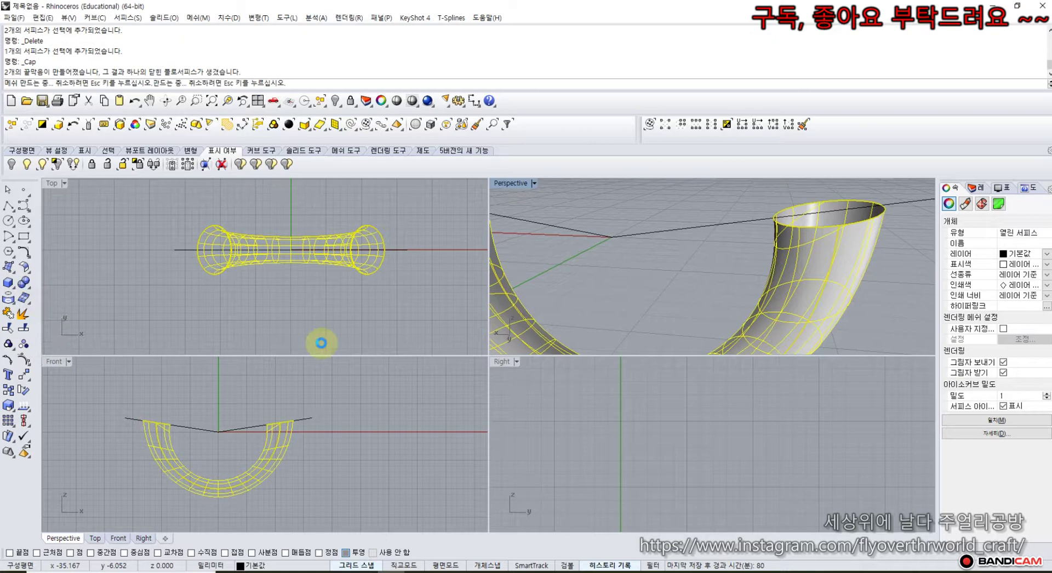
{"action": "left_click", "coordinate": [665, 307]}
{"action": "mouse_move", "coordinate": [666, 307]}
{"action": "right_mouse_down"}
{"action": "mouse_move", "coordinate": [652, 305]}
{"action": "mouse_move", "coordinate": [677, 315]}
{"action": "right_mouse_up"}
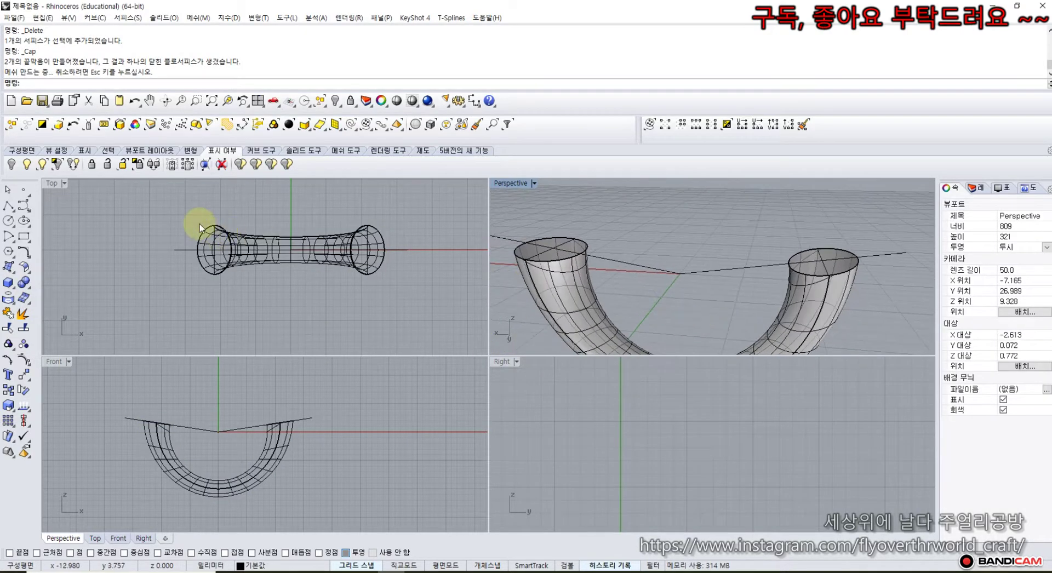
Swap hidden and visible objects to bring back the pipe lattice, and examine its outer pipes up close.
{"action": "left_click", "coordinate": [73, 165]}
{"action": "scroll", "coordinate": [563, 262], "scroll_direction": "up", "scroll_amount": 5}
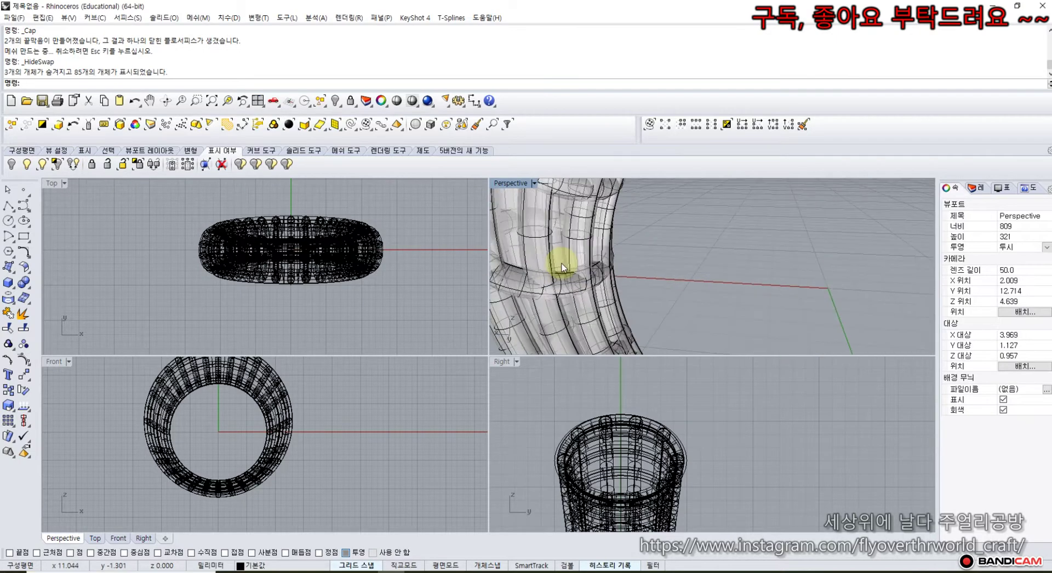
{"action": "scroll", "coordinate": [269, 386], "scroll_direction": "up", "scroll_amount": 5}
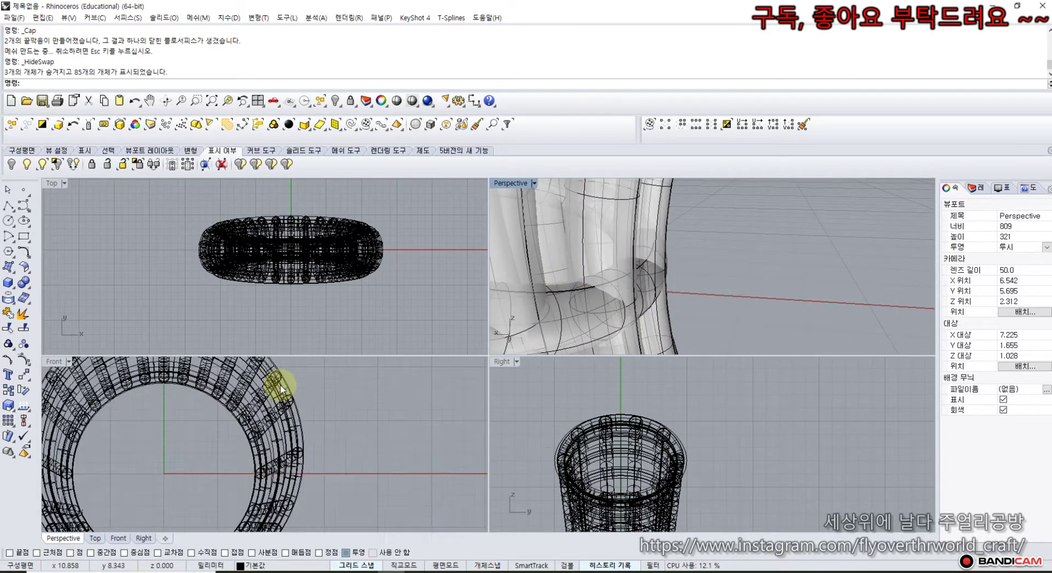
{"action": "left_click", "coordinate": [314, 389]}
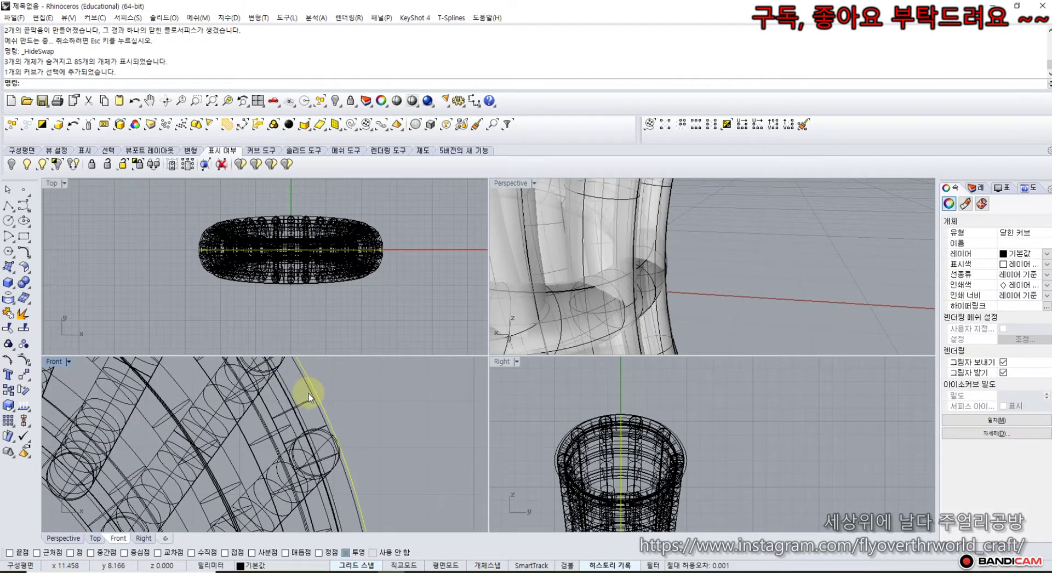
{"action": "left_click", "coordinate": [303, 401]}
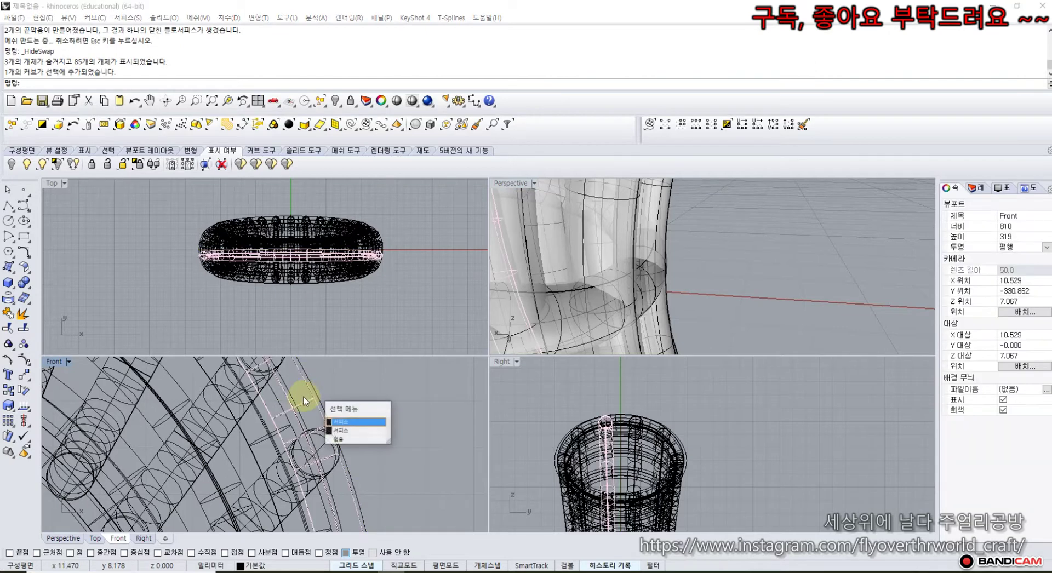
{"action": "left_click", "coordinate": [338, 433]}
{"action": "scroll", "coordinate": [731, 275], "scroll_direction": "down", "scroll_amount": 5}
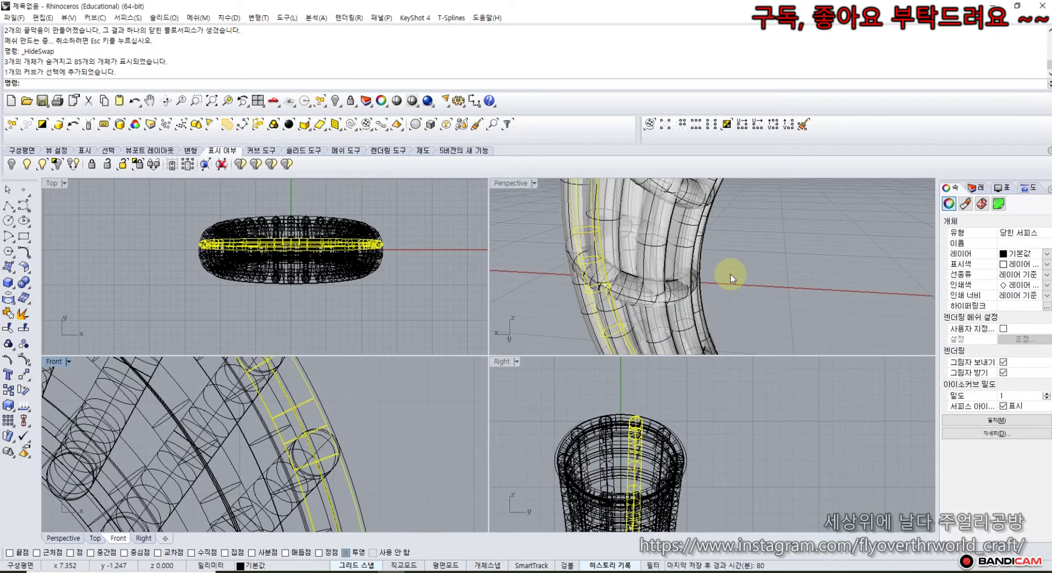
{"action": "left_click", "coordinate": [343, 398]}
{"action": "scroll", "coordinate": [787, 251], "scroll_direction": "down", "scroll_amount": 3}
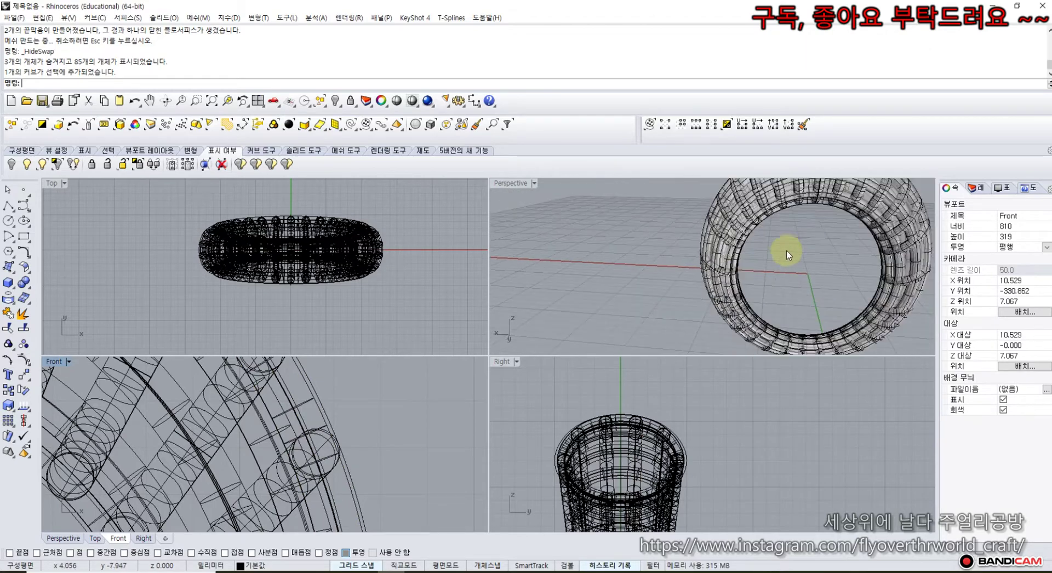
{"action": "scroll", "coordinate": [664, 242], "scroll_direction": "down", "scroll_amount": 2}
Maximize the Perspective view and delete the ring surface filling the gaps between the lattice pipes.
{"action": "left_click", "coordinate": [513, 185]}
{"action": "double_click", "coordinate": [512, 185]}
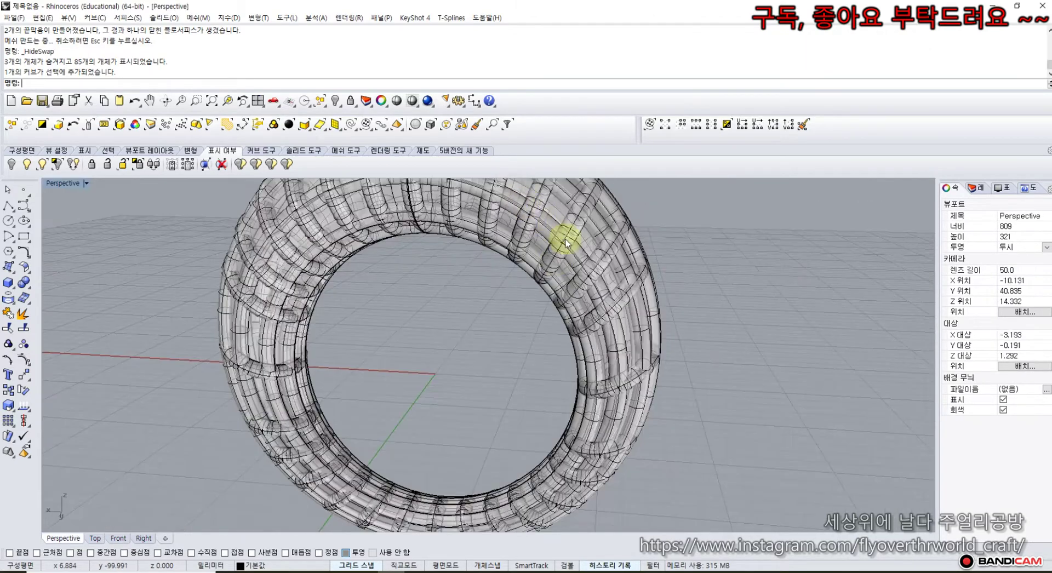
{"action": "scroll", "coordinate": [565, 239], "scroll_direction": "down", "scroll_amount": 3}
{"action": "right_click_drag", "start_coordinate": [516, 276], "coordinate": [484, 308]}
{"action": "scroll", "coordinate": [581, 266], "scroll_direction": "up", "scroll_amount": 5}
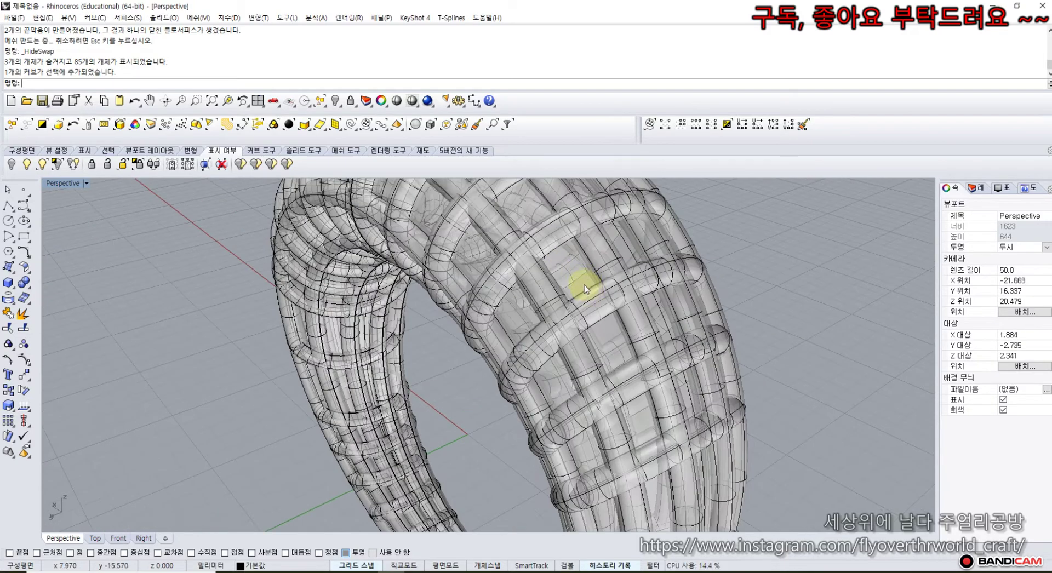
{"action": "left_click", "coordinate": [585, 288]}
{"action": "key", "text": "Delete"}
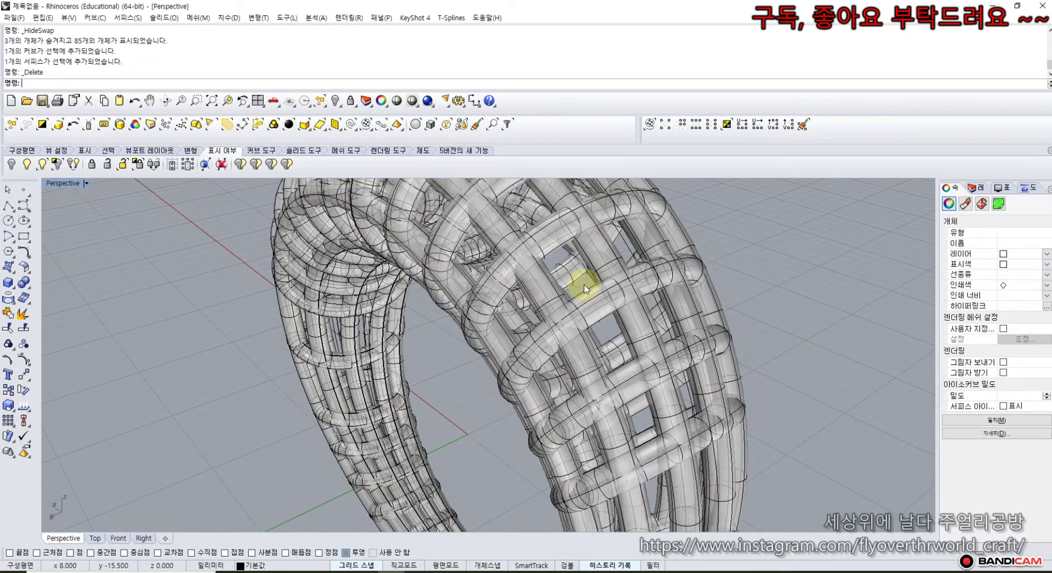
Try to Boolean-union the whole pipe lattice of the ring into one solid.
{"action": "scroll", "coordinate": [584, 287], "scroll_direction": "down", "scroll_amount": 5}
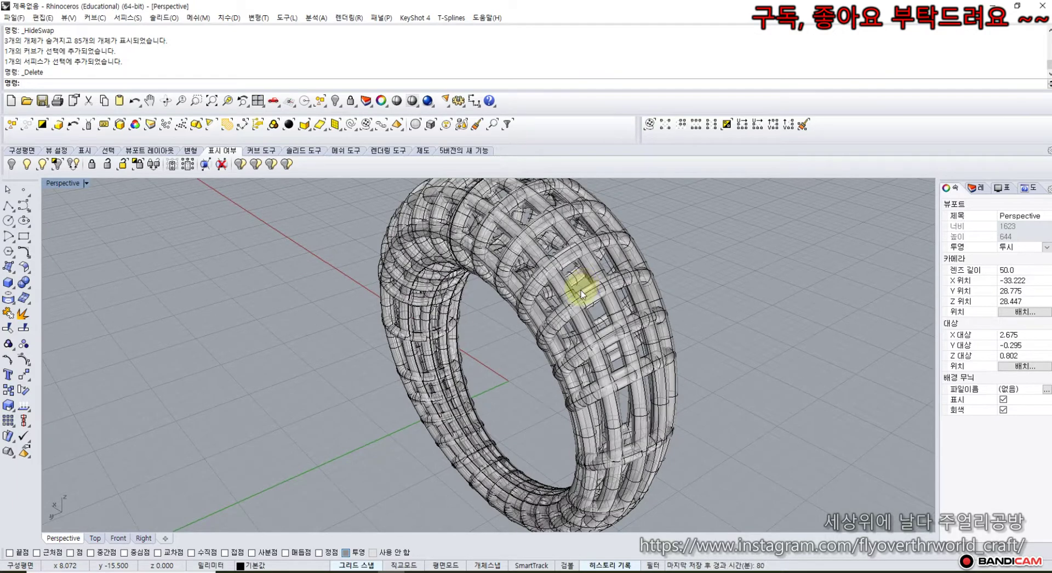
{"action": "scroll", "coordinate": [259, 281], "scroll_direction": "down", "scroll_amount": 6}
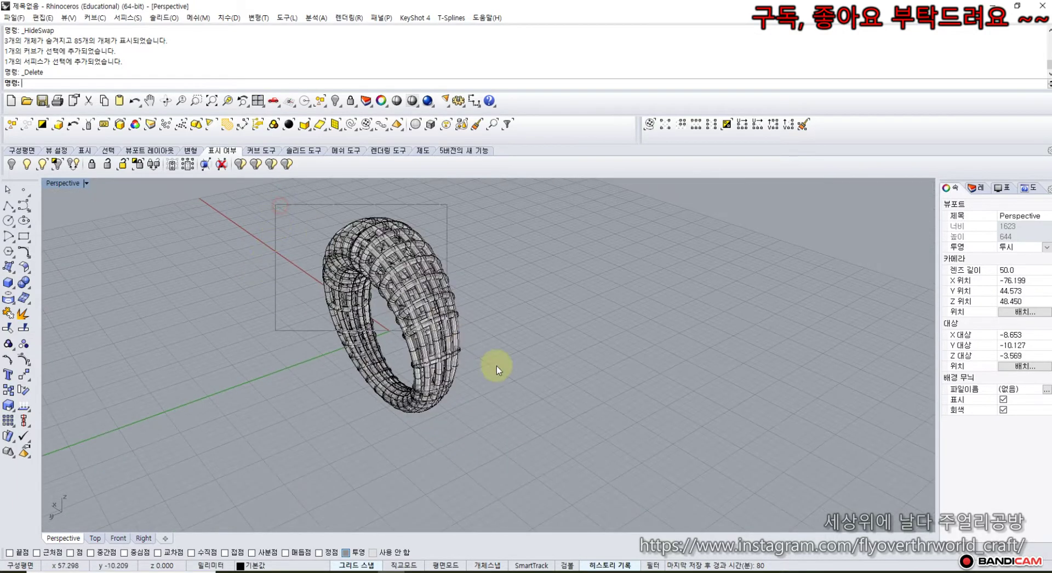
{"action": "left_click_drag", "start_coordinate": [496, 366], "coordinate": [554, 447]}
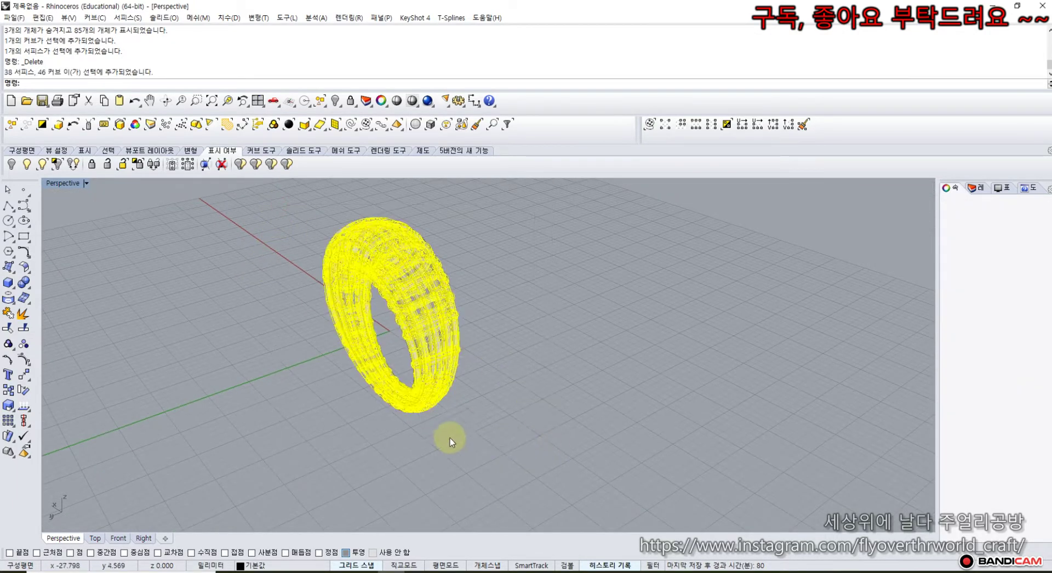
{"action": "left_click", "coordinate": [27, 284]}
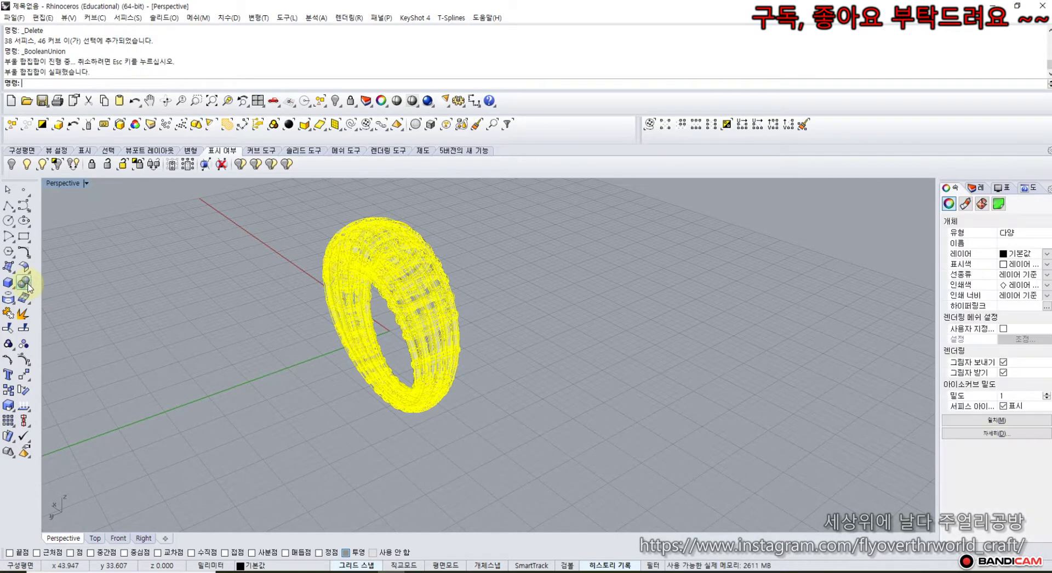
{"action": "left_click", "coordinate": [153, 259]}
{"action": "right_click_drag", "start_coordinate": [153, 258], "coordinate": [322, 253]}
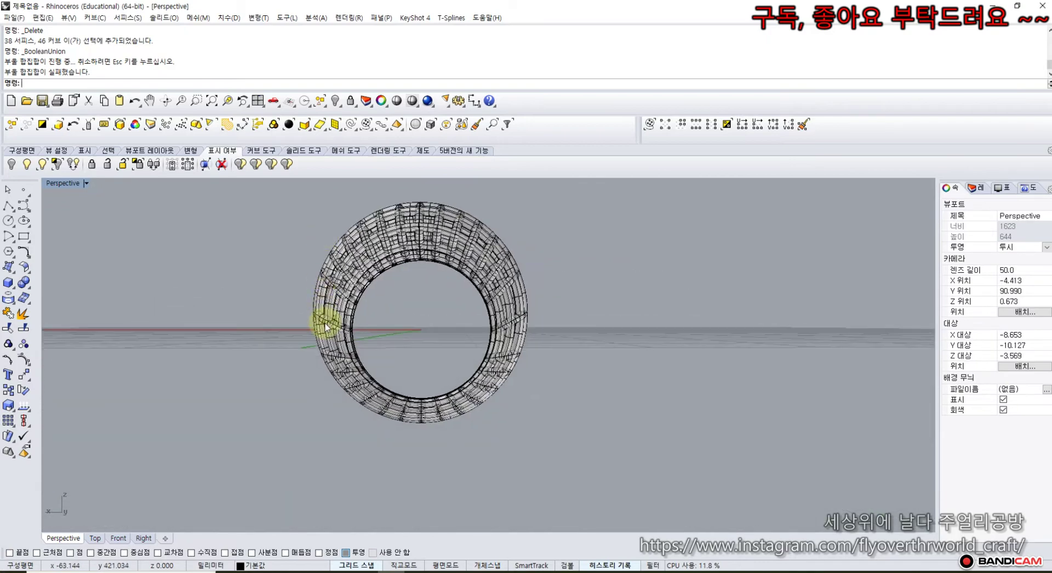
Delete the cross pipes in the ring's lower half and group all the remaining pipe lattice objects.
{"action": "left_click_drag", "start_coordinate": [278, 341], "coordinate": [646, 485]}
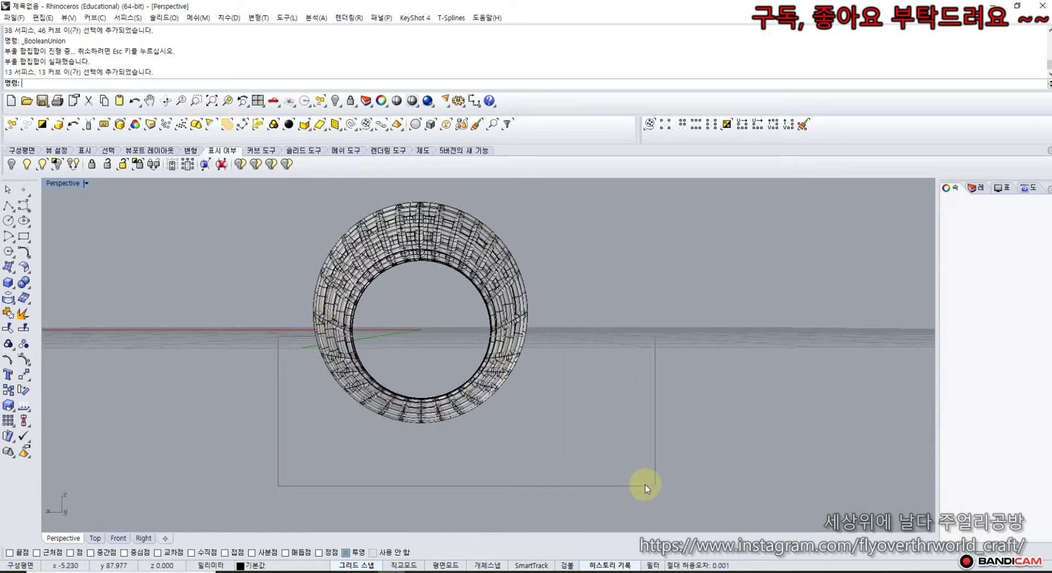
{"action": "key", "text": "Delete"}
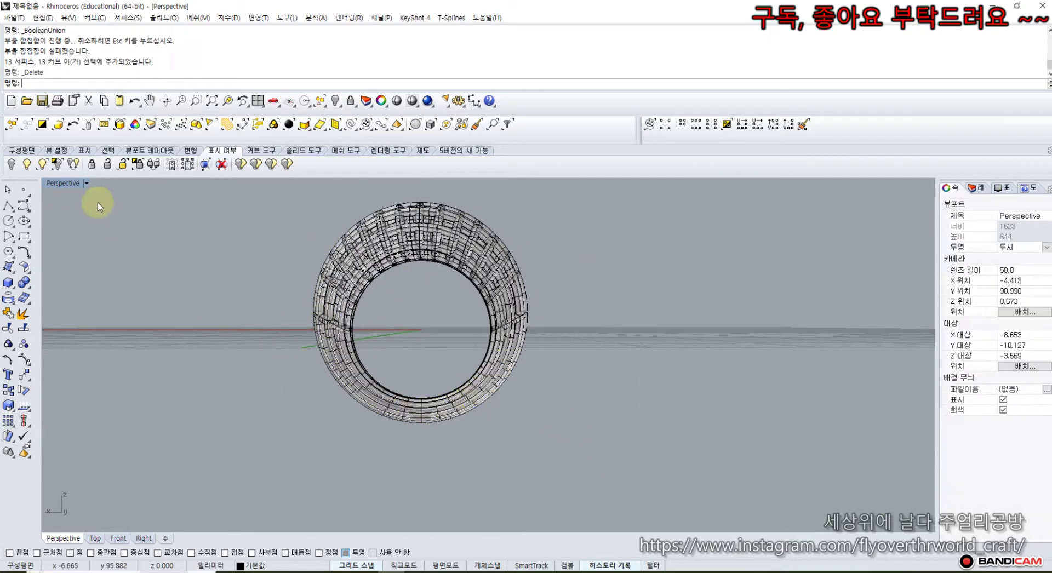
{"action": "double_click", "coordinate": [67, 186]}
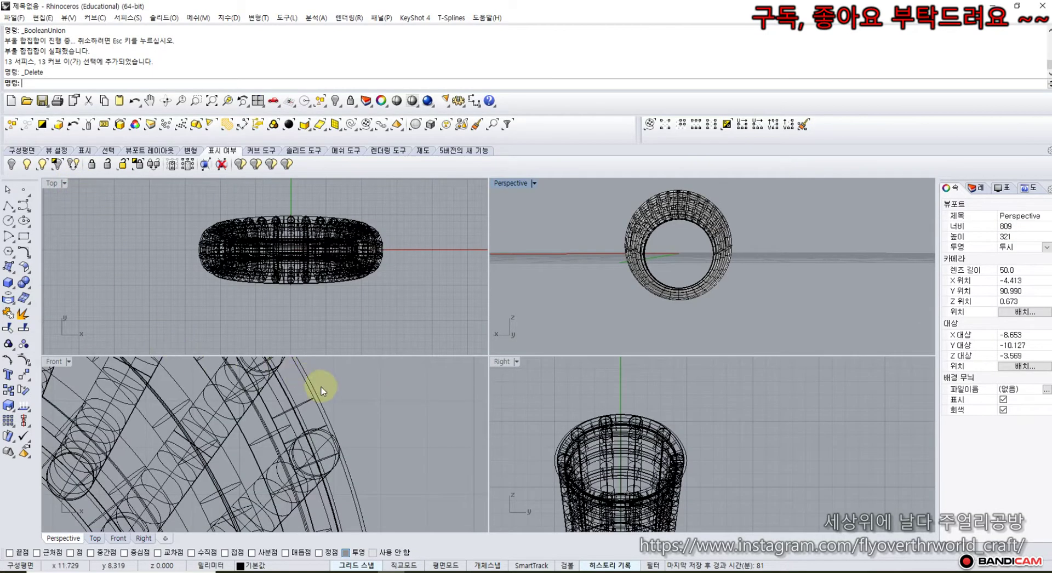
{"action": "scroll", "coordinate": [321, 387], "scroll_direction": "down", "scroll_amount": 5}
{"action": "scroll", "coordinate": [288, 426], "scroll_direction": "down", "scroll_amount": 3}
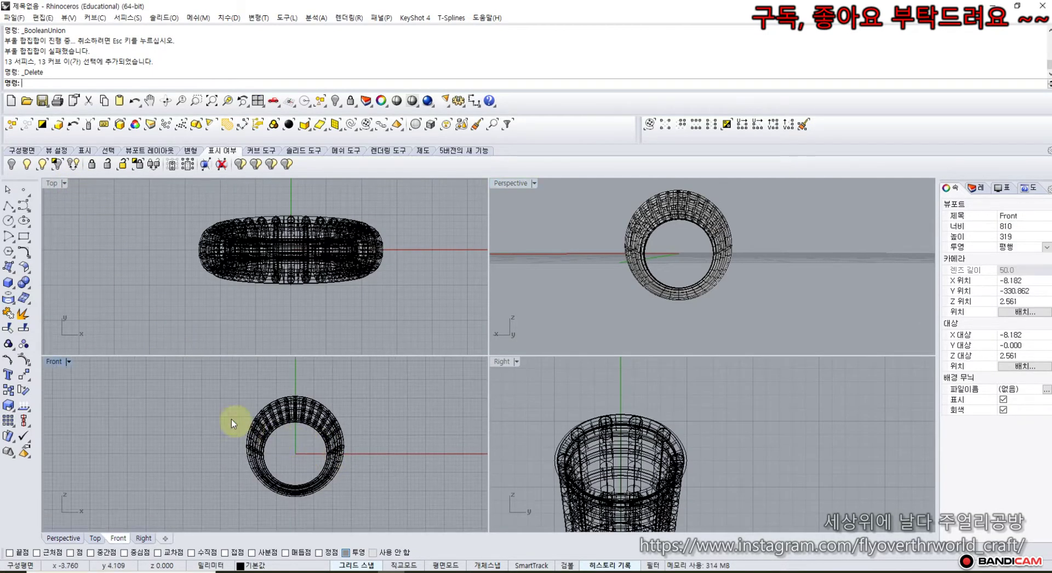
{"action": "left_click_drag", "start_coordinate": [180, 392], "coordinate": [467, 523]}
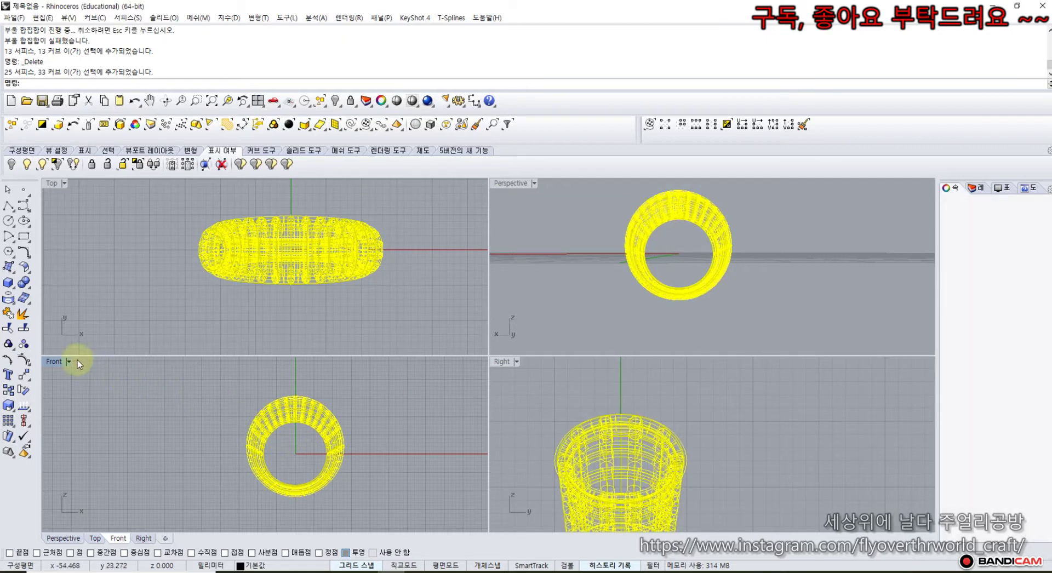
{"action": "left_click", "coordinate": [8, 343]}
{"action": "left_click", "coordinate": [106, 400]}
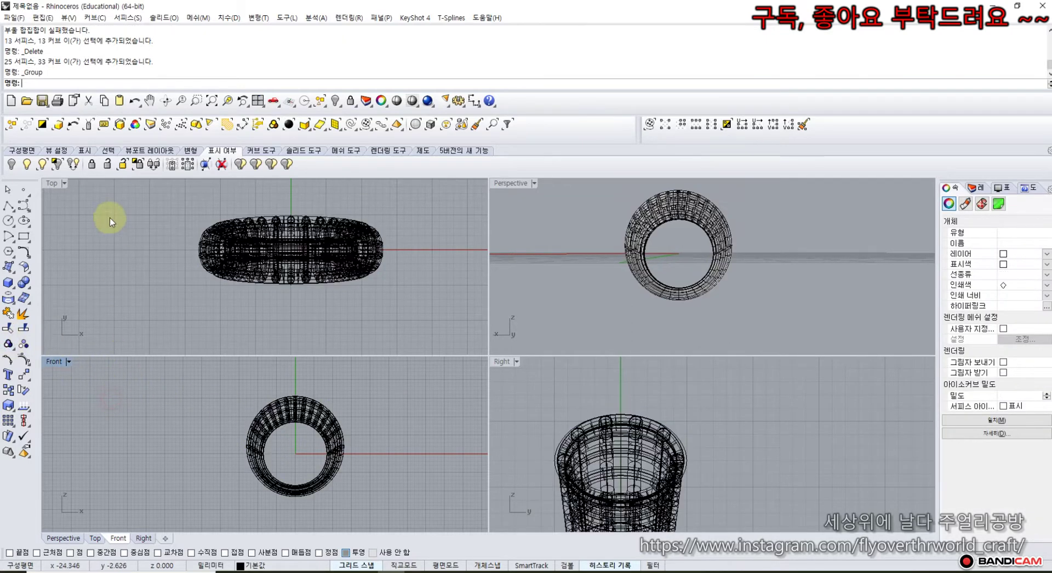
Show all hidden objects and examine in the maximized Perspective view where the lattice pipes enter the lower half-ring solid.
{"action": "left_click", "coordinate": [26, 164]}
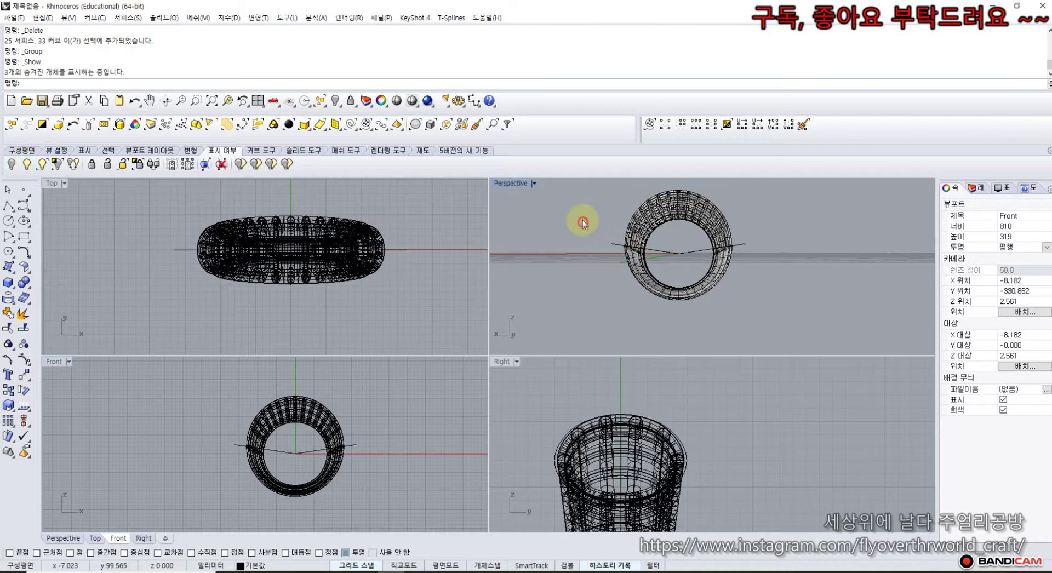
{"action": "right_click_drag", "start_coordinate": [582, 222], "coordinate": [557, 242]}
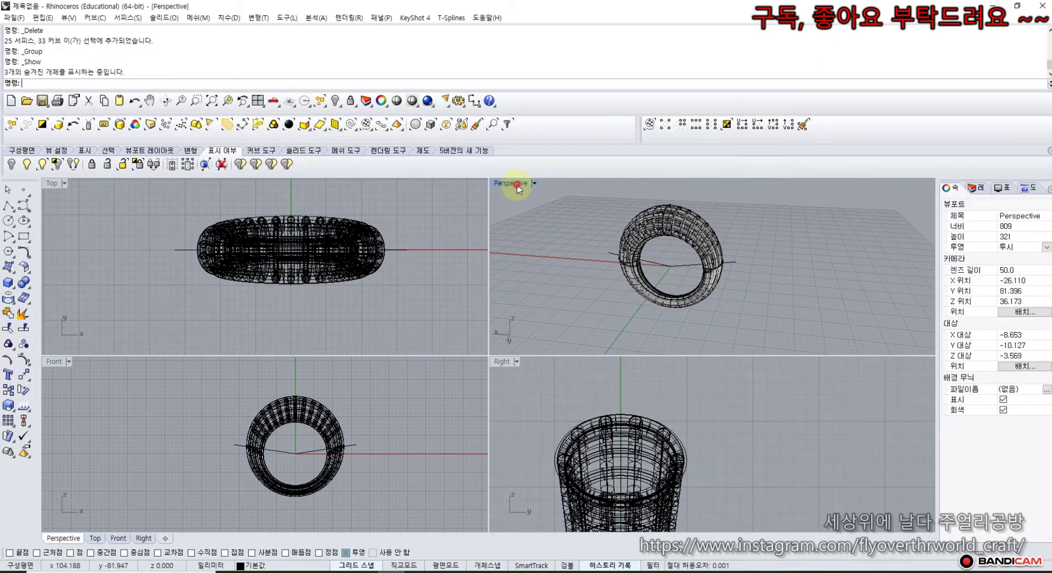
{"action": "double_click", "coordinate": [511, 183]}
{"action": "scroll", "coordinate": [461, 364], "scroll_direction": "up", "scroll_amount": 6}
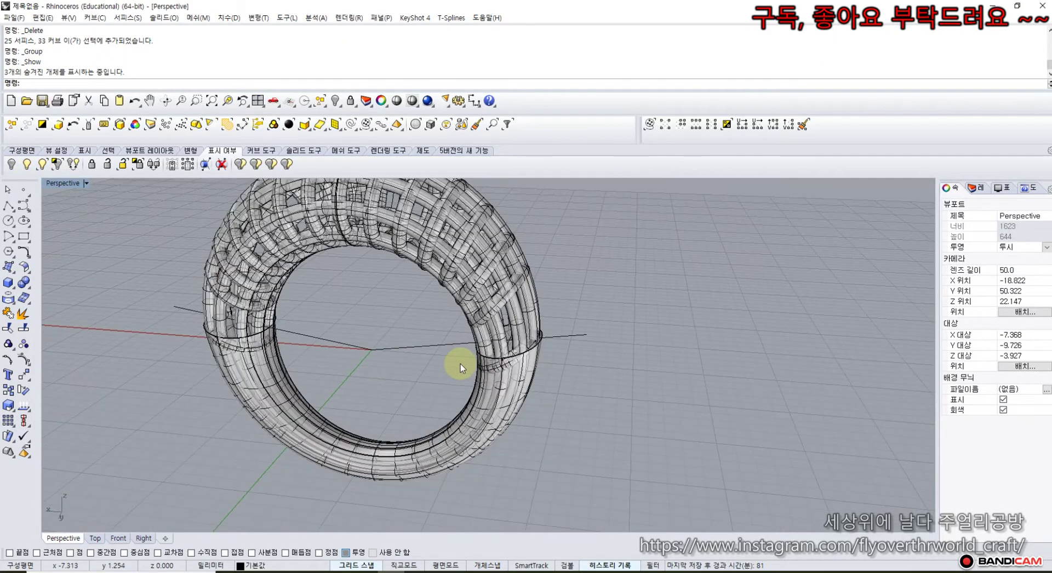
{"action": "right_click_drag", "start_coordinate": [460, 364], "coordinate": [486, 340]}
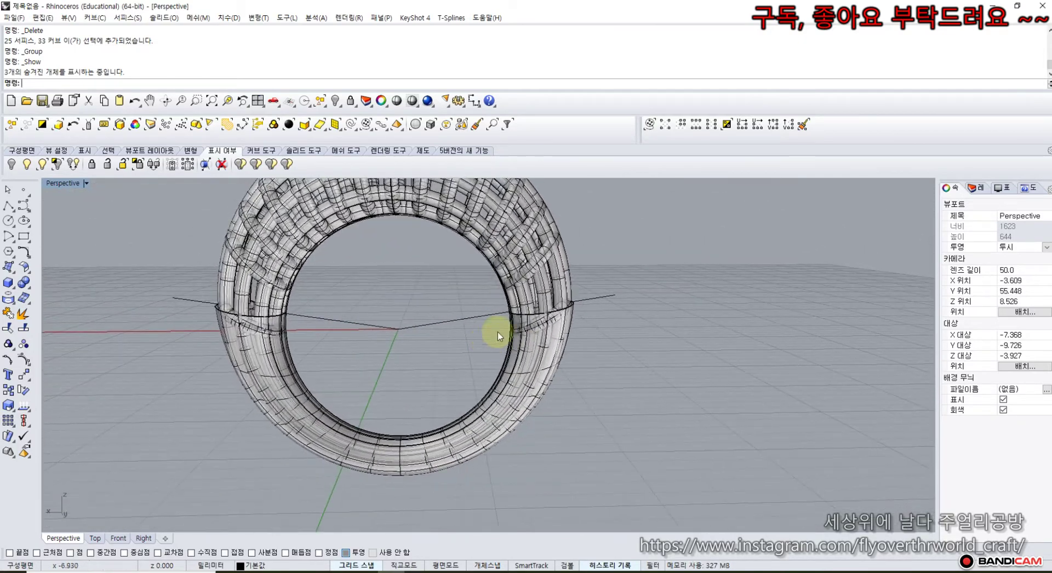
{"action": "scroll", "coordinate": [551, 314], "scroll_direction": "up", "scroll_amount": 8}
{"action": "right_click_drag", "start_coordinate": [628, 290], "coordinate": [591, 328]}
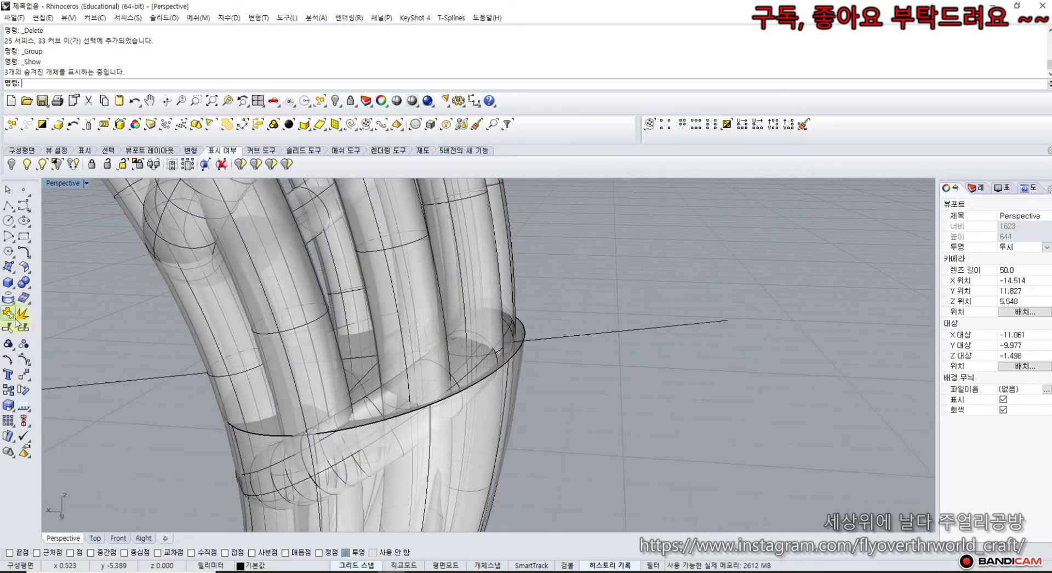
Fillet the rim edges at both ends of the lower half-ring solid with a 0.3 radius.
{"action": "left_click", "coordinate": [29, 288]}
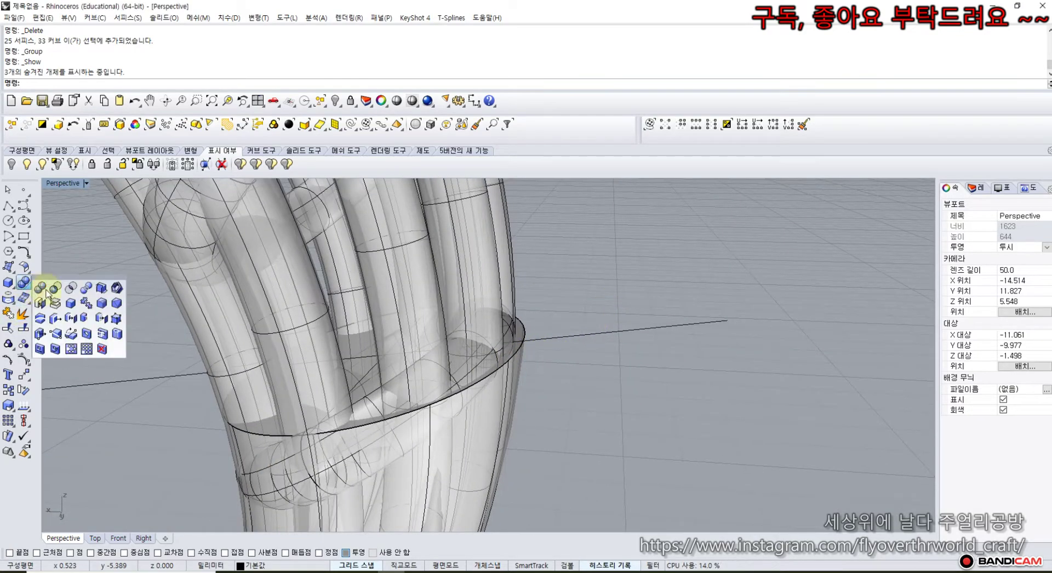
{"action": "left_click", "coordinate": [102, 303]}
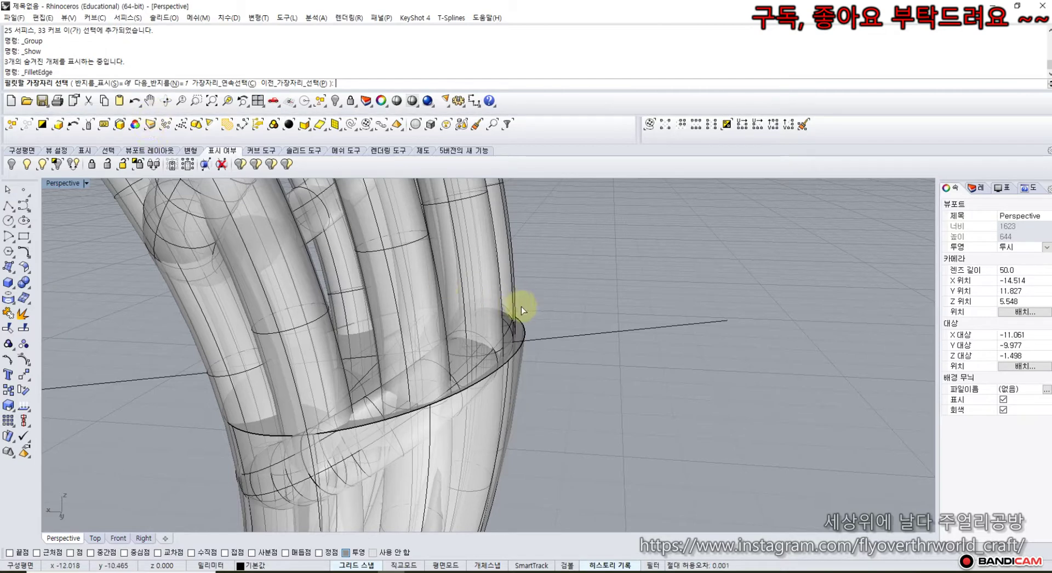
{"action": "type", "text": "3"}
{"action": "key", "text": "Return"}
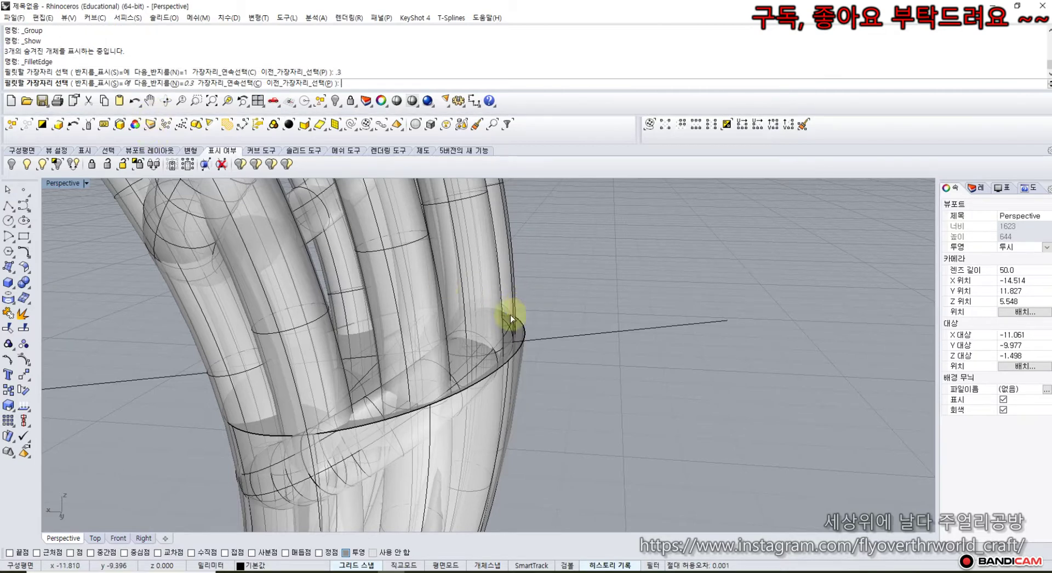
{"action": "left_click", "coordinate": [512, 353]}
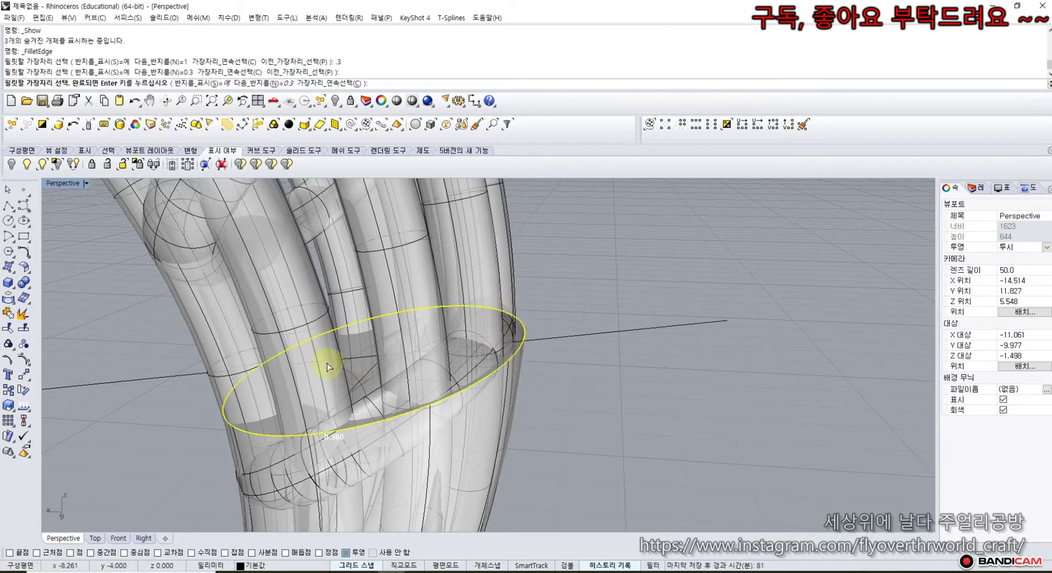
{"action": "scroll", "coordinate": [328, 367], "scroll_direction": "down", "scroll_amount": 5}
{"action": "right_click_drag", "start_coordinate": [253, 371], "coordinate": [259, 334]}
{"action": "scroll", "coordinate": [370, 348], "scroll_direction": "up", "scroll_amount": 5}
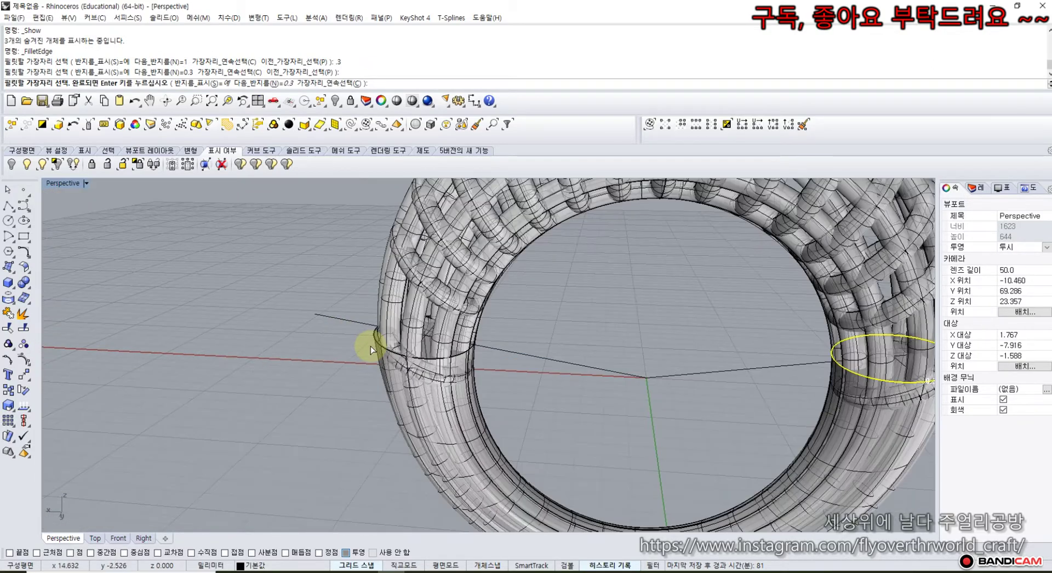
{"action": "scroll", "coordinate": [371, 346], "scroll_direction": "up", "scroll_amount": 4}
{"action": "left_click", "coordinate": [382, 331]}
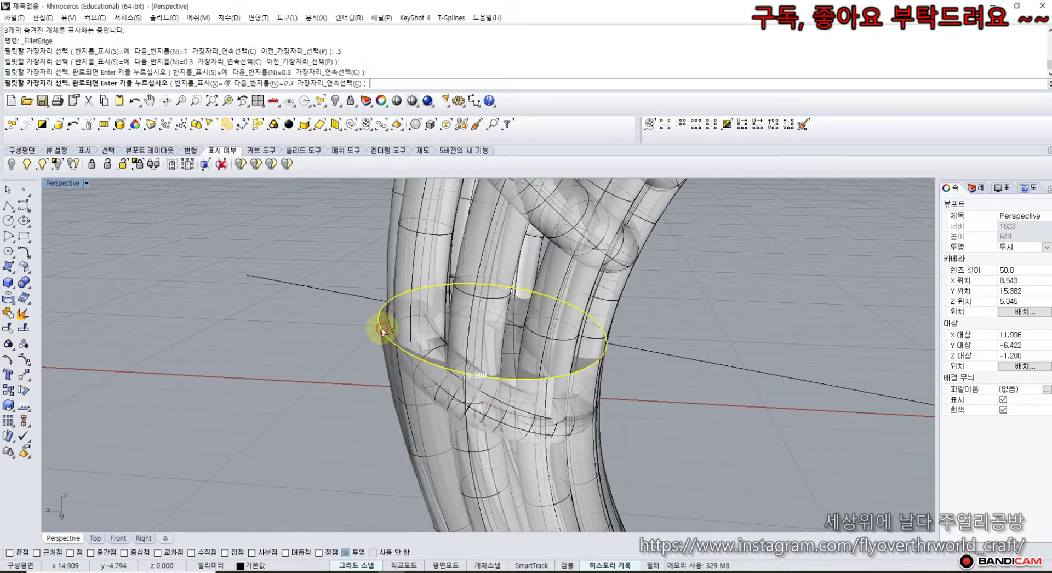
{"action": "right_click", "coordinate": [331, 324]}
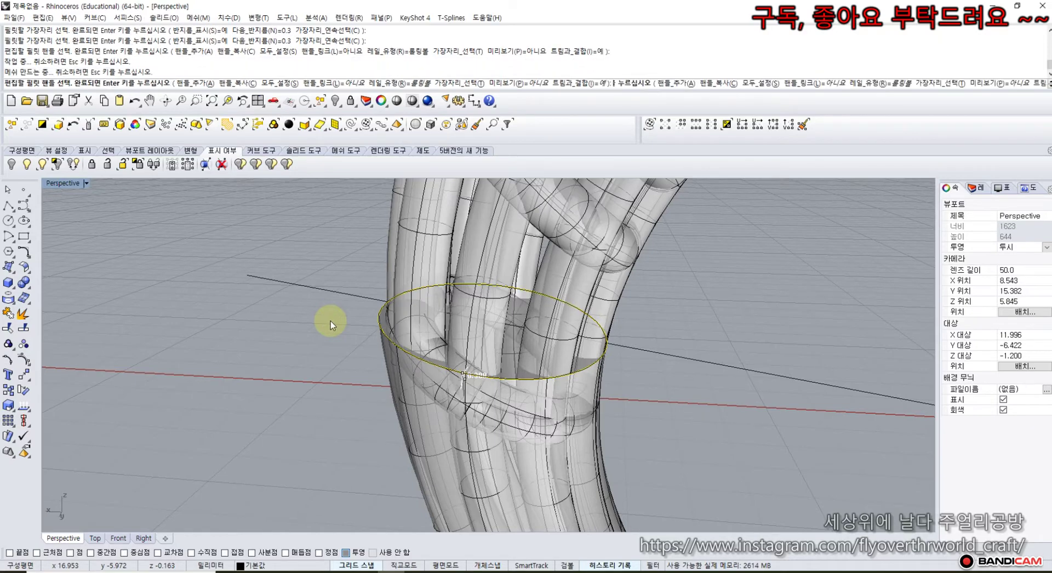
{"action": "right_click", "coordinate": [331, 321]}
Select all curves in the model and delete them.
{"action": "scroll", "coordinate": [330, 321], "scroll_direction": "down", "scroll_amount": 8}
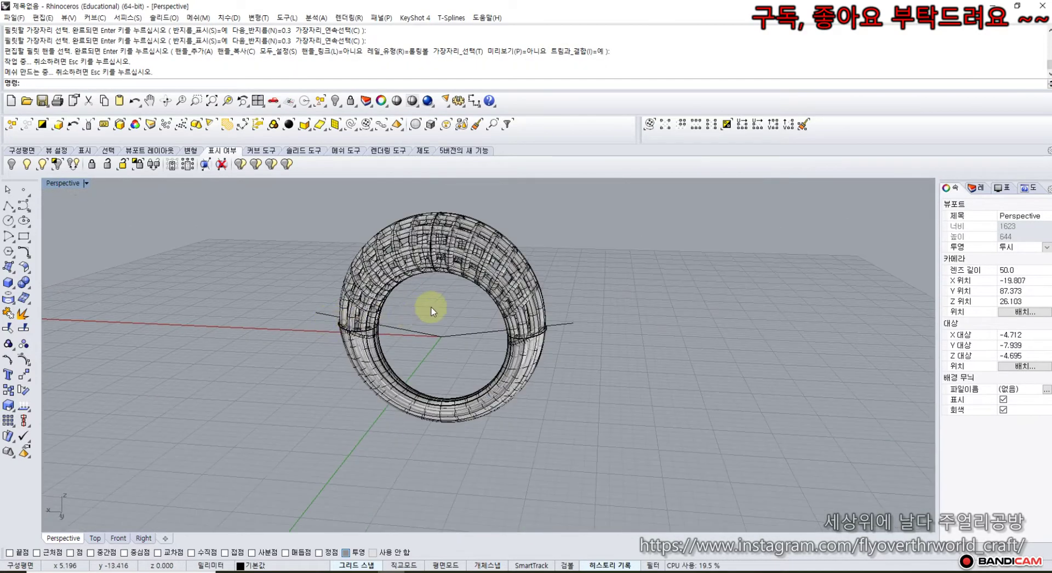
{"action": "right_click_drag", "start_coordinate": [431, 307], "coordinate": [411, 357]}
{"action": "left_click", "coordinate": [380, 327]}
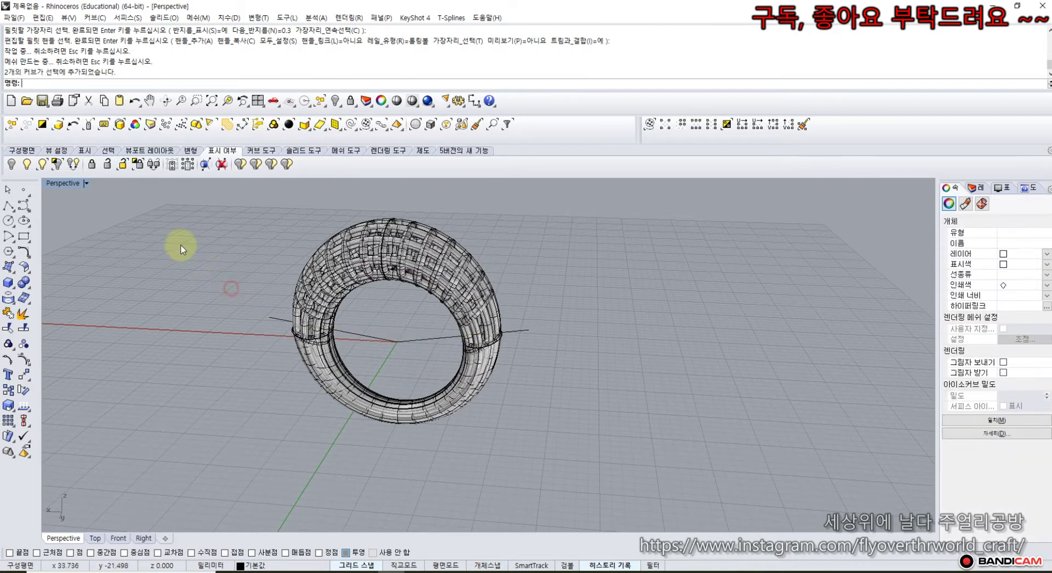
{"action": "left_click", "coordinate": [111, 151]}
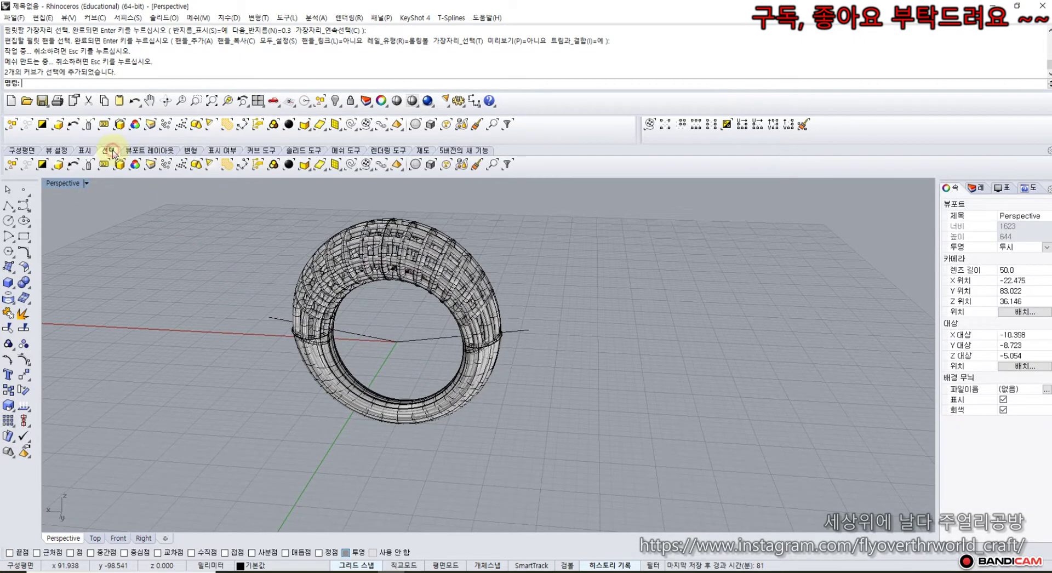
{"action": "left_click", "coordinate": [349, 165]}
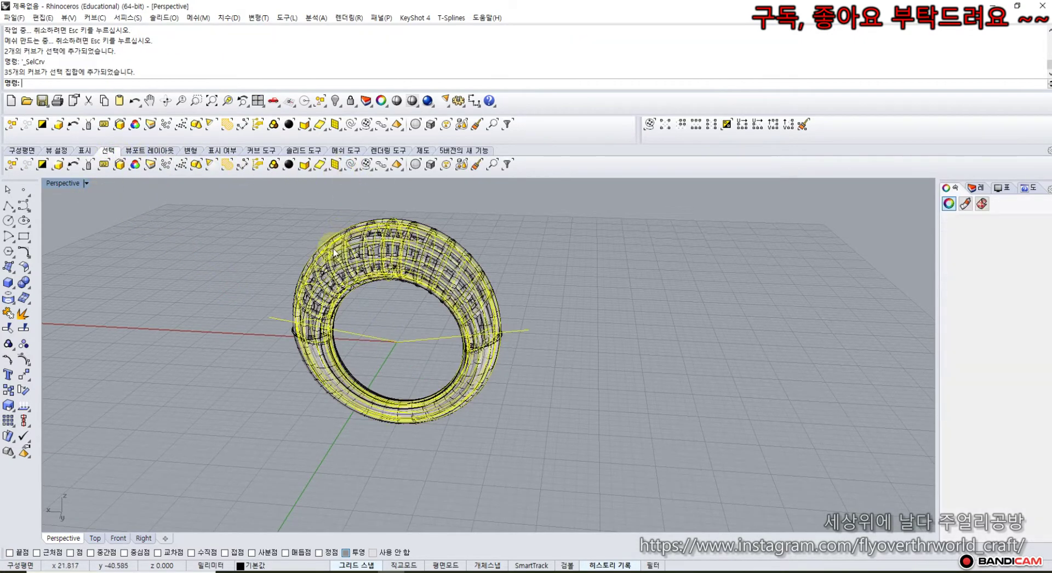
{"action": "key", "text": "Delete"}
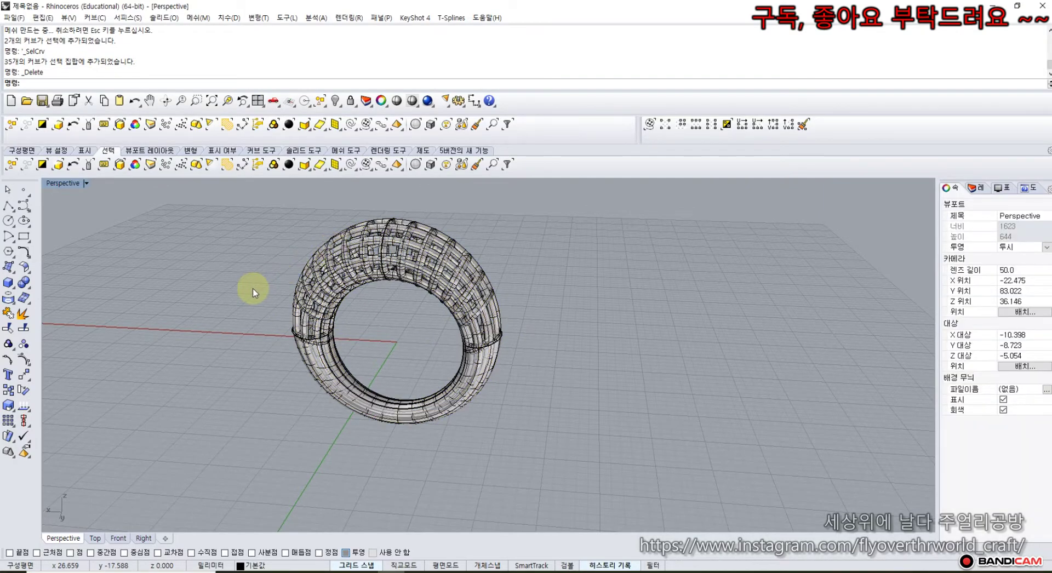
Select the grouped pipe lattice and create a new layer with its colour set to red.
{"action": "right_click_drag", "start_coordinate": [253, 292], "coordinate": [247, 313]}
{"action": "left_click", "coordinate": [380, 281]}
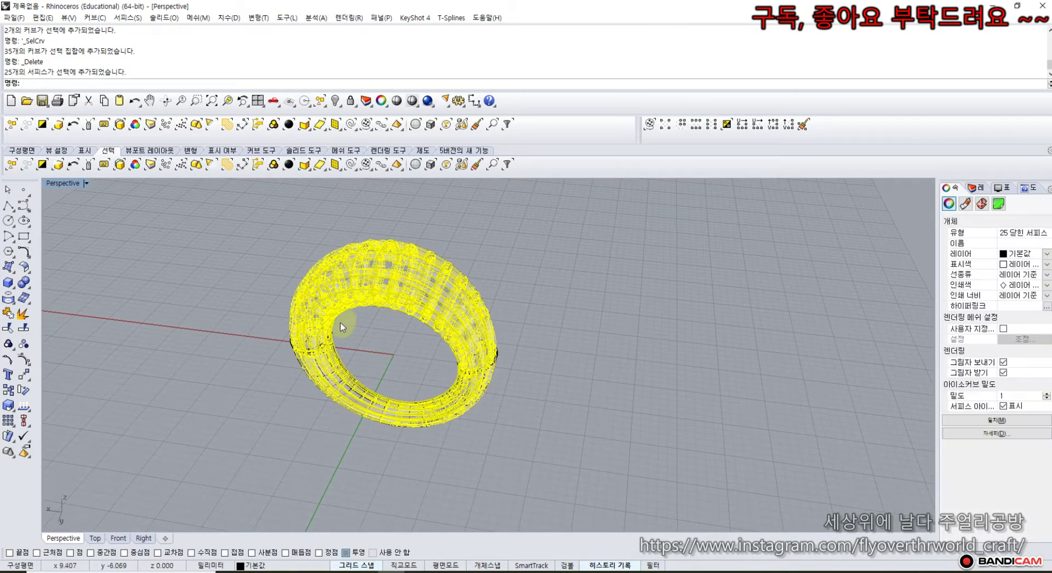
{"action": "left_click", "coordinate": [975, 188]}
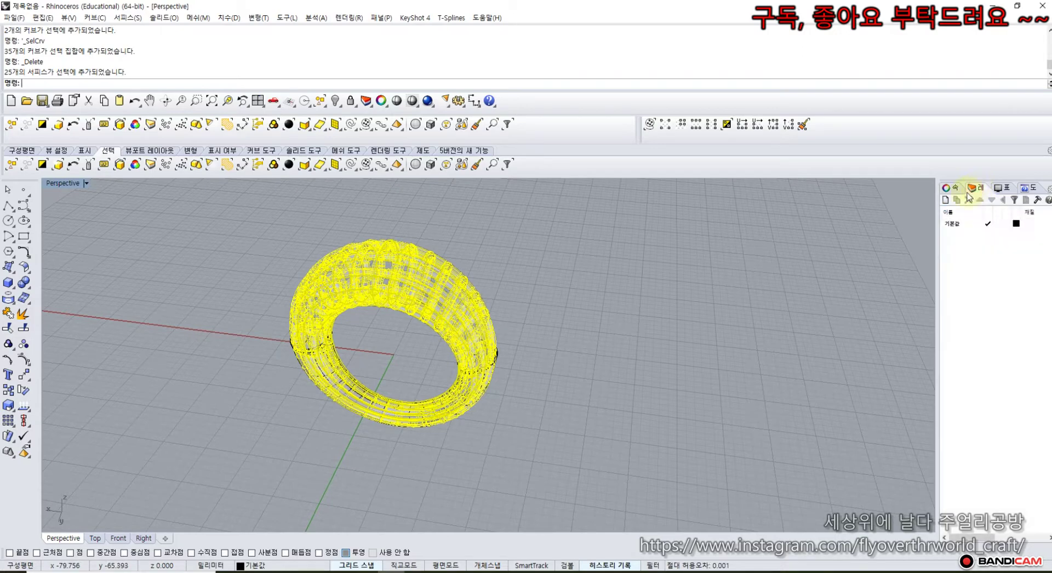
{"action": "left_click", "coordinate": [943, 200]}
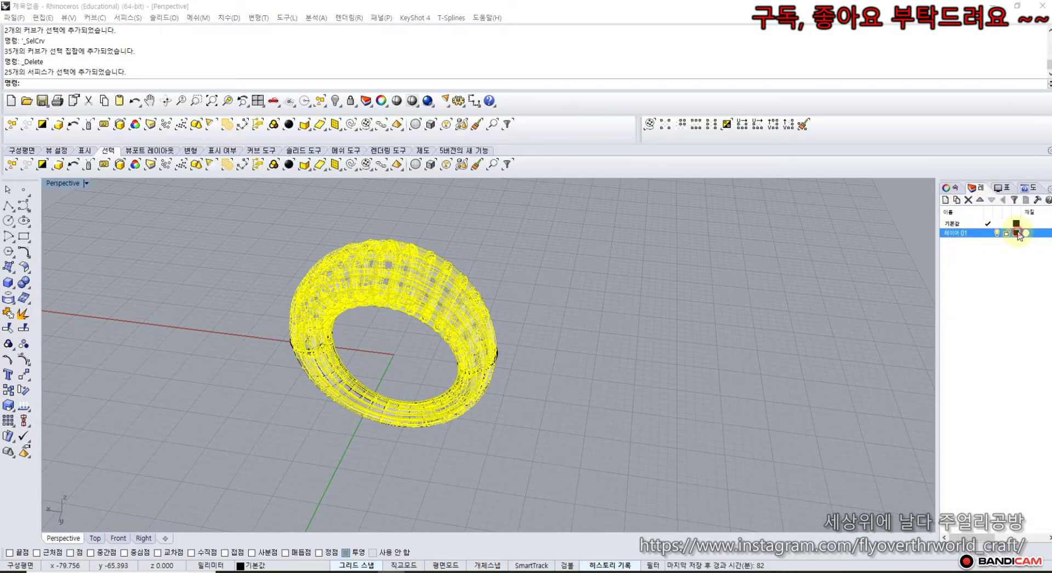
{"action": "left_click", "coordinate": [1017, 233]}
{"action": "left_click", "coordinate": [438, 239]}
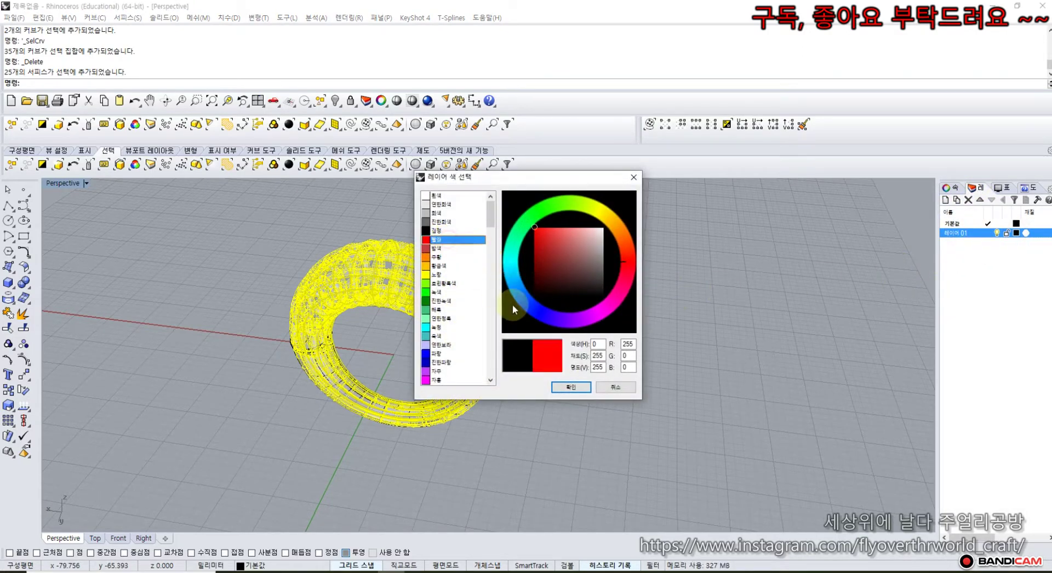
{"action": "left_click", "coordinate": [571, 388]}
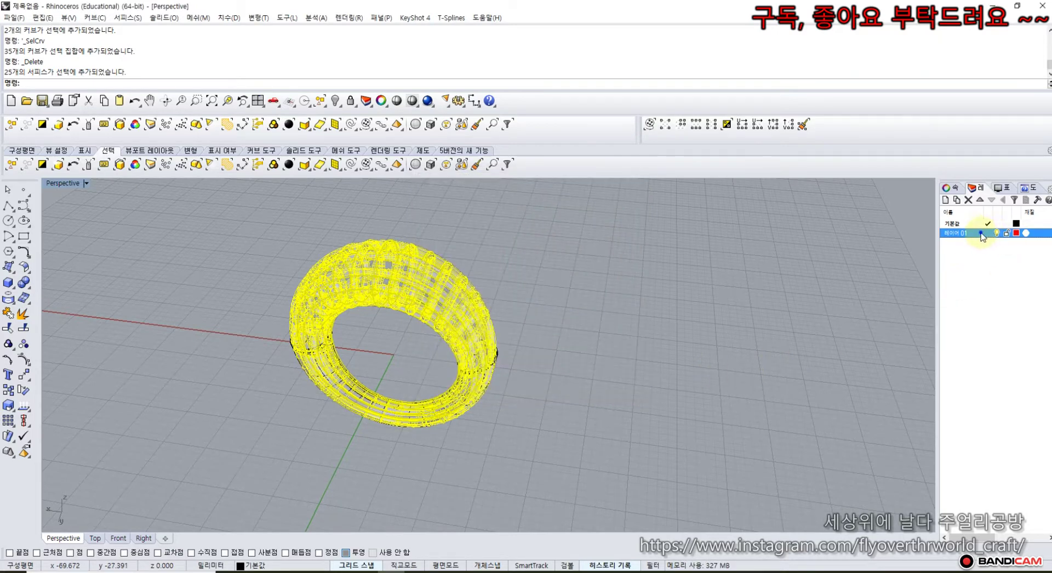
Try moving the selected pipe lattice to the red layer, and undo the layer change.
{"action": "right_click", "coordinate": [981, 237]}
{"action": "left_click", "coordinate": [978, 430]}
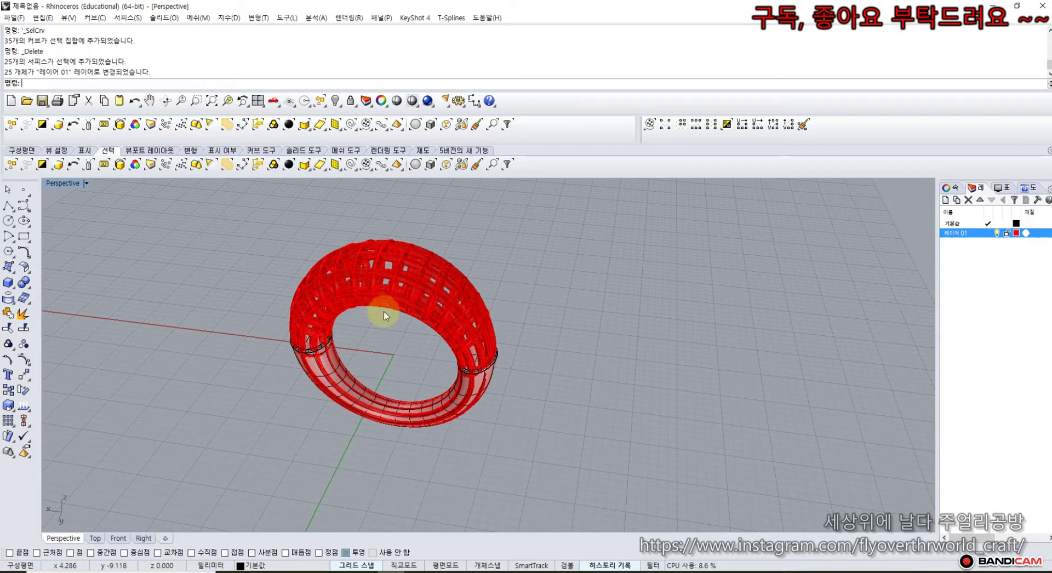
{"action": "key", "text": "ctrl+z"}
Examine how the grouped lattice pipes run through the lower half-ring solid, and clear the selection.
{"action": "right_click_drag", "start_coordinate": [258, 273], "coordinate": [285, 271]}
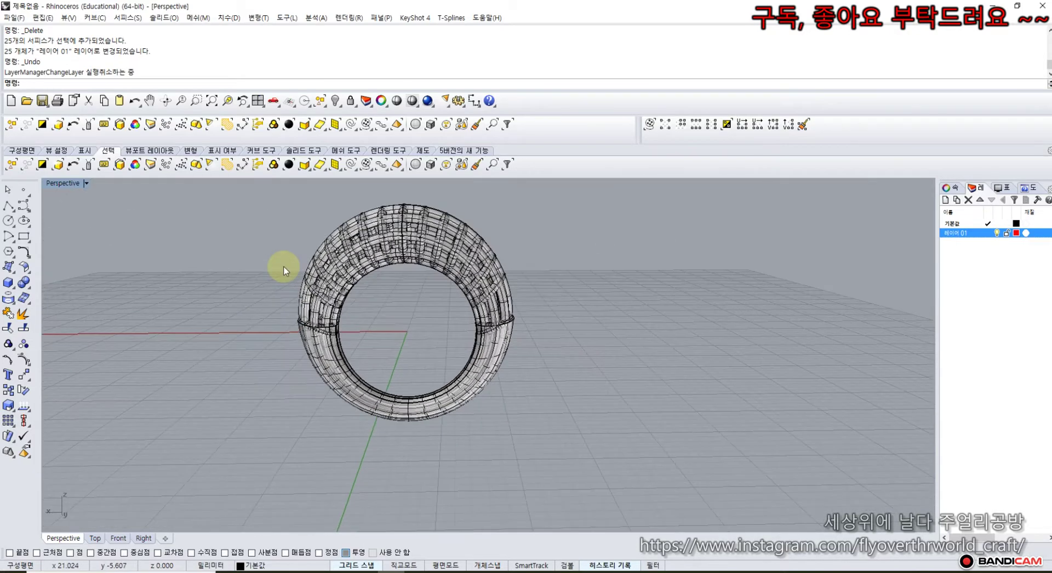
{"action": "right_click_drag", "start_coordinate": [257, 236], "coordinate": [455, 399]}
{"action": "scroll", "coordinate": [410, 379], "scroll_direction": "up", "scroll_amount": 5}
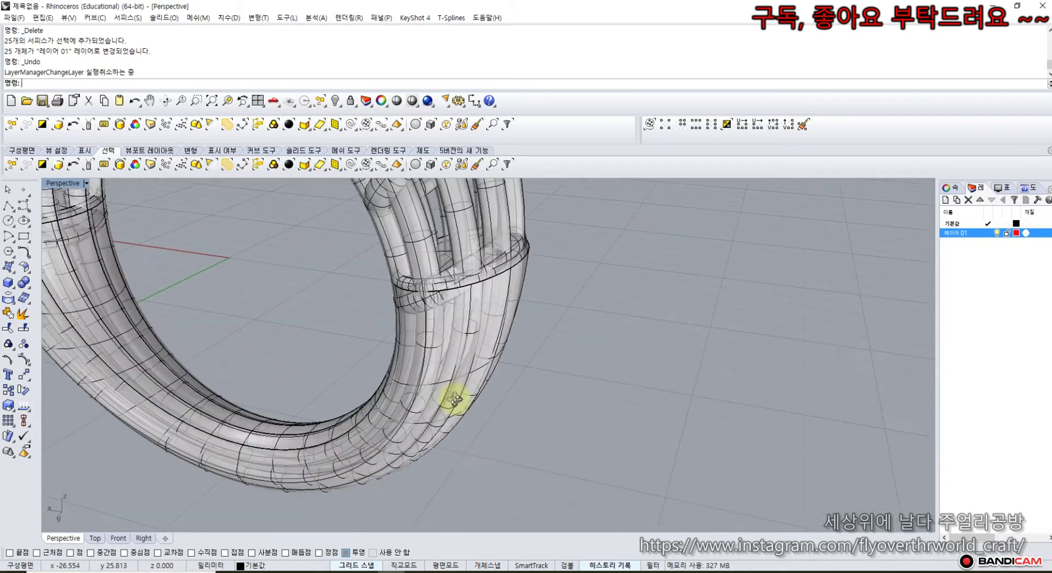
{"action": "left_click", "coordinate": [413, 228]}
{"action": "scroll", "coordinate": [334, 293], "scroll_direction": "down", "scroll_amount": 4}
{"action": "right_click_drag", "start_coordinate": [334, 292], "coordinate": [273, 307], "text": "shift"}
{"action": "key", "text": "Escape"}
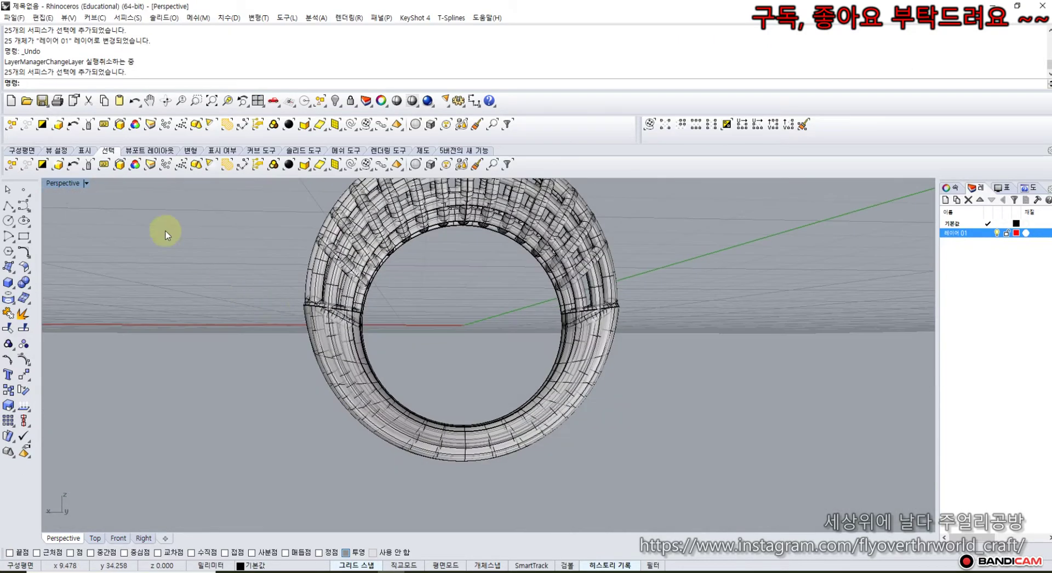
In the front view, draw a straight line from the origin outward along the cut face at the lower half-ring's left end.
{"action": "double_click", "coordinate": [70, 182]}
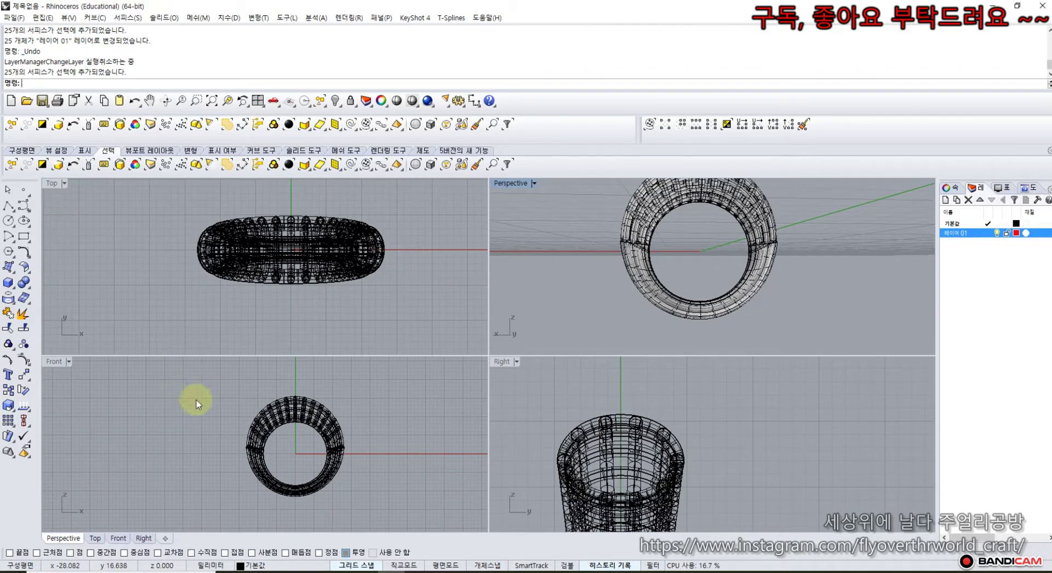
{"action": "right_click_drag", "start_coordinate": [164, 411], "coordinate": [126, 411]}
{"action": "double_click", "coordinate": [54, 362]}
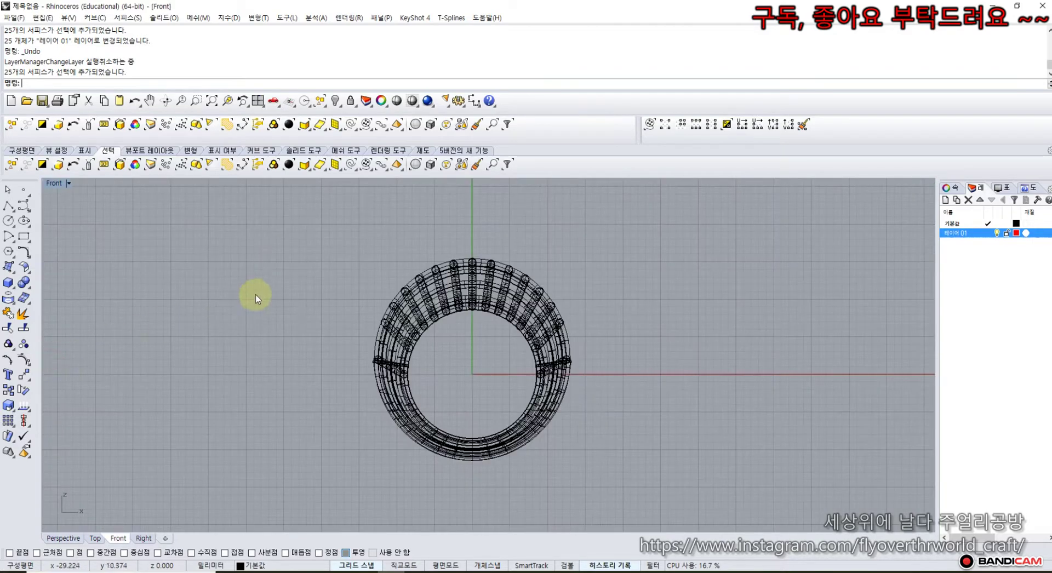
{"action": "right_click_drag", "start_coordinate": [253, 294], "coordinate": [53, 216]}
{"action": "left_click", "coordinate": [9, 207]}
{"action": "scroll", "coordinate": [385, 343], "scroll_direction": "up", "scroll_amount": 3}
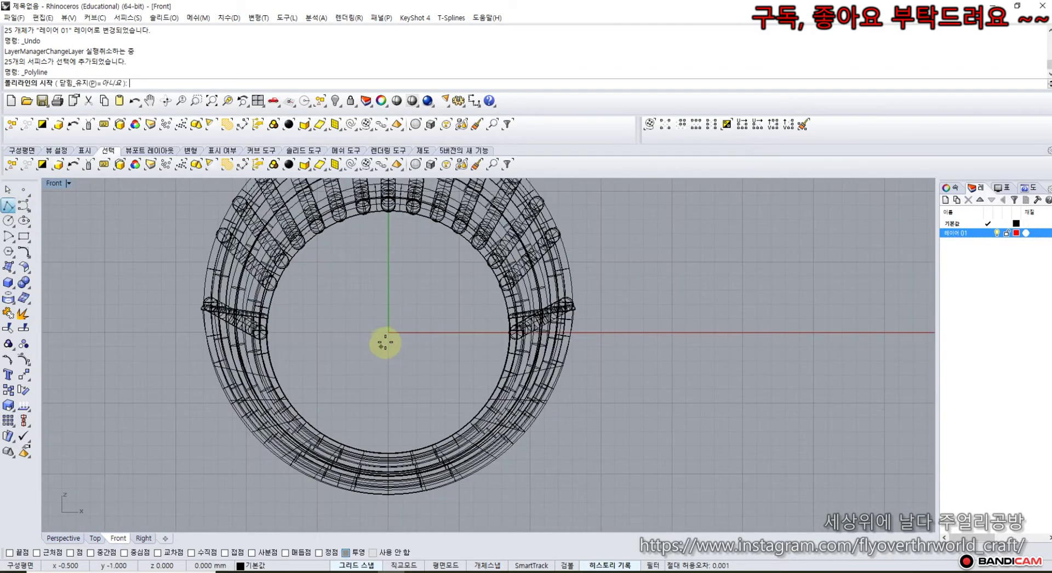
{"action": "left_click", "coordinate": [387, 332]}
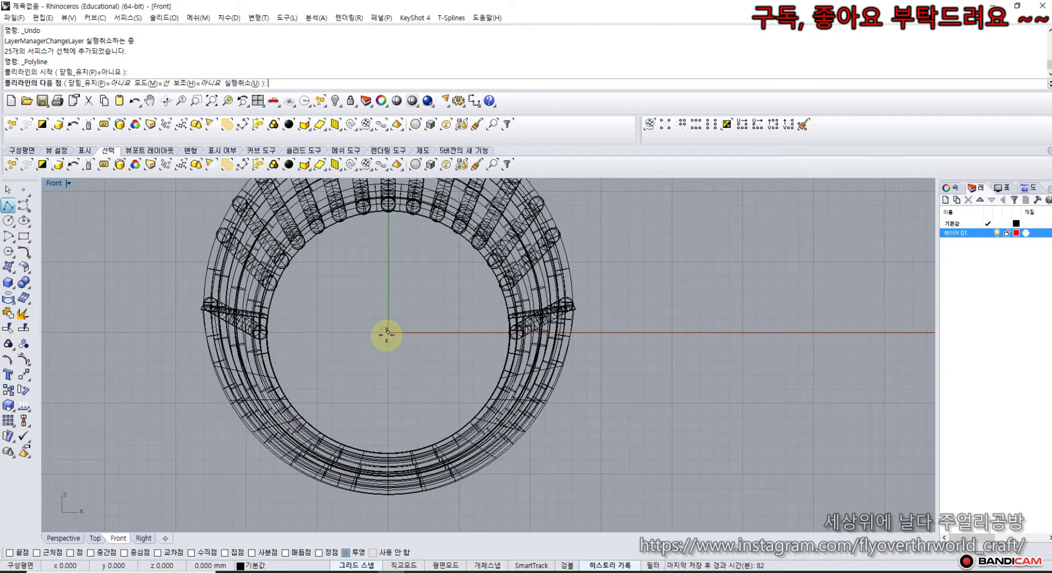
{"action": "left_click", "coordinate": [162, 305]}
{"action": "key", "text": "Return"}
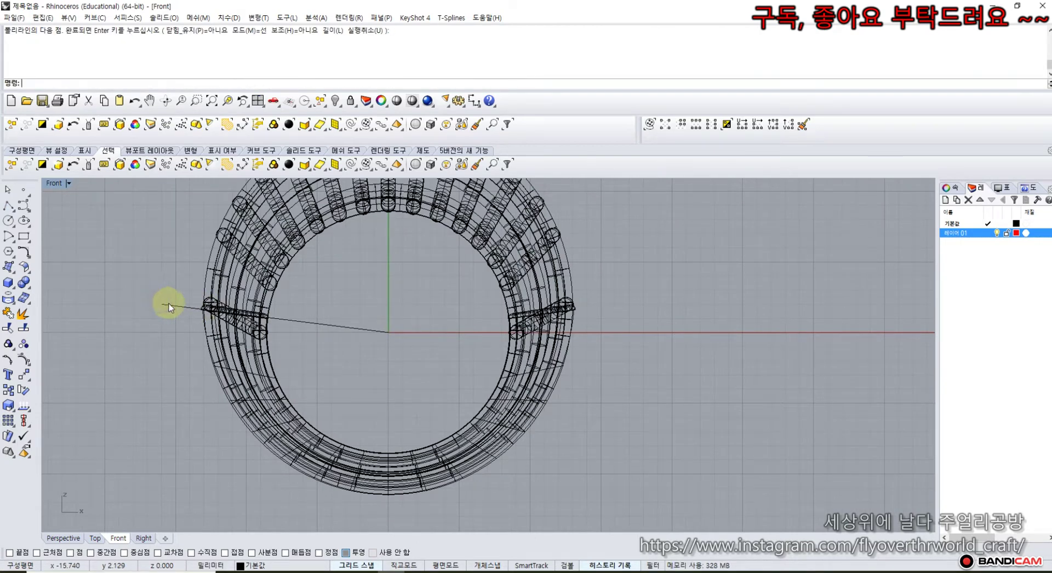
Mirror the sloped line across the ring's vertical centre axis, keeping the original.
{"action": "left_click", "coordinate": [171, 305]}
{"action": "left_click", "coordinate": [25, 376]}
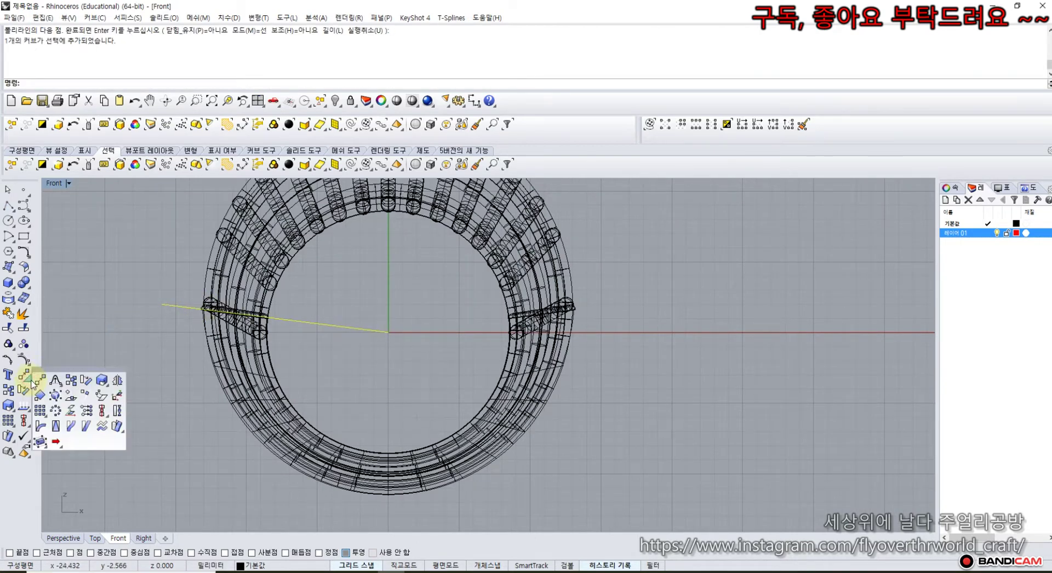
{"action": "left_click", "coordinate": [117, 381]}
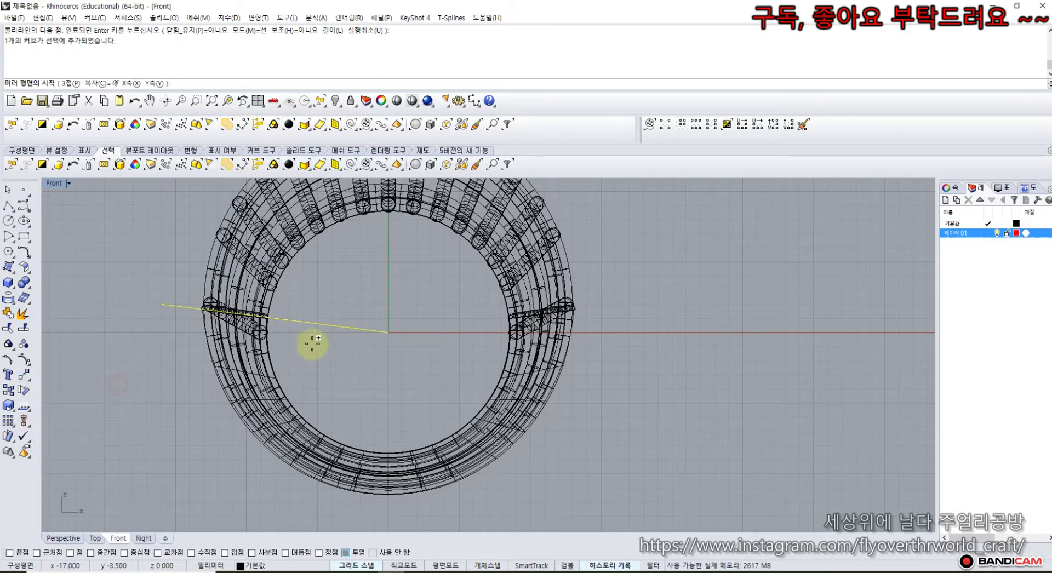
{"action": "left_click", "coordinate": [389, 274]}
{"action": "left_click", "coordinate": [383, 291]}
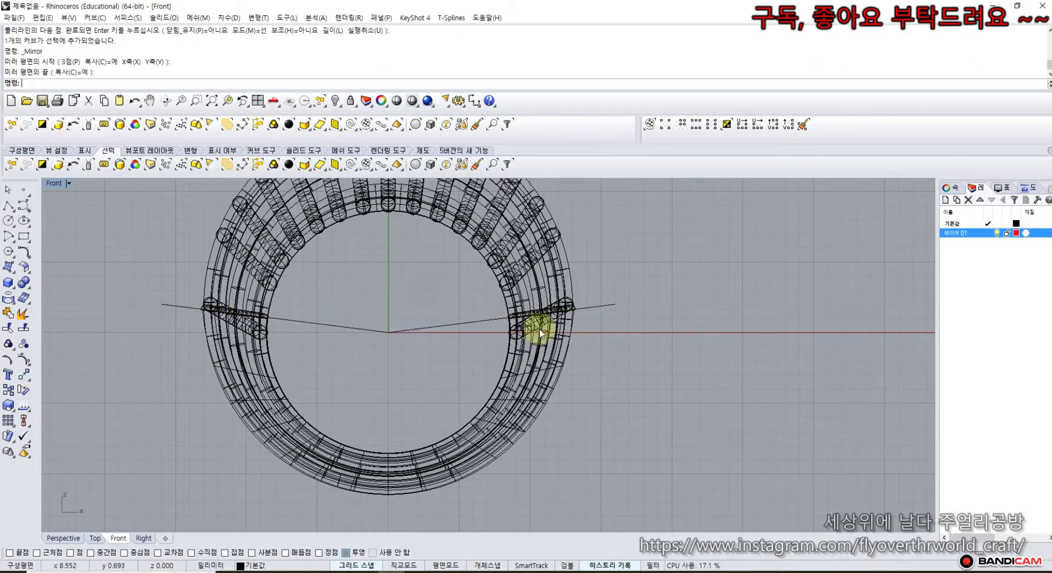
Hide the lower half-ring solid so that only the pipe lattice and the two sloped lines remain in view.
{"action": "scroll", "coordinate": [540, 328], "scroll_direction": "up", "scroll_amount": 5}
{"action": "left_click", "coordinate": [596, 301]}
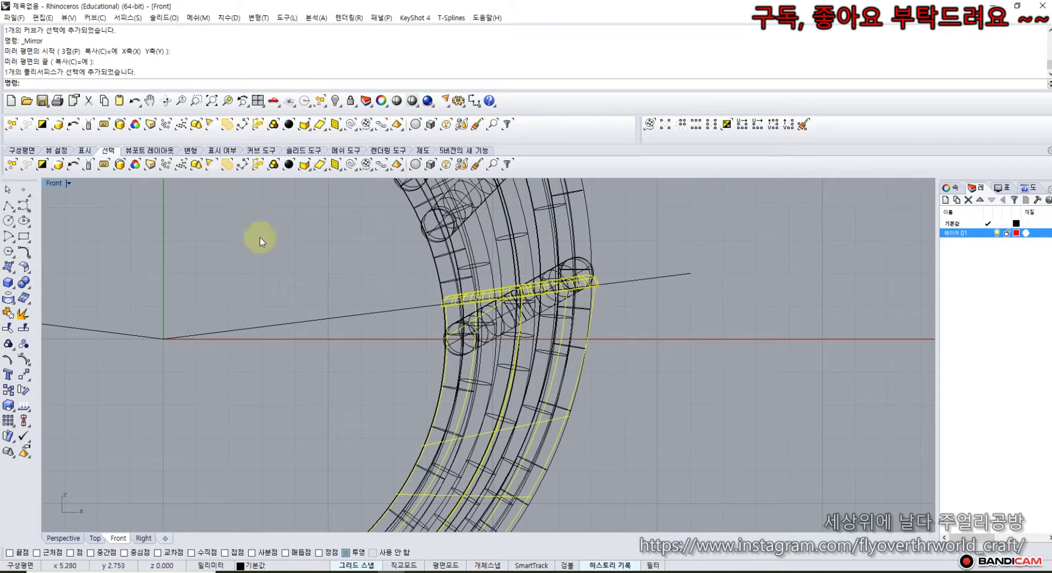
{"action": "left_click", "coordinate": [84, 150]}
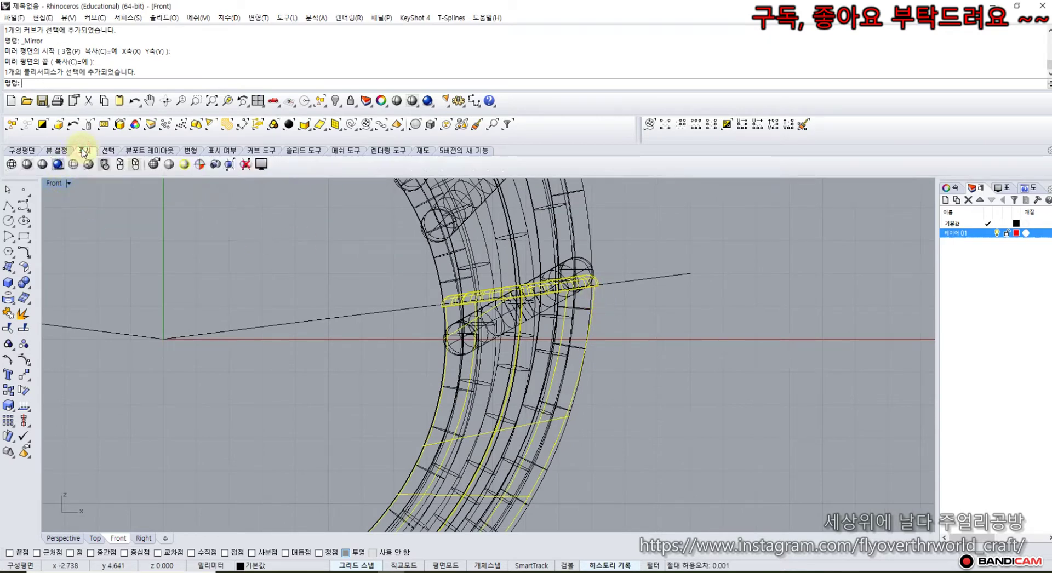
{"action": "left_click", "coordinate": [222, 151]}
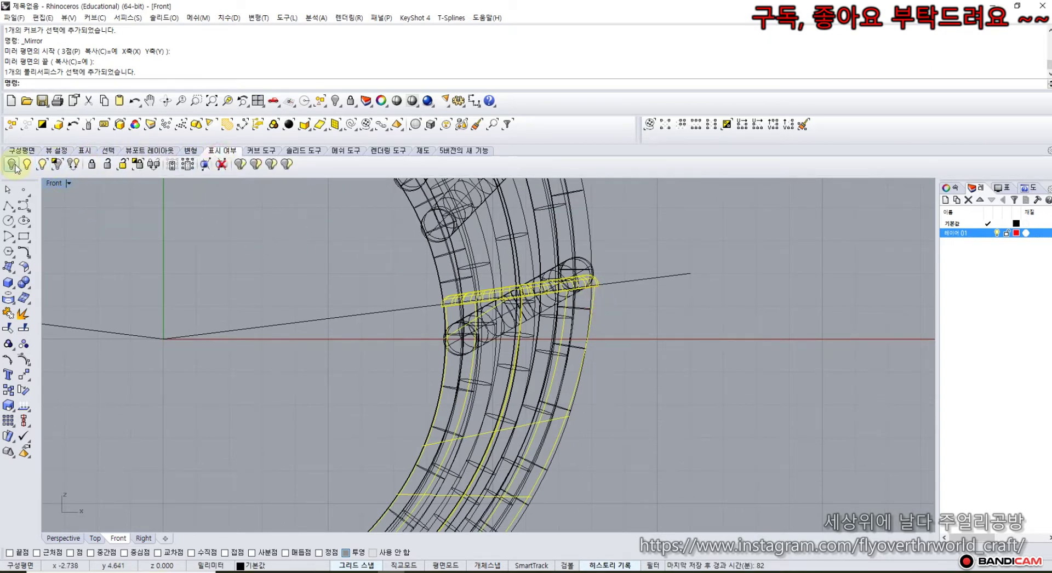
{"action": "left_click", "coordinate": [13, 165]}
{"action": "scroll", "coordinate": [354, 307], "scroll_direction": "down", "scroll_amount": 5}
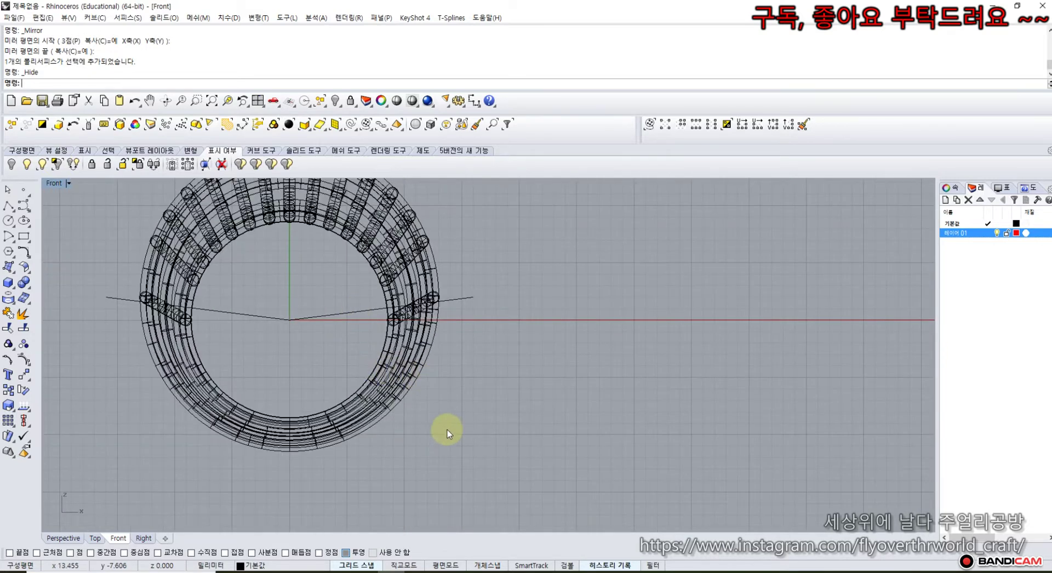
{"action": "right_click", "coordinate": [306, 400]}
{"action": "left_click", "coordinate": [309, 408]}
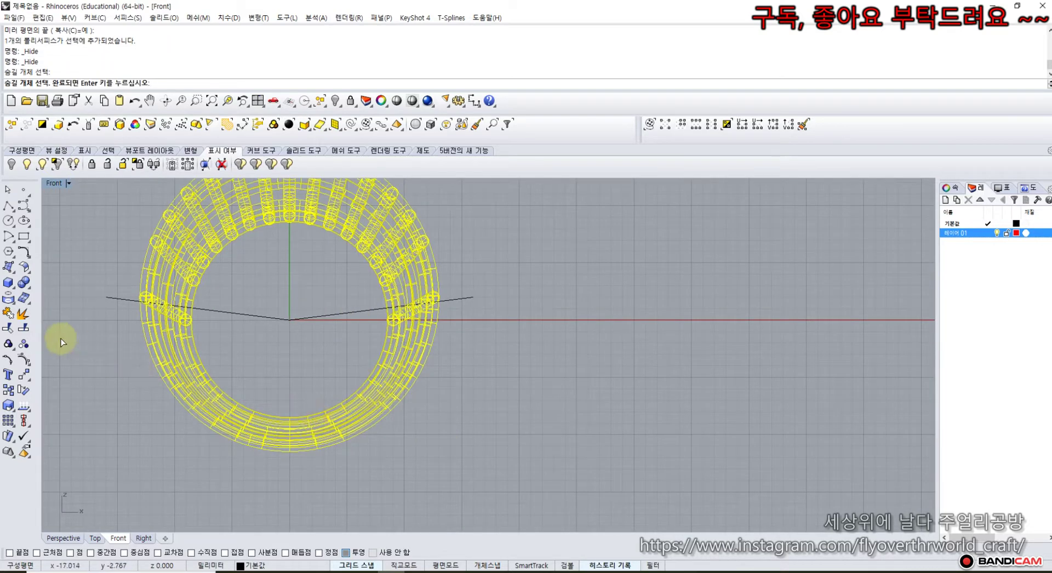
{"action": "left_click", "coordinate": [25, 328]}
{"action": "left_click", "coordinate": [254, 314]}
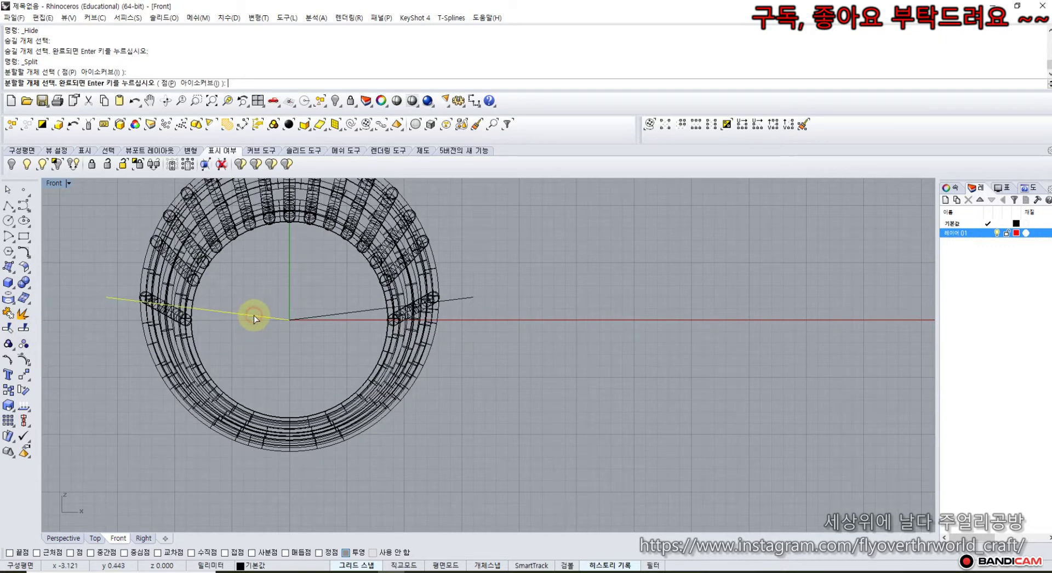
{"action": "left_click", "coordinate": [328, 314]}
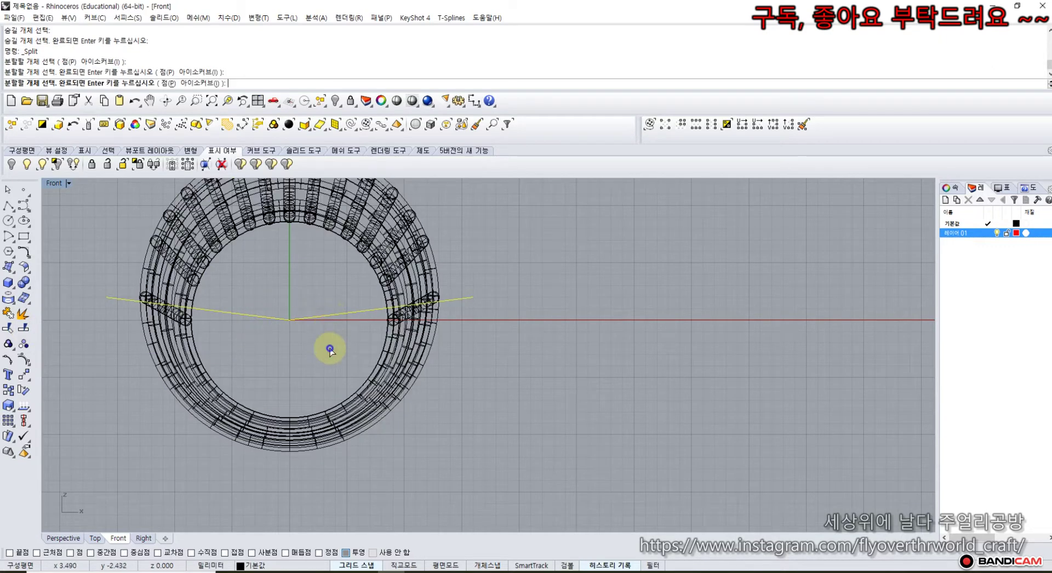
{"action": "right_click", "coordinate": [330, 349]}
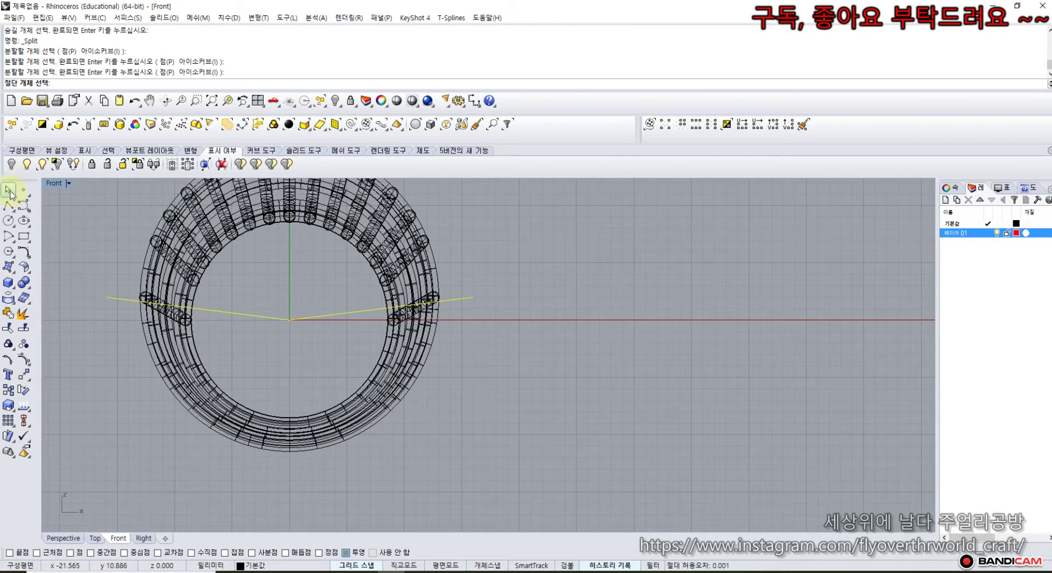
{"action": "key", "text": "Escape"}
Split the grouped pipe lattice using the two sloped lines as cutting objects.
{"action": "left_click", "coordinate": [30, 329]}
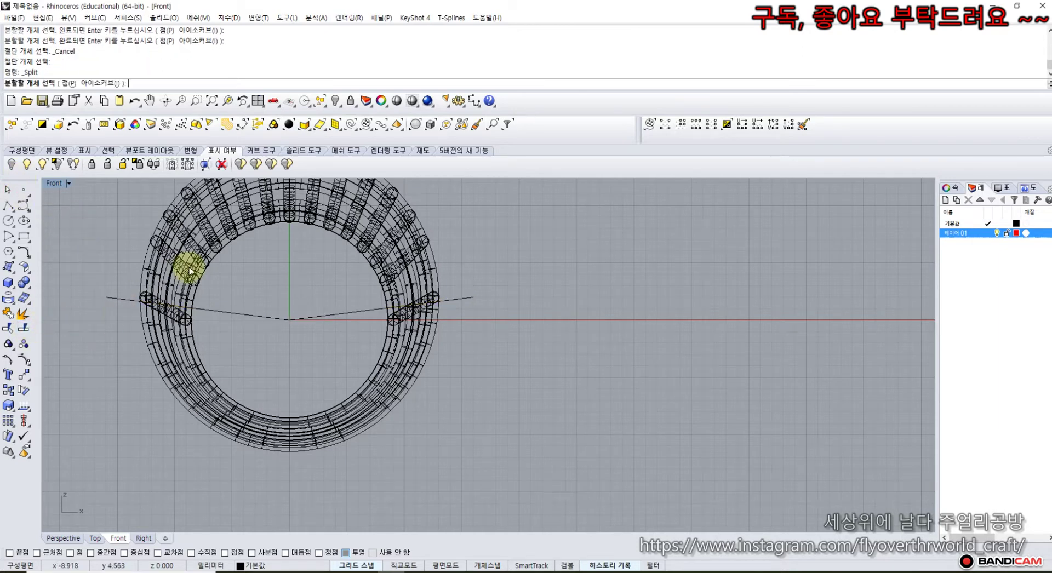
{"action": "left_click", "coordinate": [183, 266]}
{"action": "right_click", "coordinate": [272, 298]}
{"action": "left_click", "coordinate": [271, 317]}
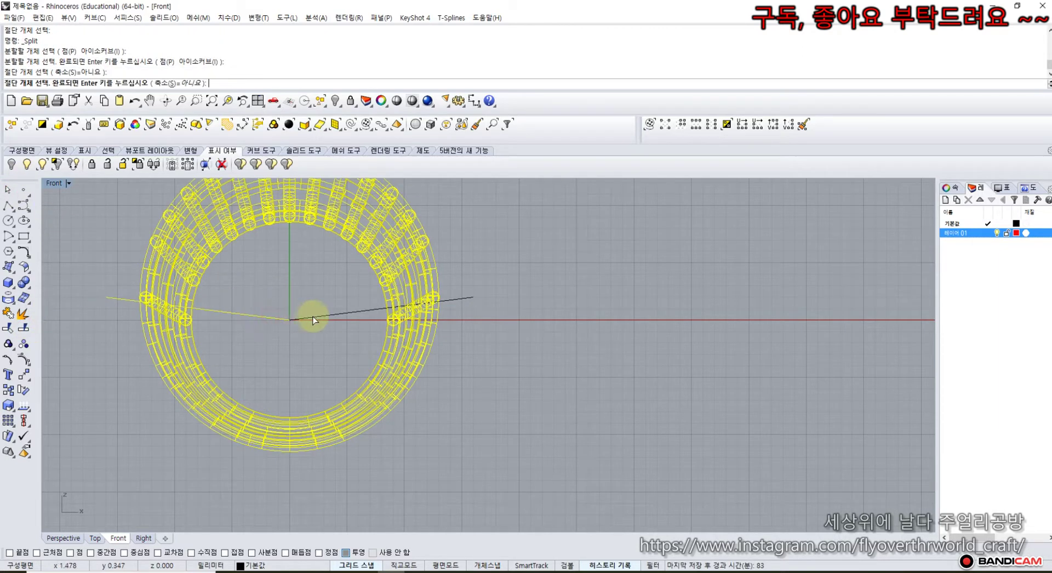
{"action": "left_click", "coordinate": [313, 317]}
{"action": "left_click", "coordinate": [323, 347]}
{"action": "right_click", "coordinate": [300, 376]}
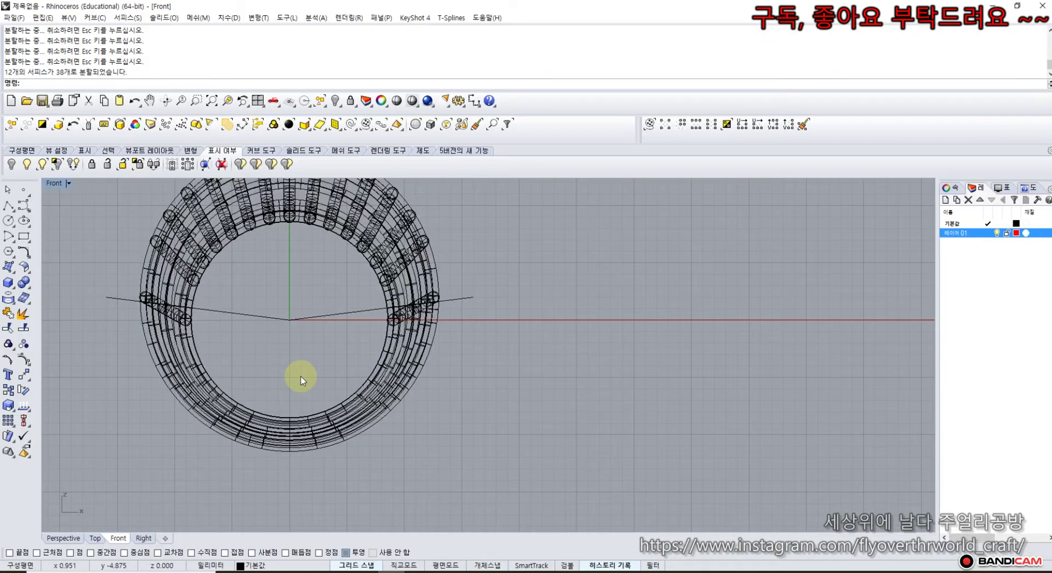
Ungroup the split lattice pieces and delete the ring-shaped pipe pieces below the two sloped lines.
{"action": "left_click_drag", "start_coordinate": [436, 451], "coordinate": [149, 384]}
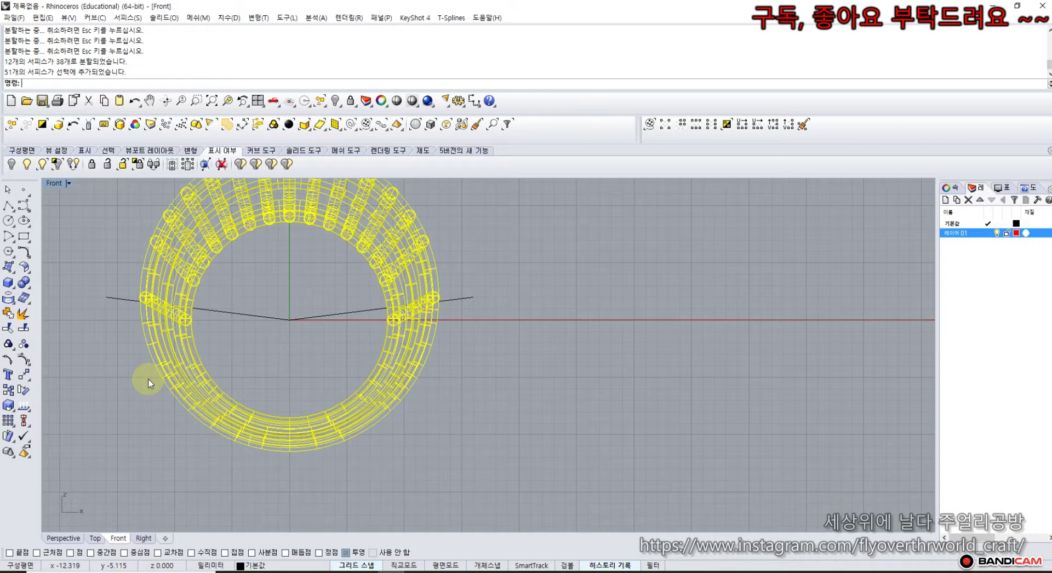
{"action": "left_click", "coordinate": [21, 343]}
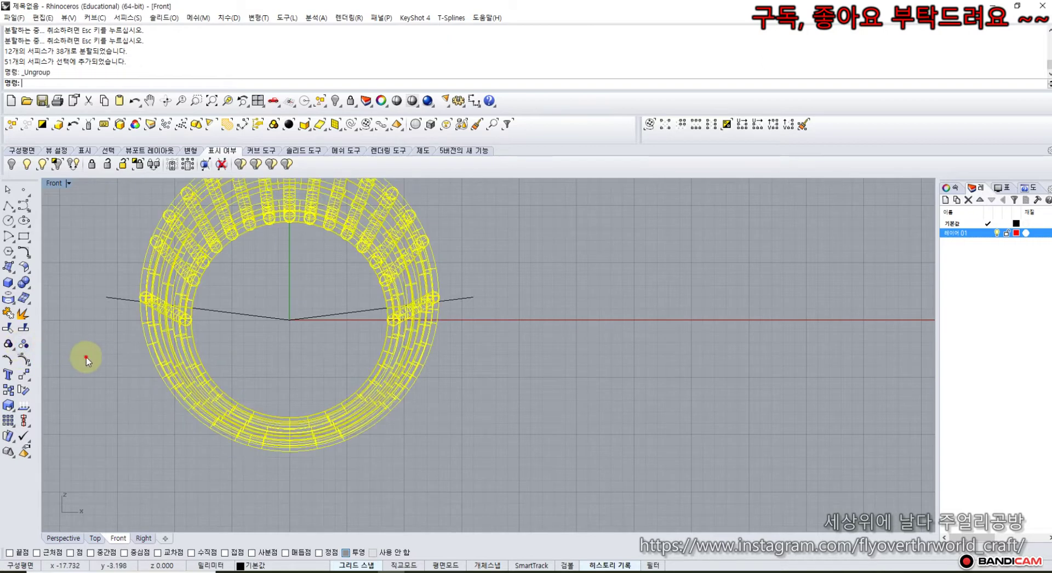
{"action": "left_click_drag", "start_coordinate": [383, 475], "coordinate": [222, 393]}
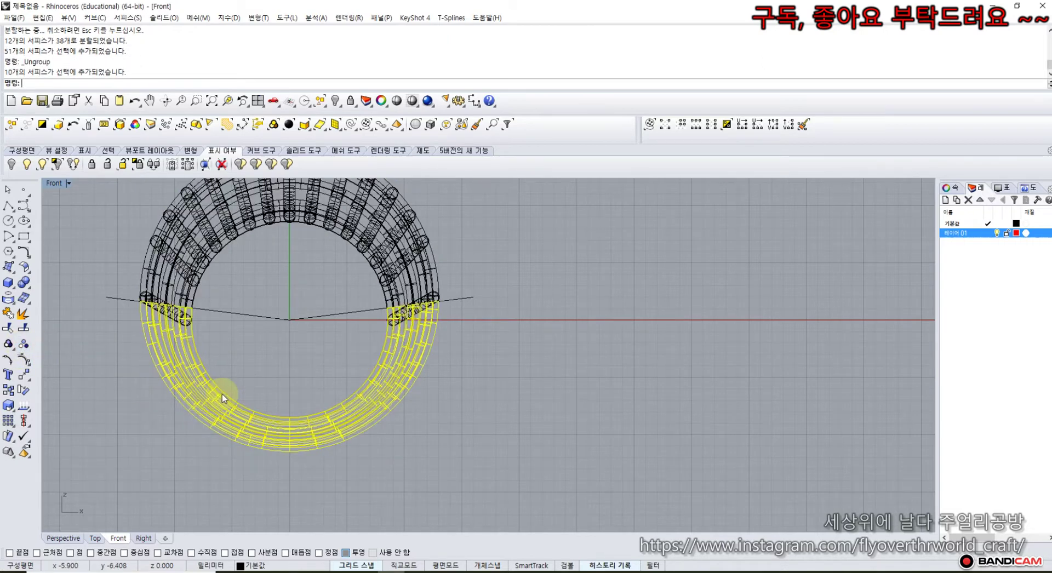
{"action": "key", "text": "Delete"}
Delete the leftover slanted cross-pipe pieces below the cutting lines at both ends of the lattice.
{"action": "scroll", "coordinate": [420, 323], "scroll_direction": "up", "scroll_amount": 3}
{"action": "left_click", "coordinate": [376, 306]}
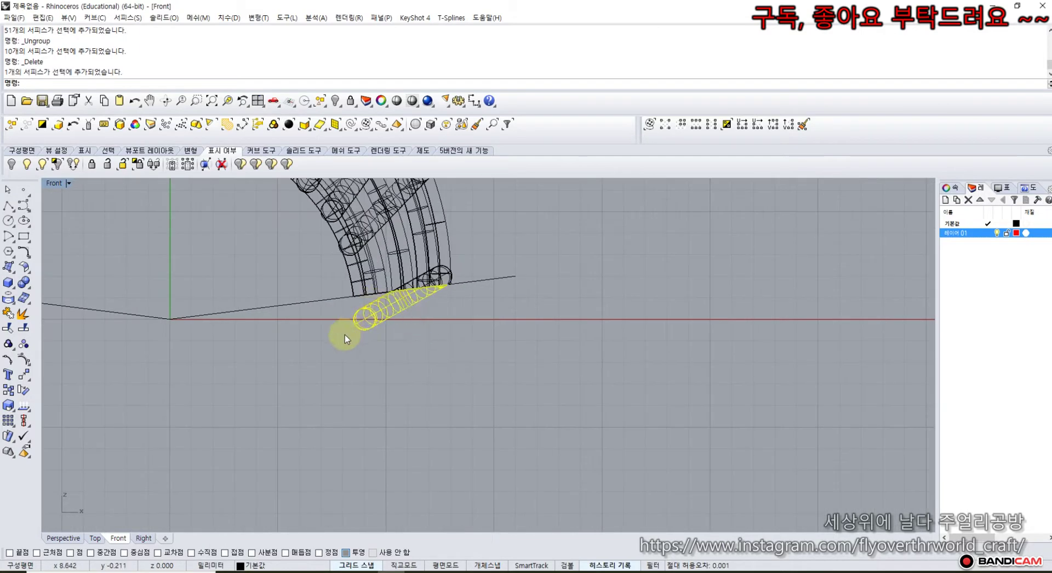
{"action": "key", "text": "Delete"}
{"action": "scroll", "coordinate": [177, 359], "scroll_direction": "down", "scroll_amount": 3}
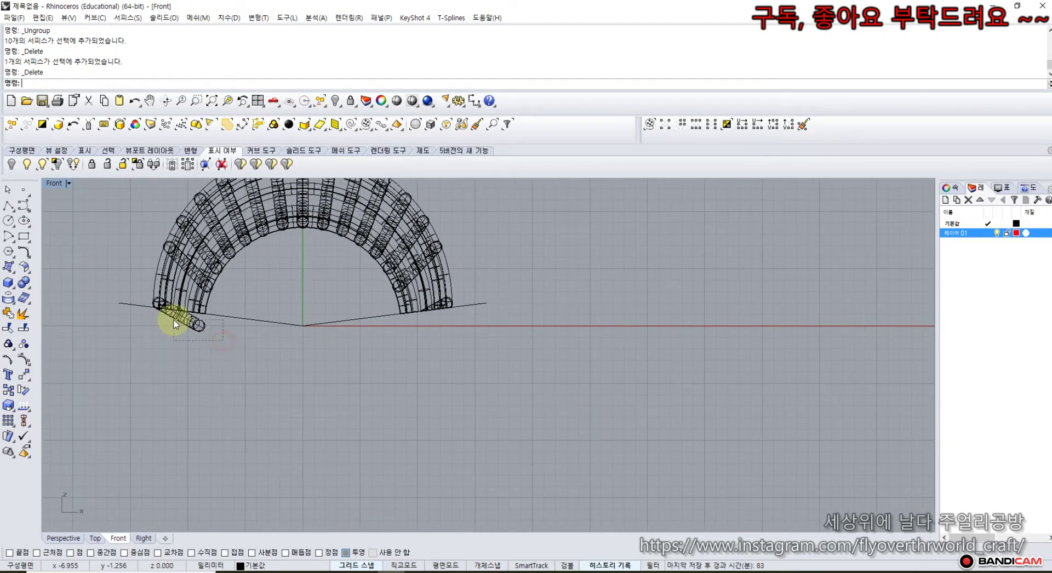
{"action": "left_click", "coordinate": [173, 322]}
{"action": "key", "text": "Delete"}
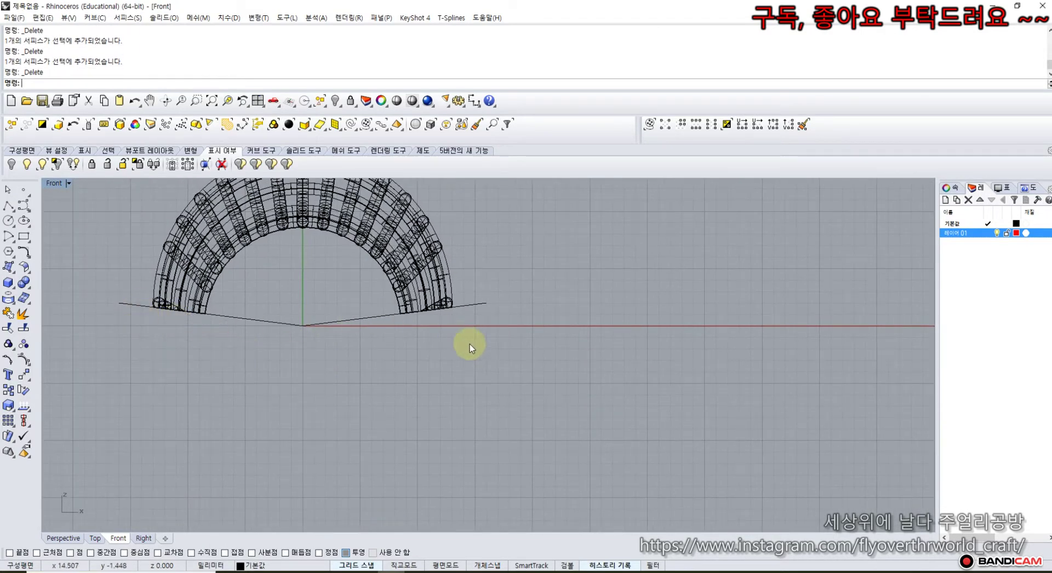
Cap the open planar ends of all remaining upper lattice pipes and clear the selection.
{"action": "scroll", "coordinate": [469, 344], "scroll_direction": "down", "scroll_amount": 2}
{"action": "left_click_drag", "start_coordinate": [357, 288], "coordinate": [469, 370]}
{"action": "left_click", "coordinate": [29, 289]}
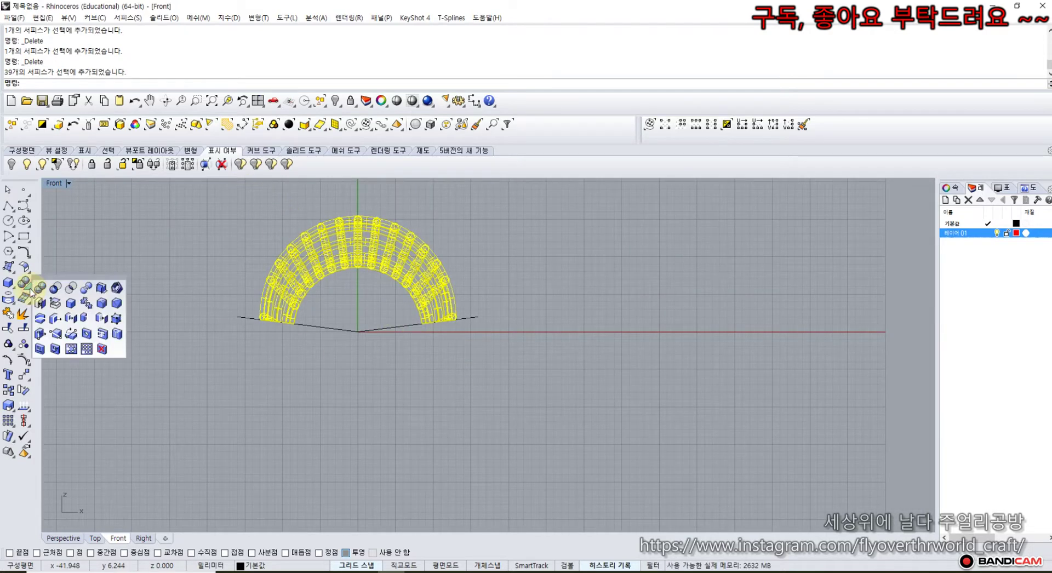
{"action": "left_click", "coordinate": [40, 302]}
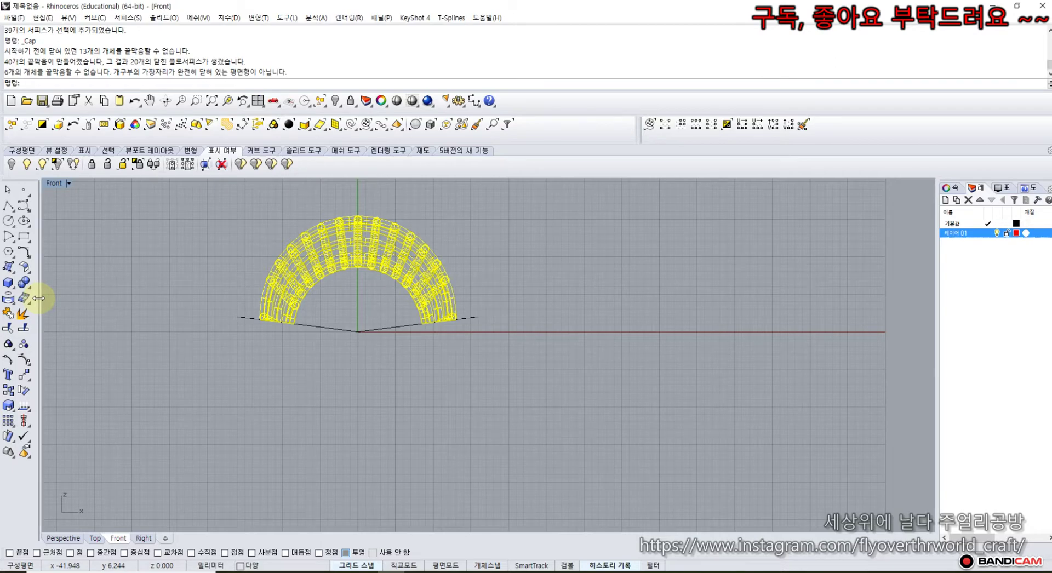
{"action": "left_click", "coordinate": [145, 279]}
Join the four leftover cross-pipe surfaces at one open end of the lattice and delete the joined piece.
{"action": "scroll", "coordinate": [274, 329], "scroll_direction": "up", "scroll_amount": 4}
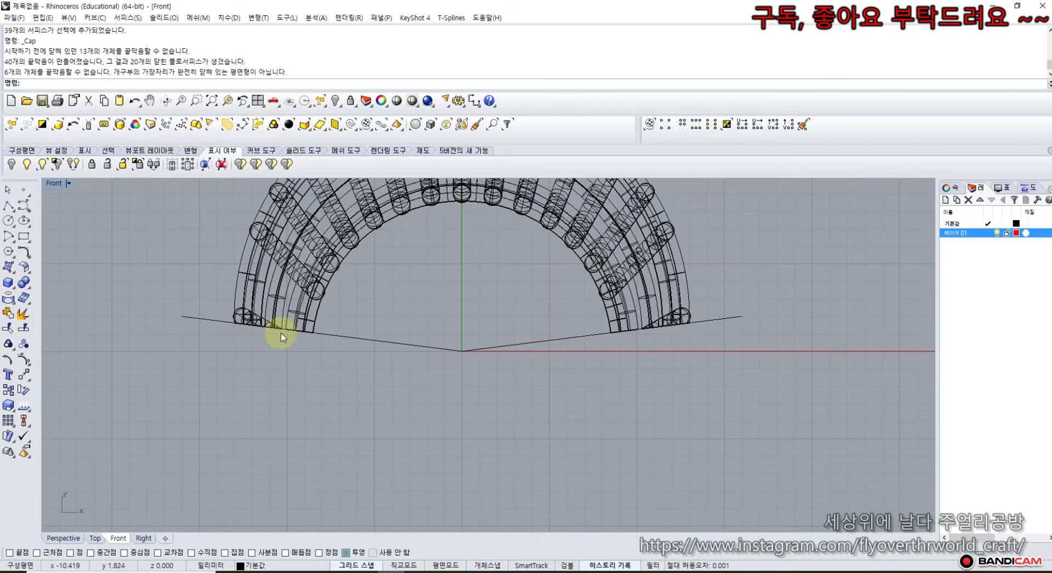
{"action": "double_click", "coordinate": [60, 186]}
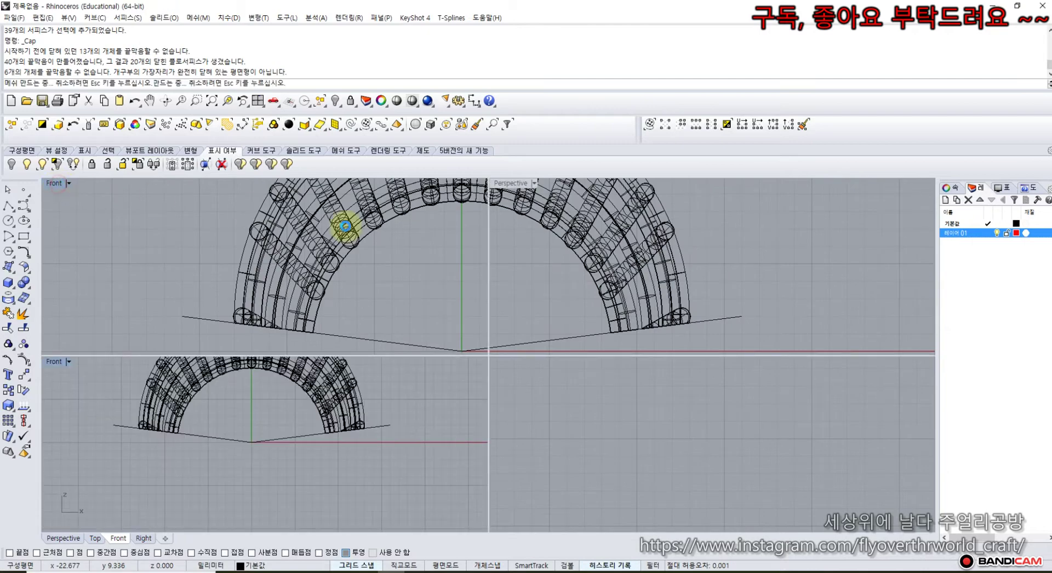
{"action": "double_click", "coordinate": [511, 186]}
{"action": "right_click_drag", "start_coordinate": [438, 285], "coordinate": [342, 263]}
{"action": "scroll", "coordinate": [329, 257], "scroll_direction": "up", "scroll_amount": 5}
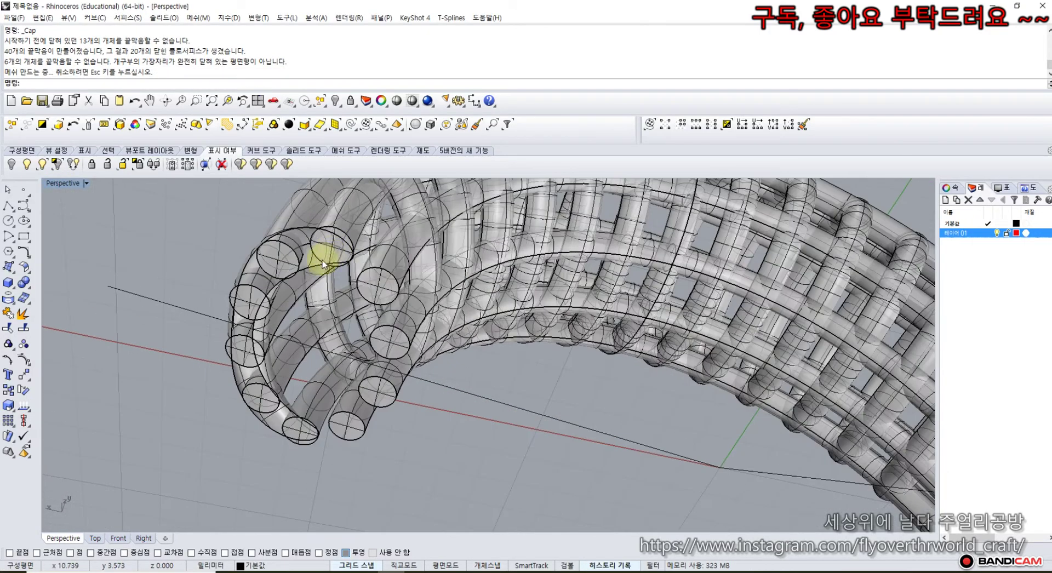
{"action": "left_click", "coordinate": [316, 264]}
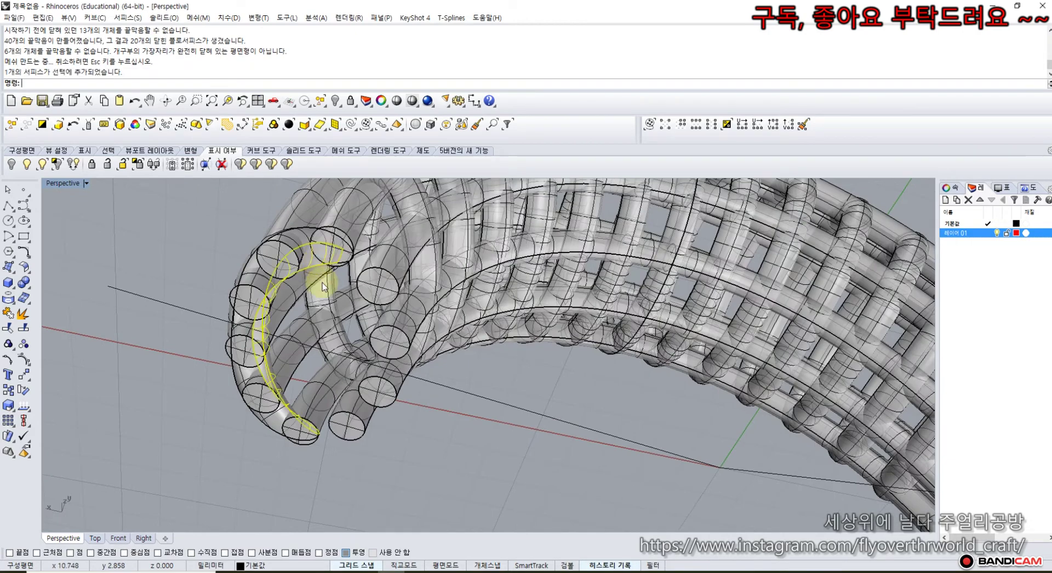
{"action": "right_click_drag", "start_coordinate": [322, 283], "coordinate": [183, 392]}
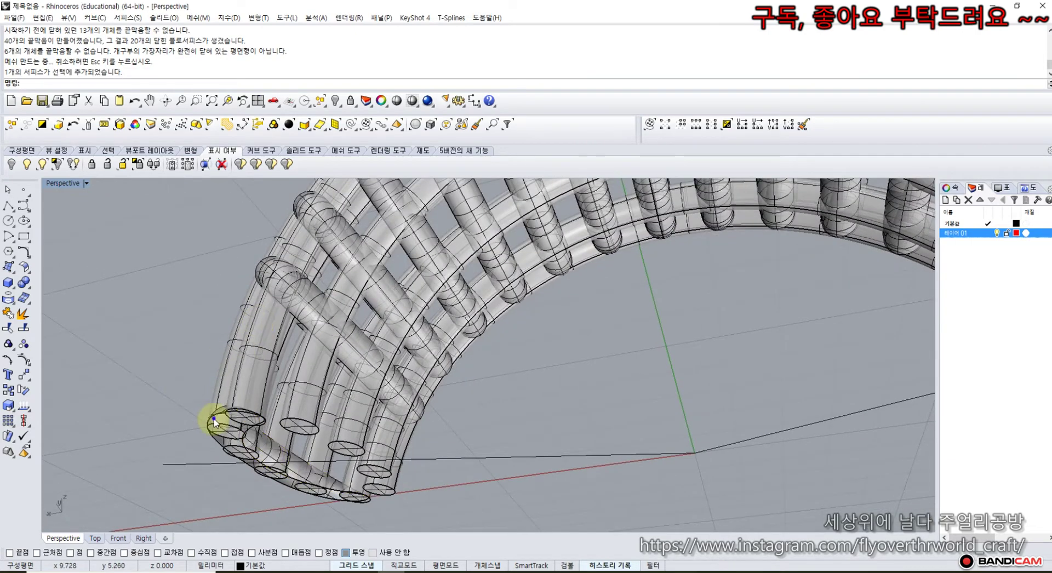
{"action": "scroll", "coordinate": [214, 353], "scroll_direction": "up", "scroll_amount": 5}
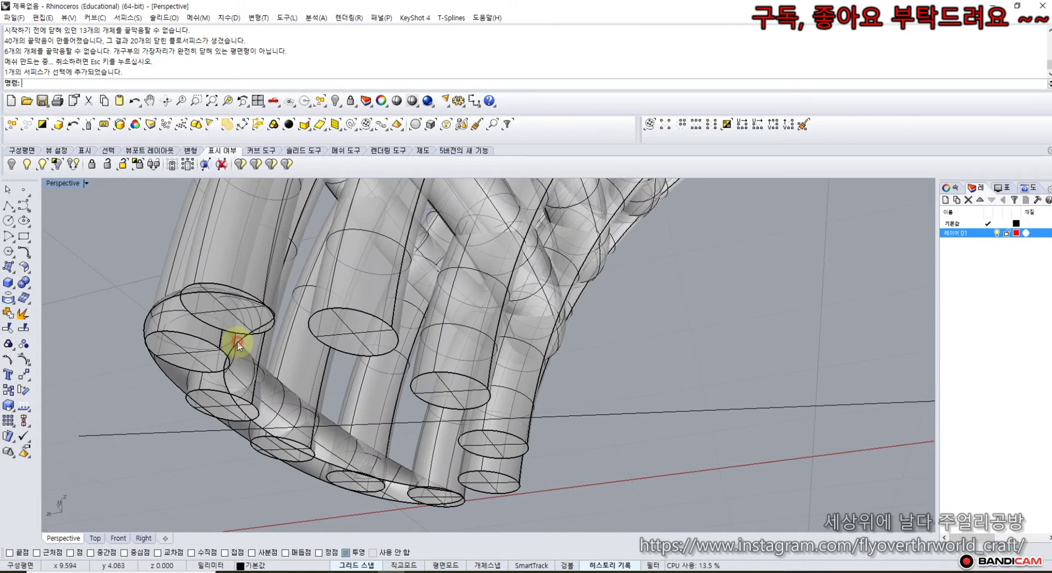
{"action": "left_click", "coordinate": [238, 343]}
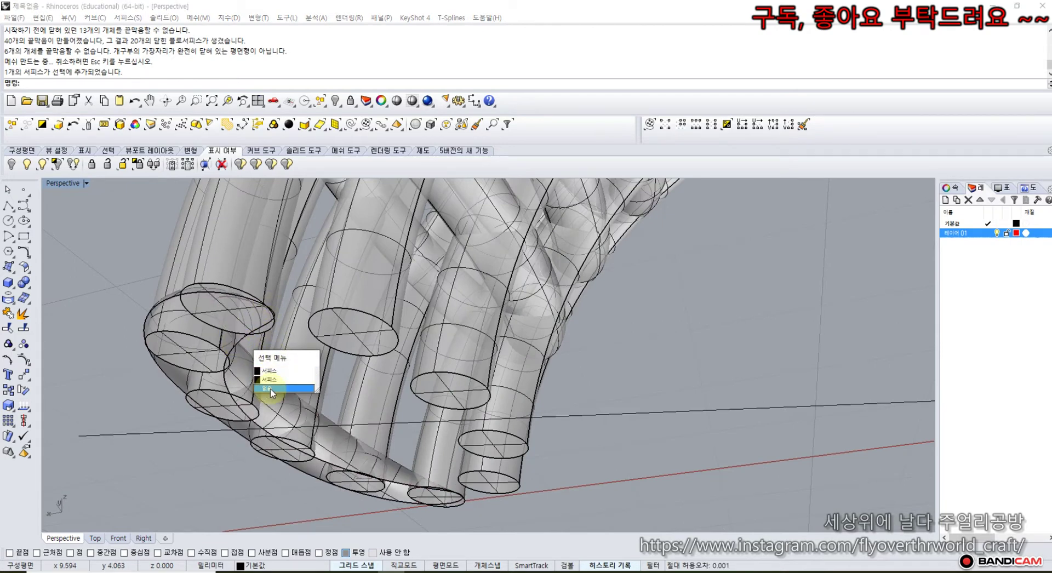
{"action": "left_click_drag", "start_coordinate": [102, 274], "coordinate": [472, 524]}
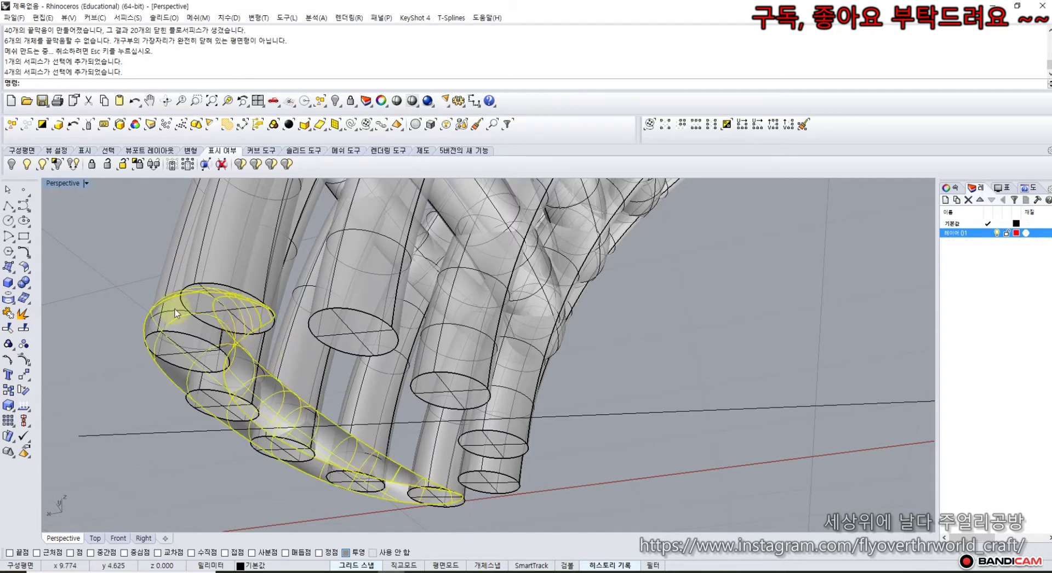
{"action": "left_click", "coordinate": [9, 315]}
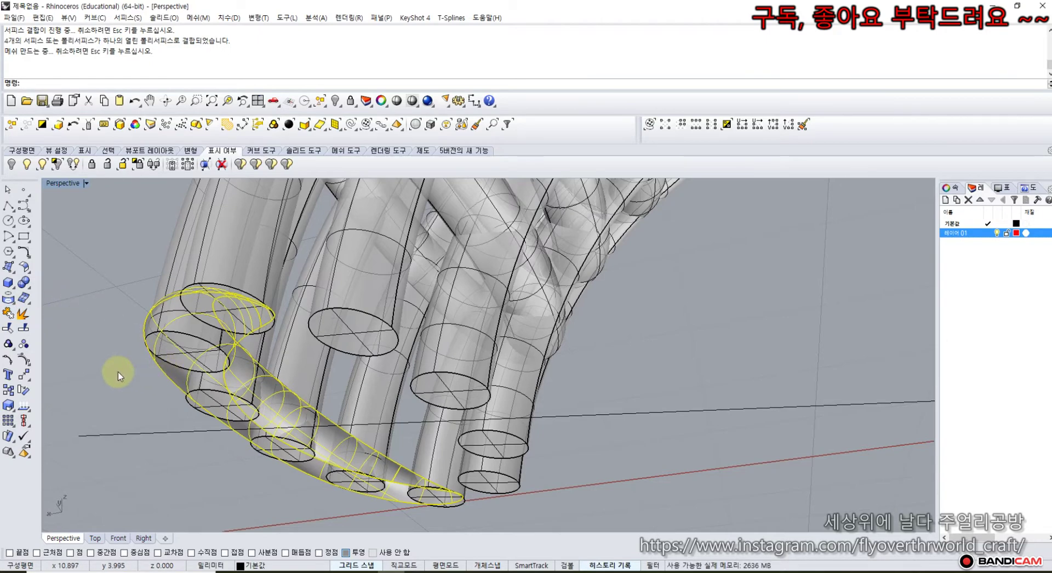
{"action": "key", "text": "Delete"}
Delete the two leftover cross-pipe surfaces at the opposite open end of the lattice.
{"action": "scroll", "coordinate": [118, 373], "scroll_direction": "down", "scroll_amount": 4}
{"action": "right_click_drag", "start_coordinate": [647, 365], "coordinate": [494, 390]}
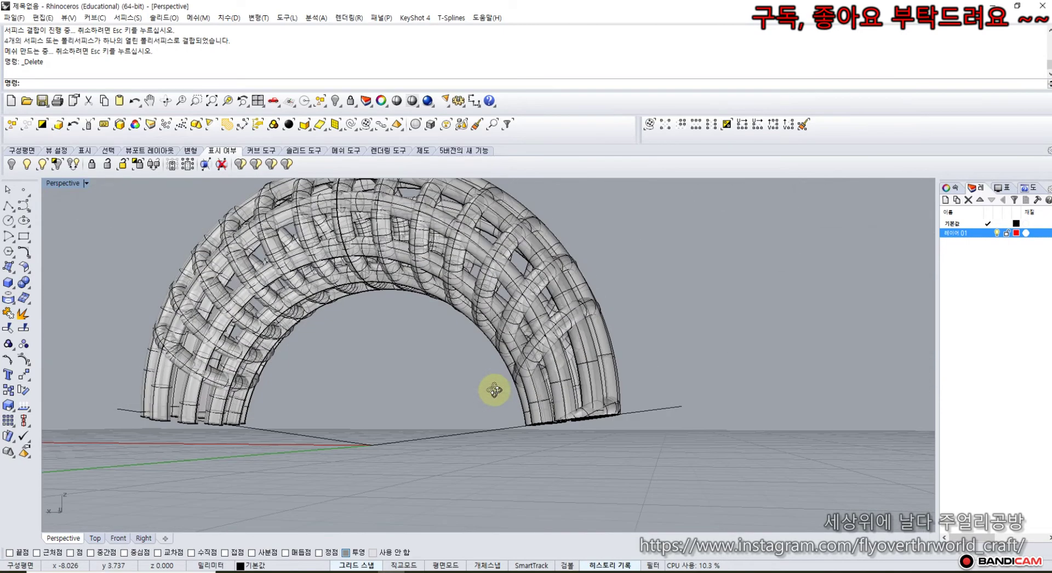
{"action": "left_click_drag", "start_coordinate": [476, 384], "coordinate": [666, 452]}
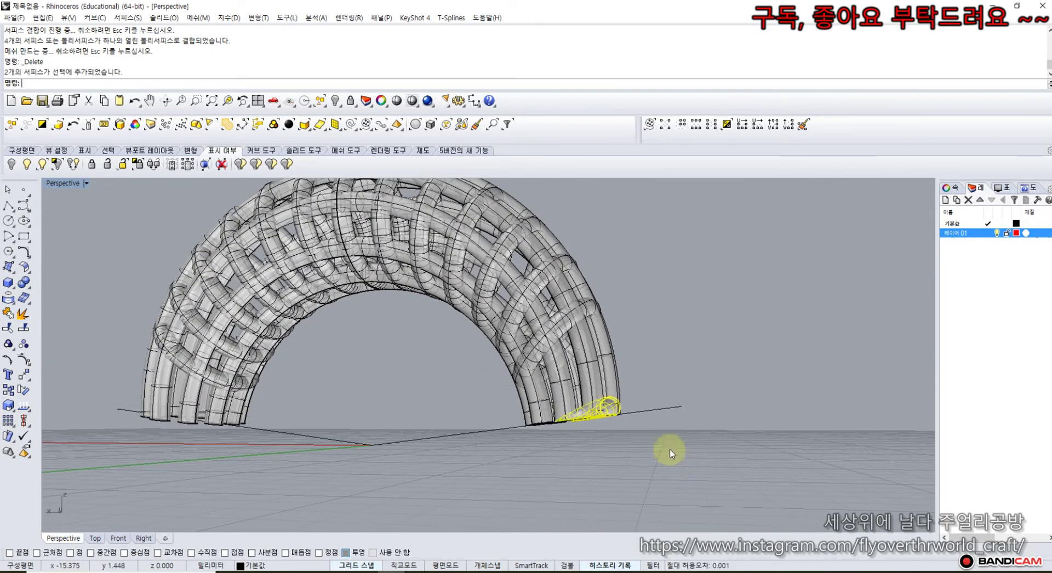
{"action": "key", "text": "Delete"}
{"action": "right_click_drag", "start_coordinate": [451, 399], "coordinate": [470, 305]}
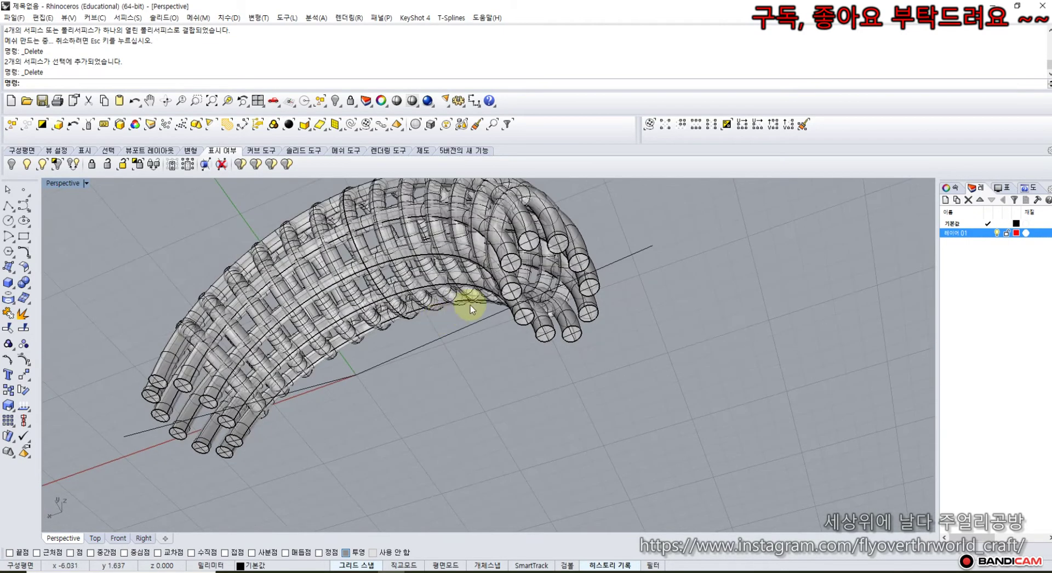
{"action": "right_click_drag", "start_coordinate": [363, 360], "coordinate": [306, 383]}
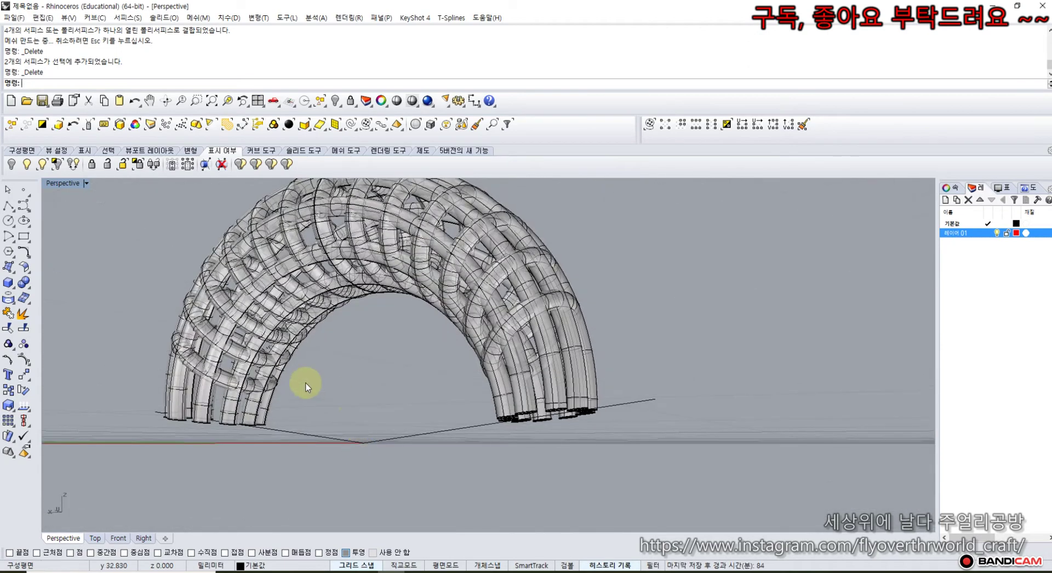
Show the hidden lower-half ring solid and restore the four-viewport layout.
{"action": "right_click", "coordinate": [109, 275]}
{"action": "left_click", "coordinate": [25, 165]}
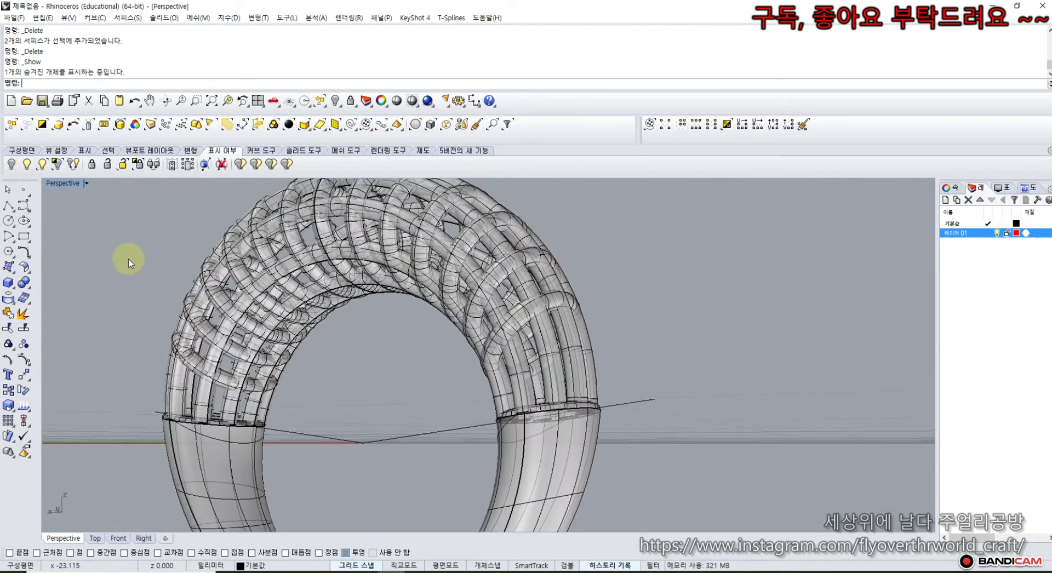
{"action": "right_click_drag", "start_coordinate": [129, 285], "coordinate": [253, 326]}
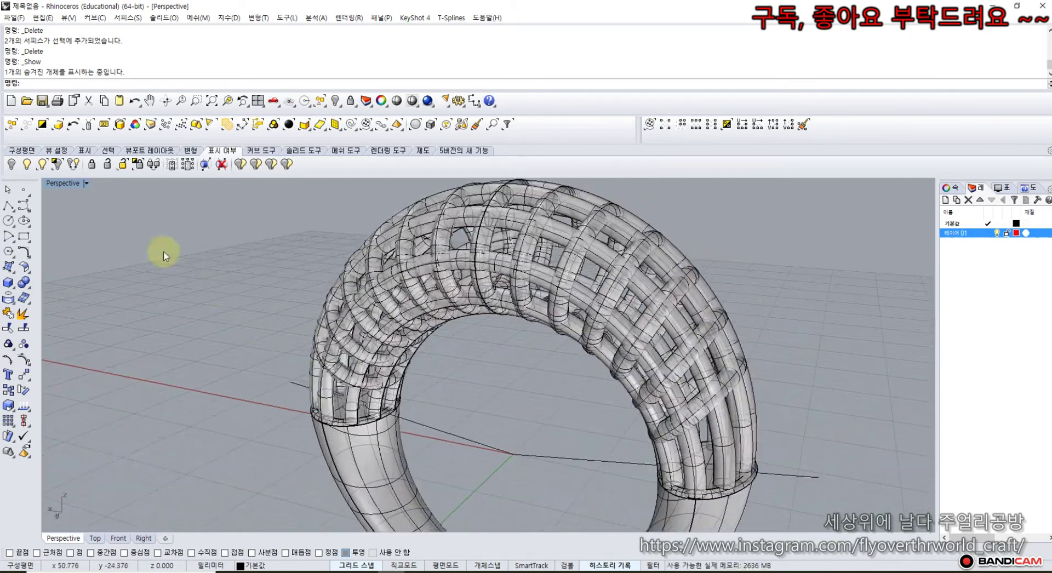
{"action": "double_click", "coordinate": [62, 185]}
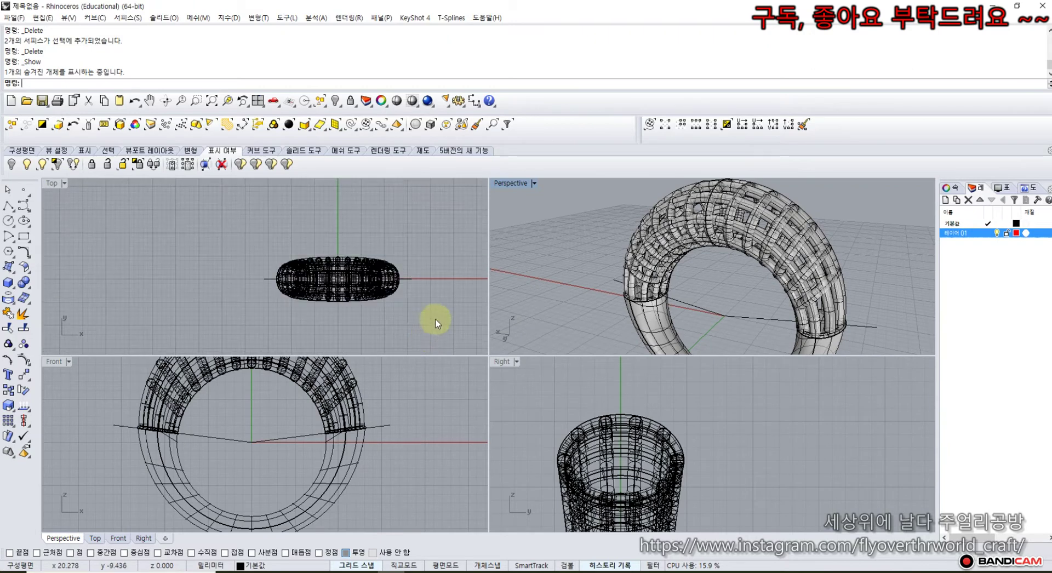
Group all upper lattice pipes, leaving the two sloped lines and the lower half out of the group.
{"action": "left_click", "coordinate": [806, 223]}
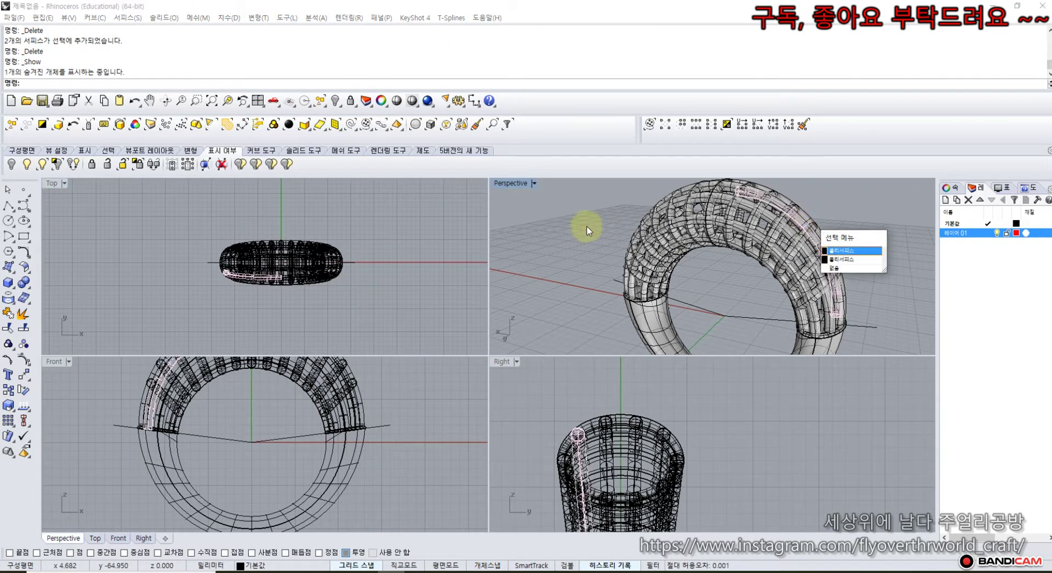
{"action": "scroll", "coordinate": [284, 415], "scroll_direction": "down", "scroll_amount": 5}
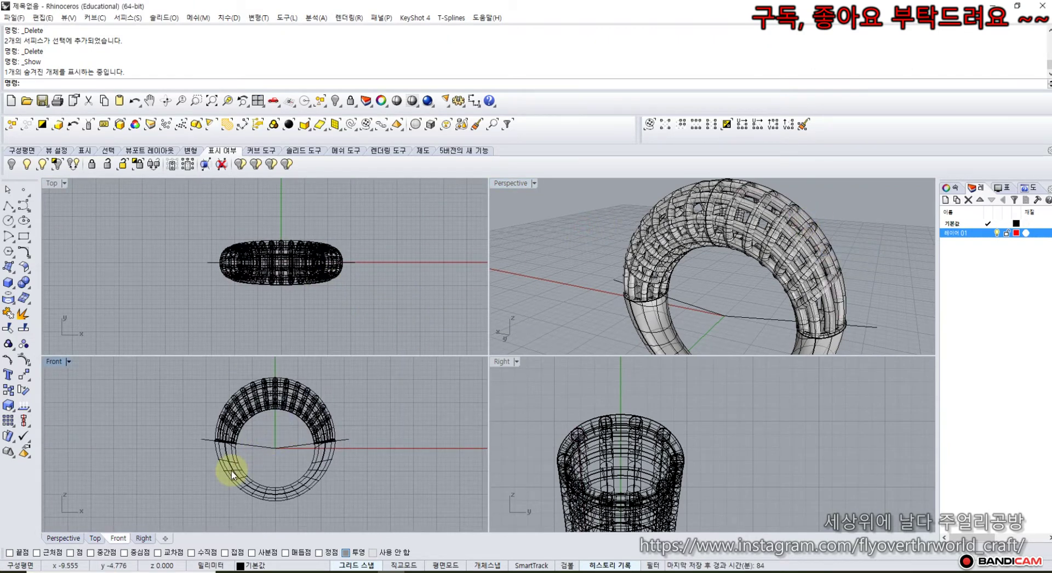
{"action": "left_click_drag", "start_coordinate": [185, 370], "coordinate": [283, 480]}
{"action": "scroll", "coordinate": [241, 453], "scroll_direction": "up", "scroll_amount": 5}
{"action": "left_click", "coordinate": [8, 344]}
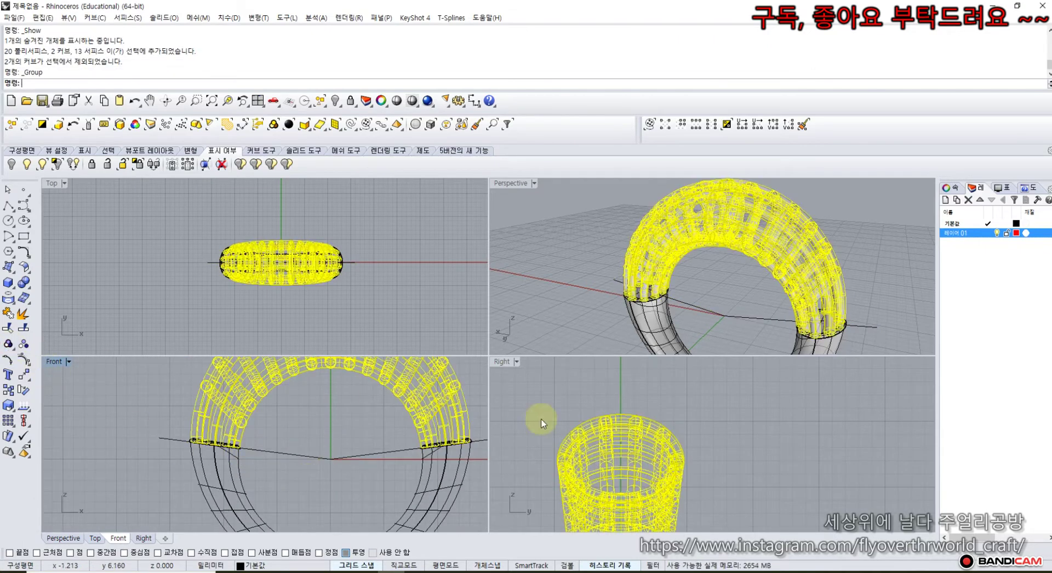
Move the grouped lattice pipes to the layer 레이어 01 and clear the selection.
{"action": "right_click", "coordinate": [981, 234]}
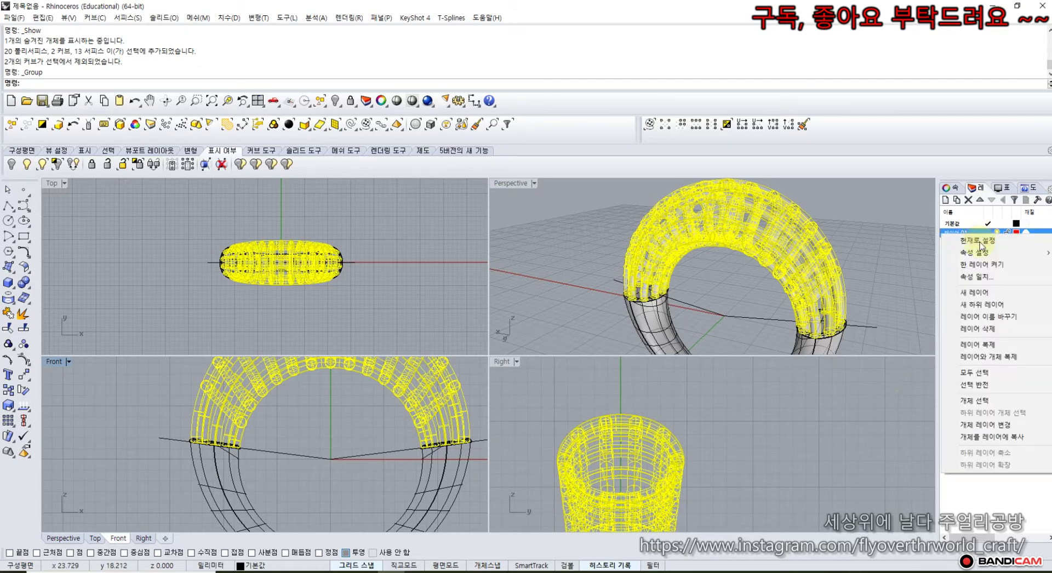
{"action": "left_click", "coordinate": [969, 425]}
{"action": "left_click", "coordinate": [599, 254]}
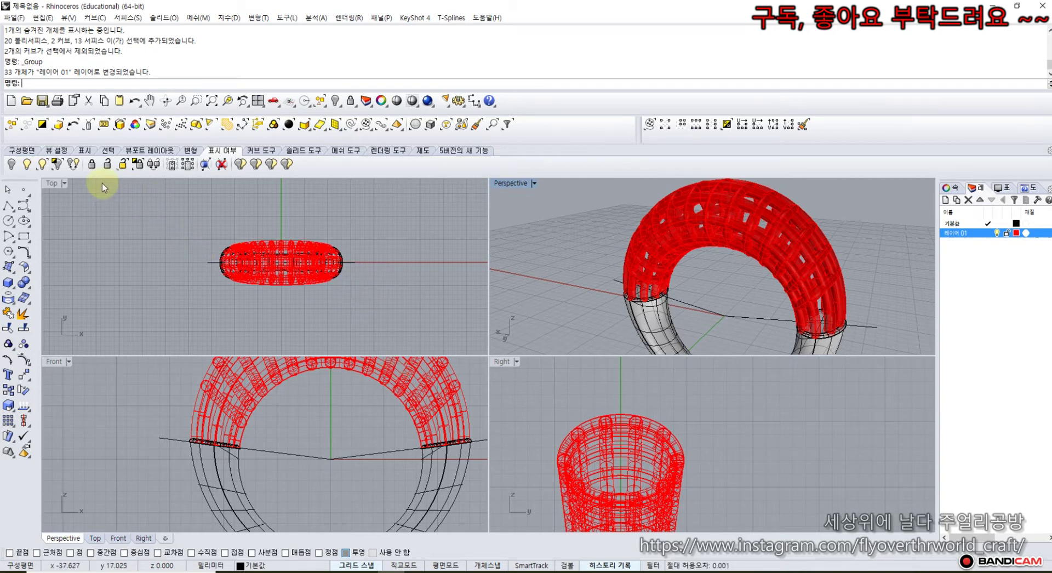
Select all curves in the model and delete the two sloped cutting lines.
{"action": "left_click", "coordinate": [109, 150]}
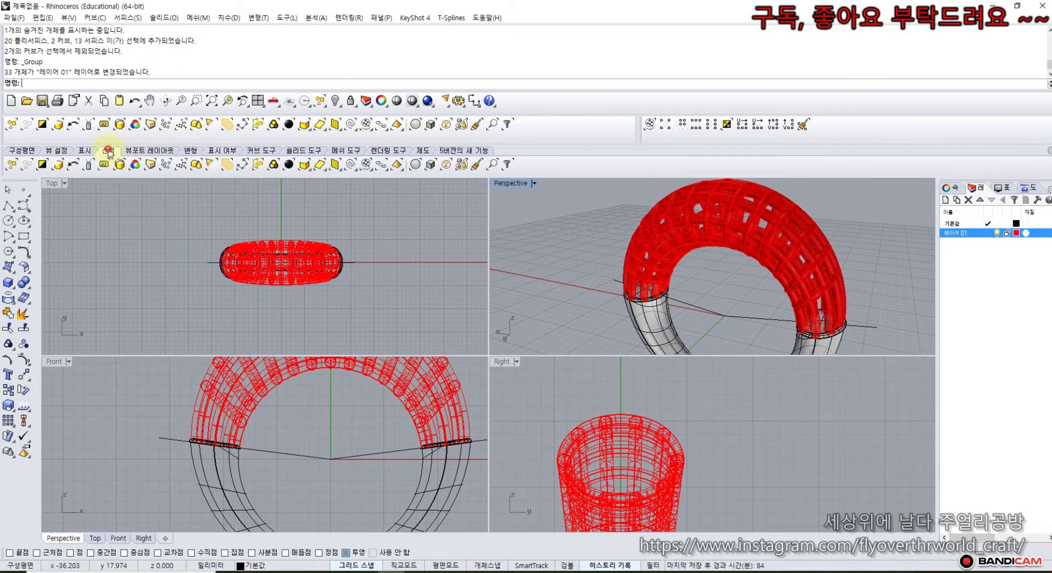
{"action": "left_click", "coordinate": [351, 166]}
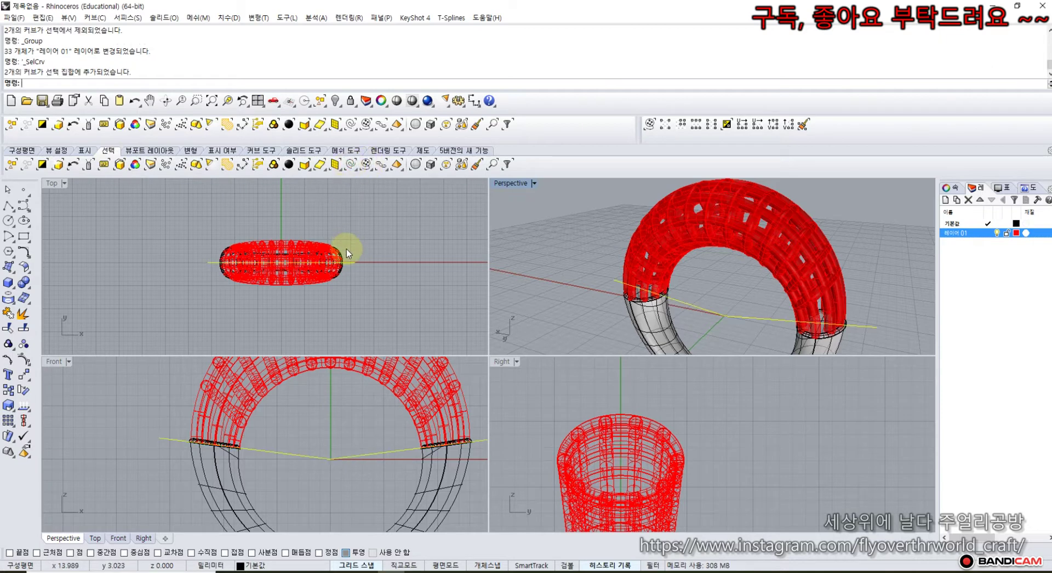
{"action": "key", "text": "Delete"}
Copy the whole ring in the Top view from its centre to a clear spot along the negative X axis.
{"action": "scroll", "coordinate": [347, 288], "scroll_direction": "down", "scroll_amount": 2}
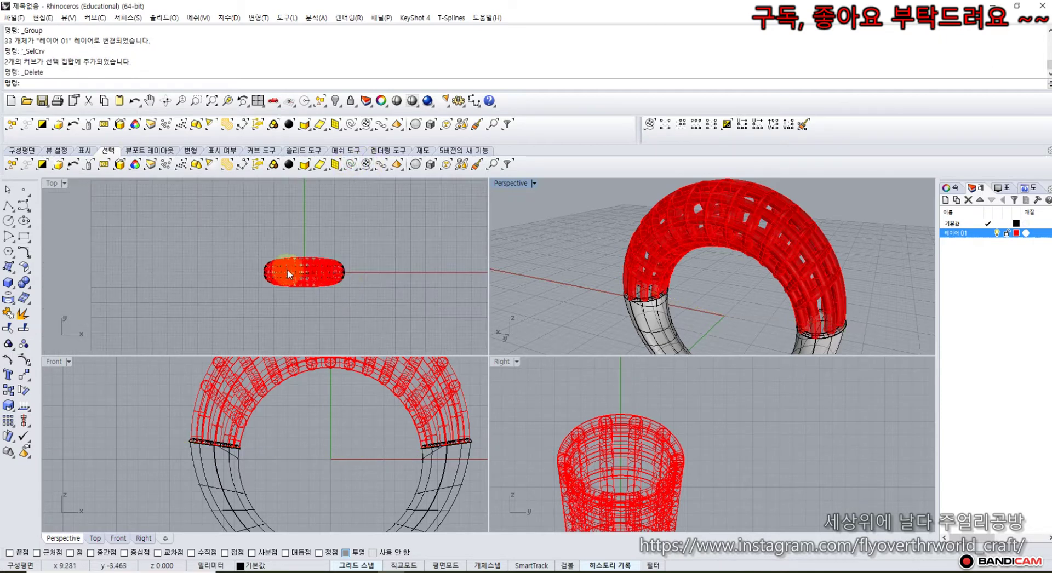
{"action": "left_click_drag", "start_coordinate": [231, 235], "coordinate": [392, 305]}
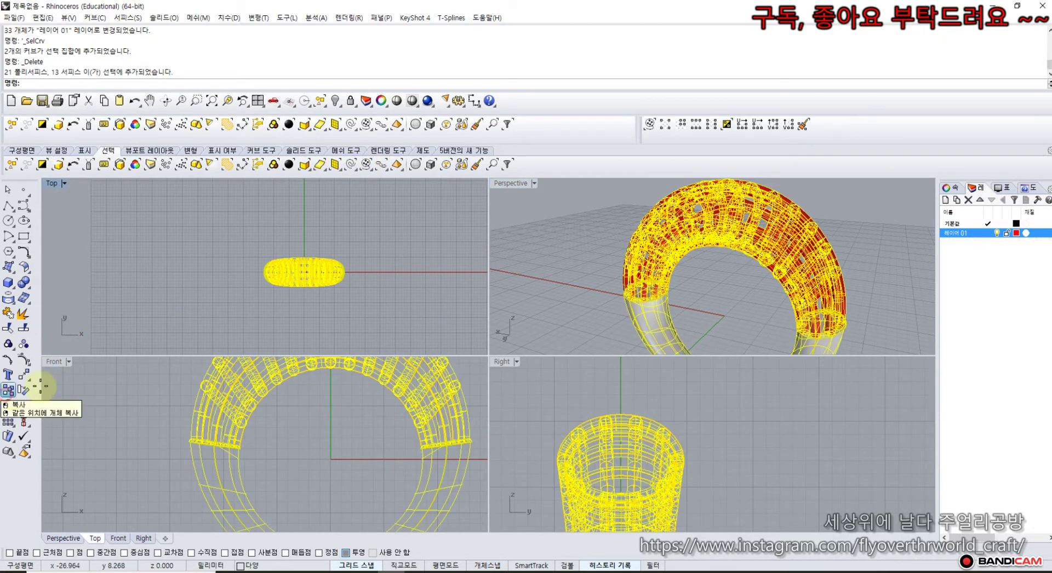
{"action": "left_click", "coordinate": [8, 391]}
{"action": "left_click", "coordinate": [303, 272]}
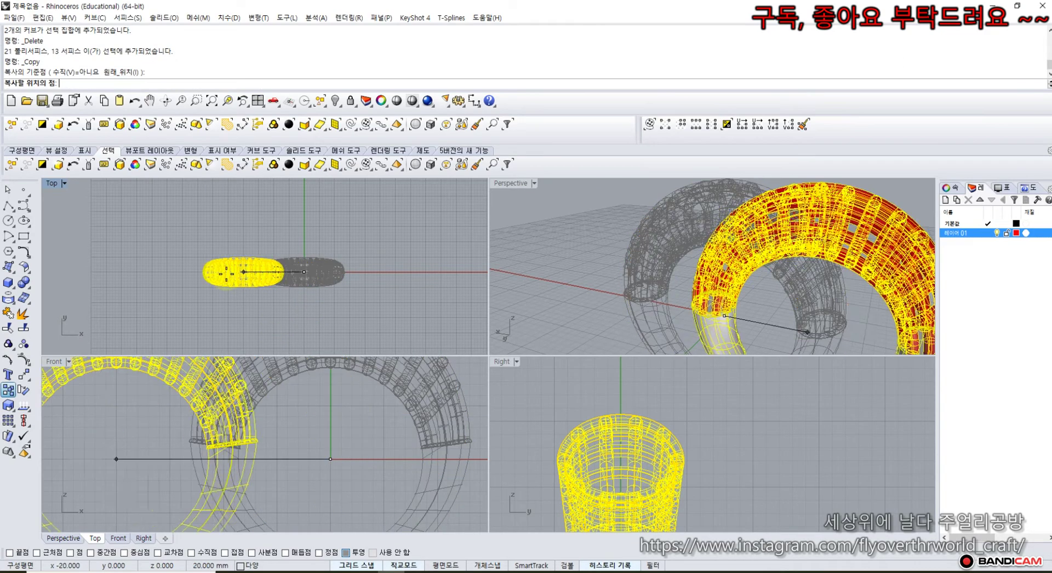
{"action": "left_click", "coordinate": [198, 275]}
Rotate the copied ring in the Right view by about 81 degrees around its bottom point so it lies down flat.
{"action": "left_click_drag", "start_coordinate": [121, 225], "coordinate": [252, 317]}
{"action": "scroll", "coordinate": [594, 449], "scroll_direction": "down", "scroll_amount": 5}
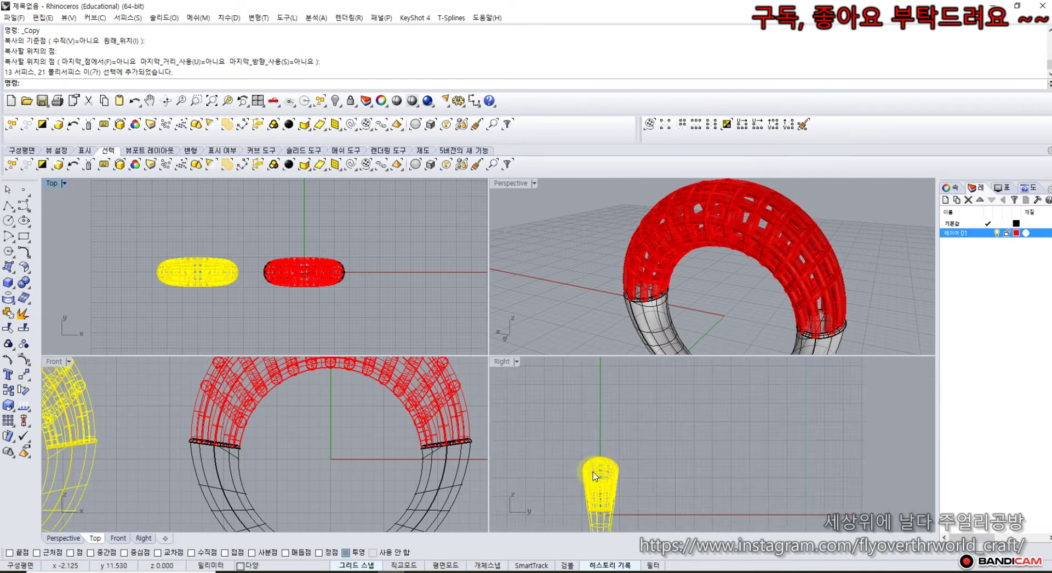
{"action": "left_click", "coordinate": [23, 390]}
{"action": "scroll", "coordinate": [674, 455], "scroll_direction": "up", "scroll_amount": 3}
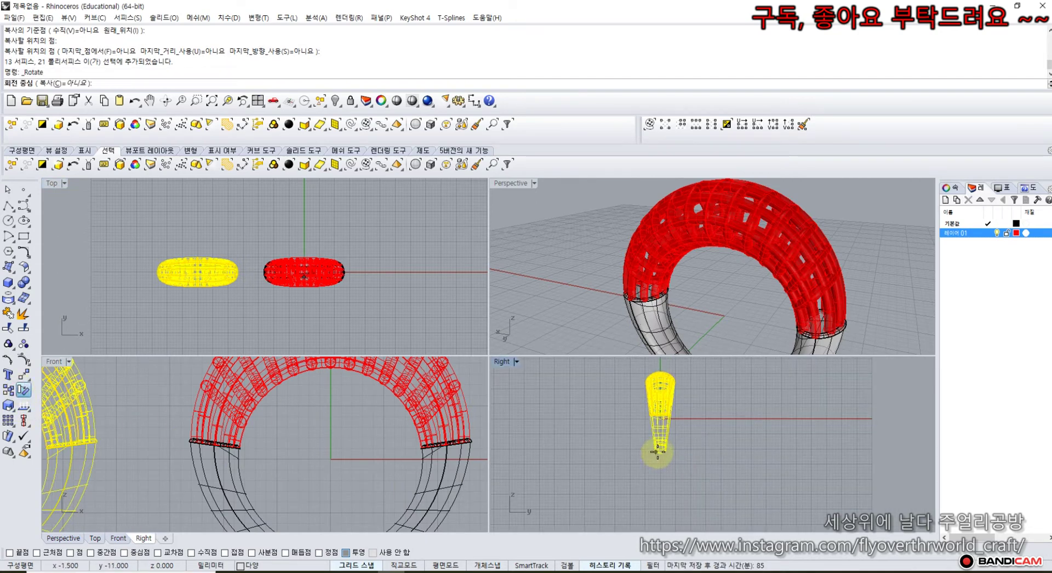
{"action": "left_click", "coordinate": [660, 454]}
{"action": "left_click", "coordinate": [660, 369]}
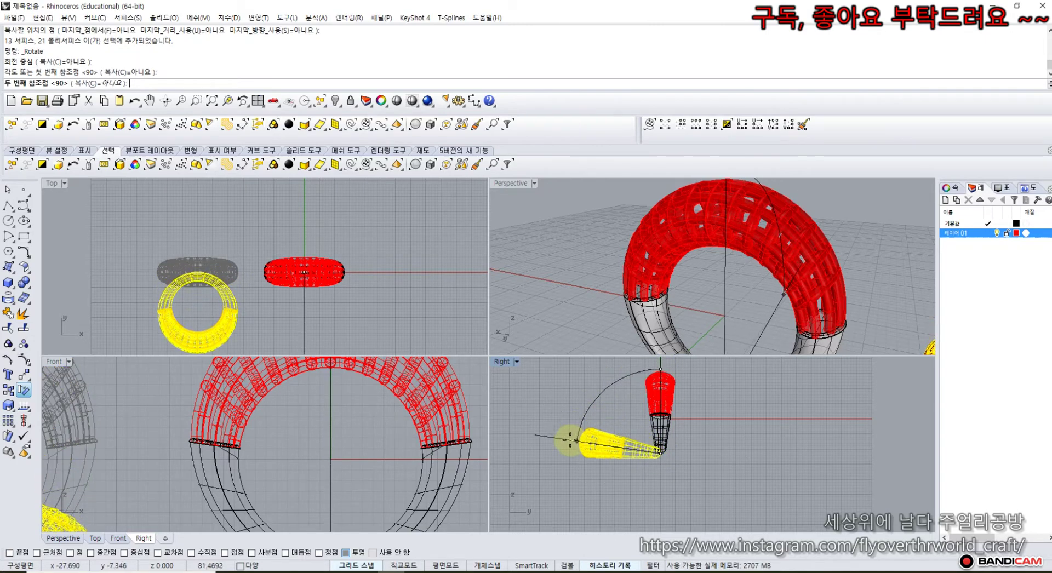
{"action": "left_click", "coordinate": [570, 442]}
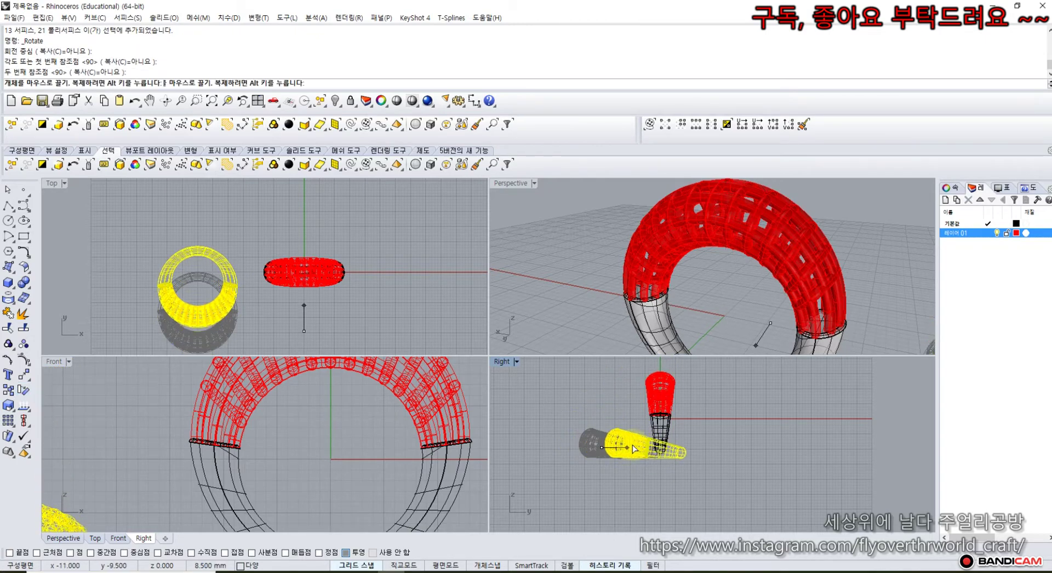